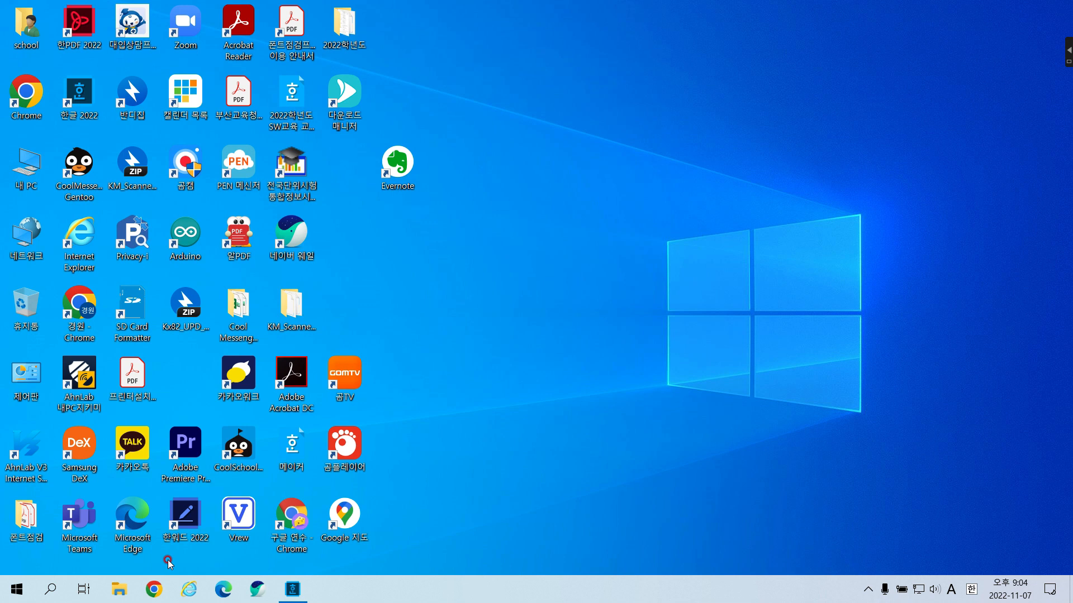
# Step: Open Chrome in a maximized window with the profile labelled "사용자 이름 1"
pyautogui.click(154, 590)
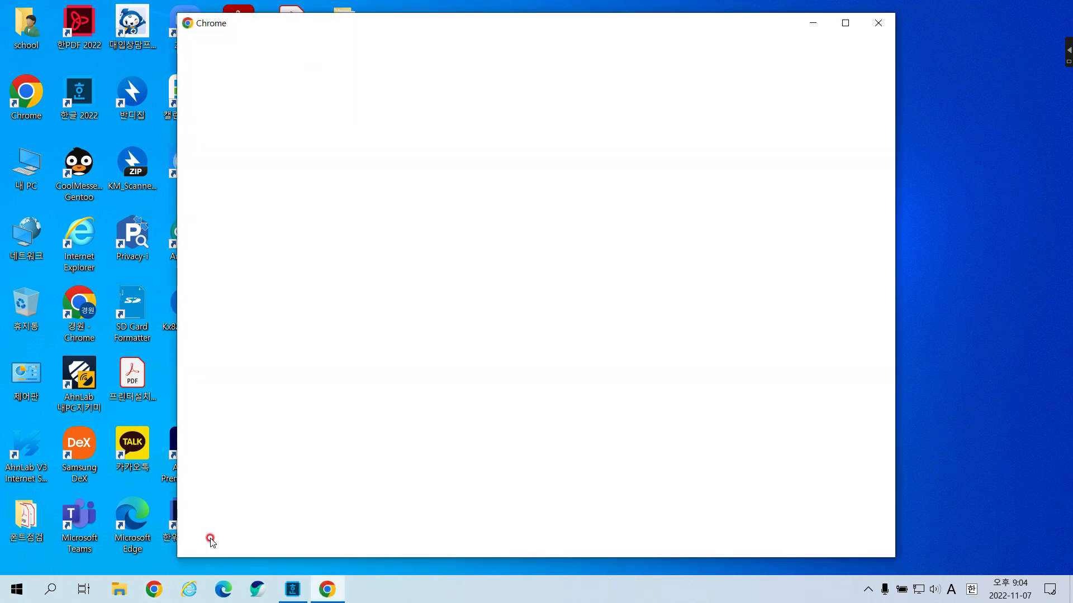
pyautogui.click(845, 23)
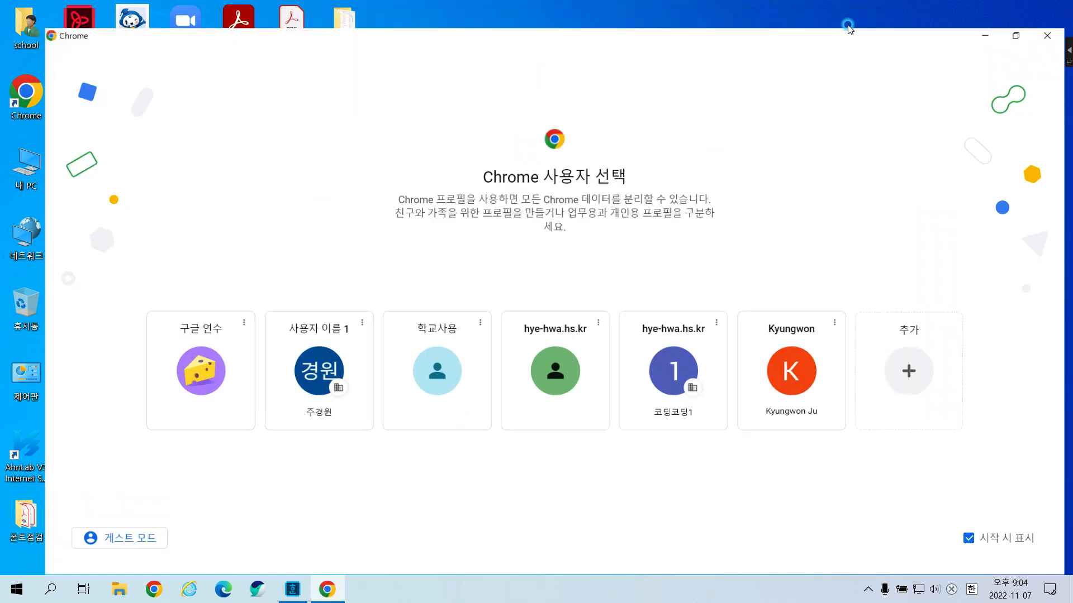
pyautogui.click(294, 364)
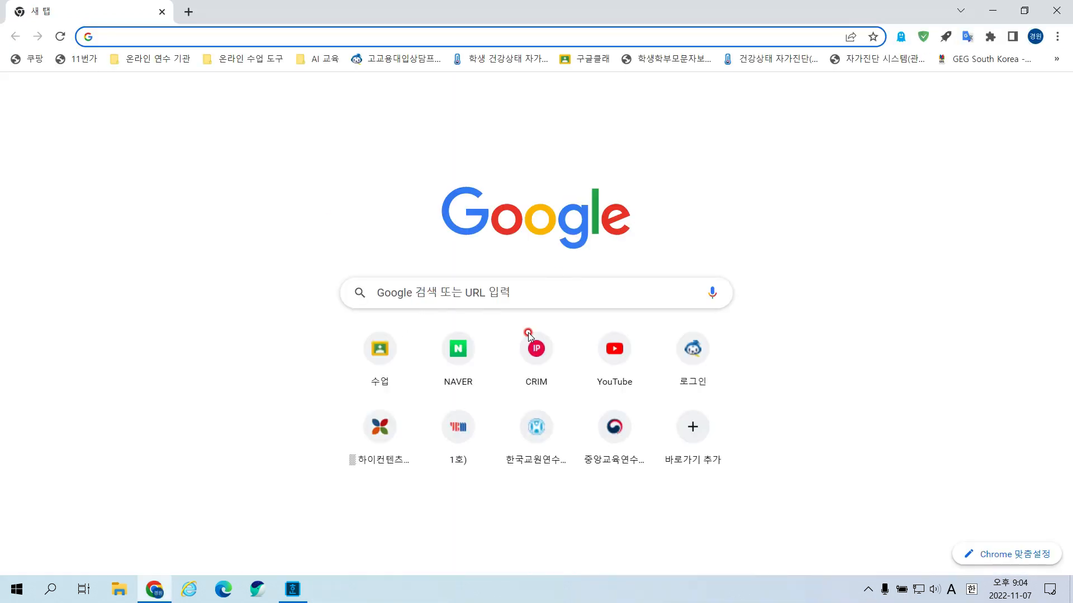
# Step: Search Google for "알지오매스" and open the algeomath.kr site from the results
pyautogui.click(557, 284)
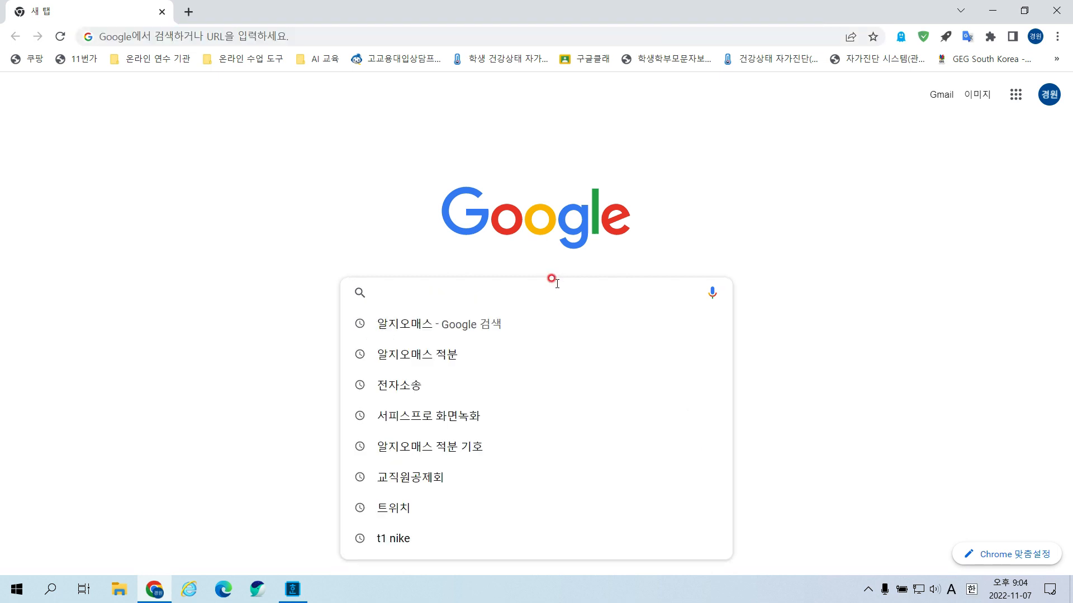
pyautogui.write('dk')
pyautogui.press('Escape')
pyautogui.press('Hangul')
pyautogui.write('알지오매스')
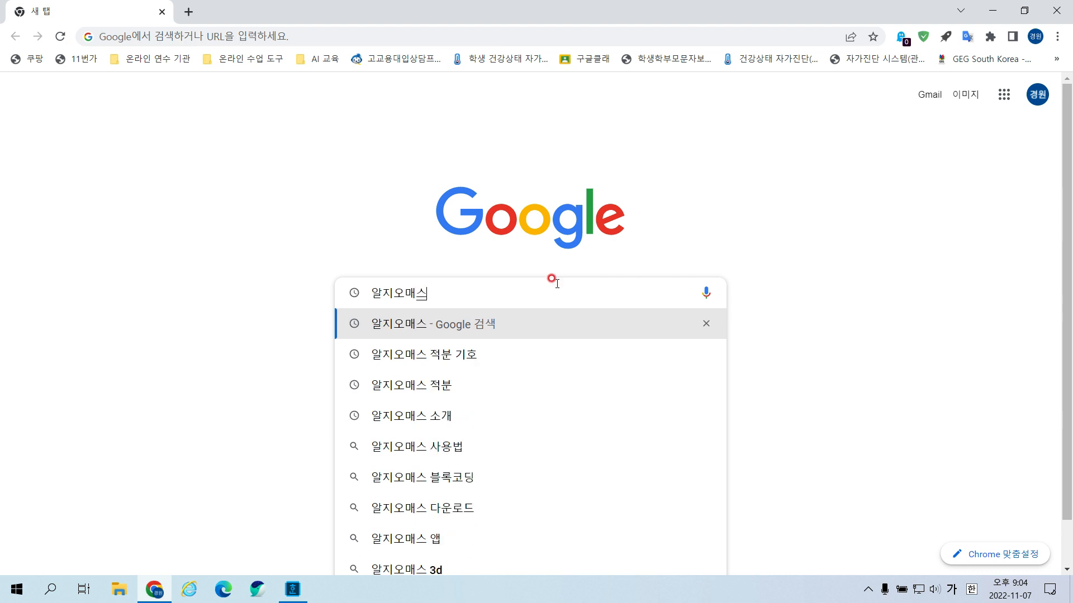
pyautogui.press('Return')
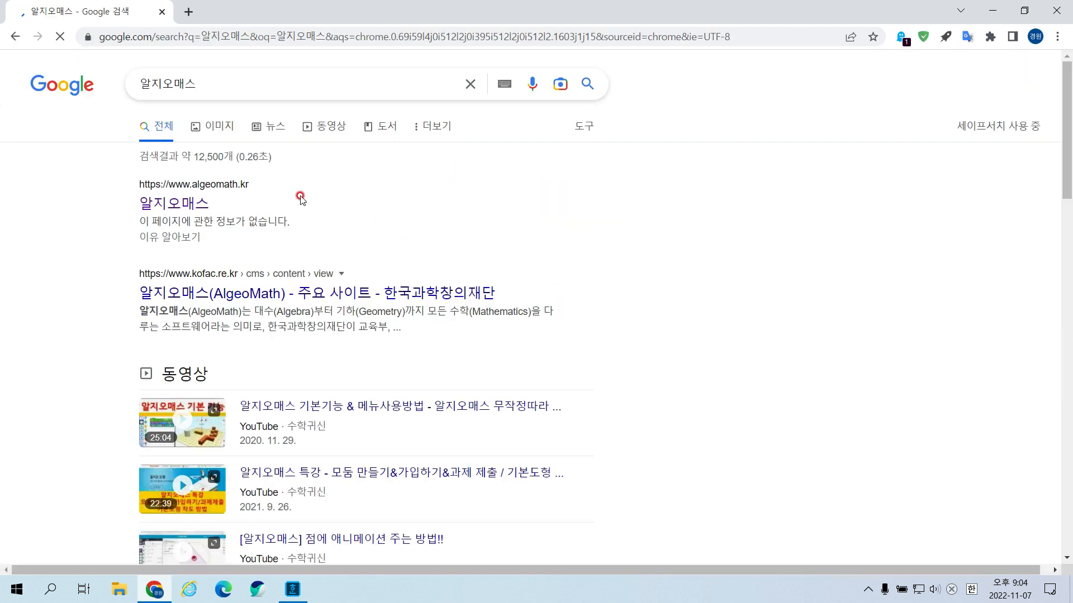
pyautogui.click(211, 190)
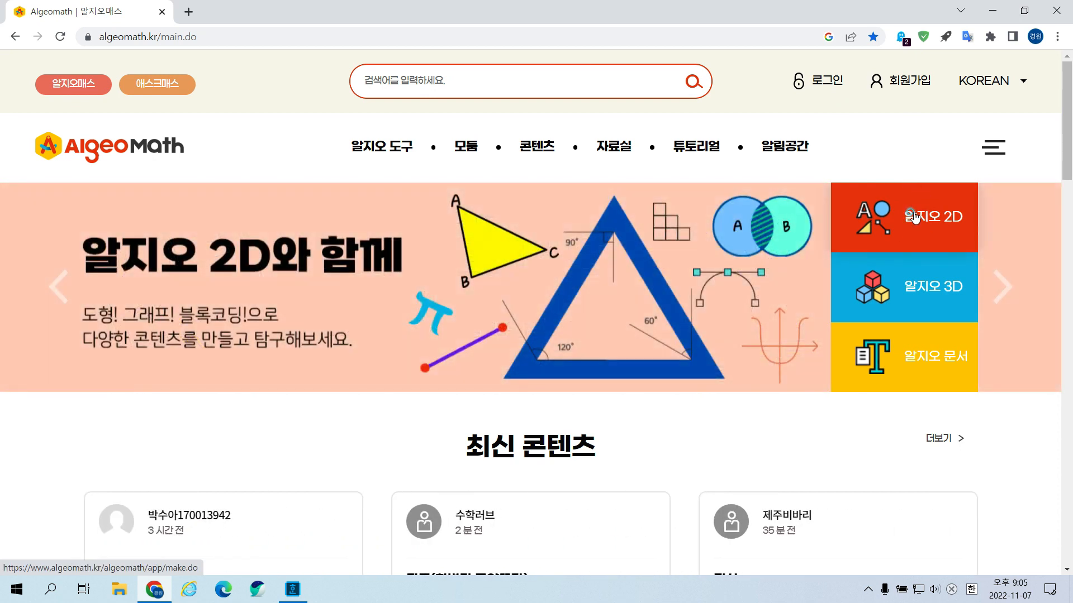
# Step: Open the 알지오 2D tool from the Algeomath home page and decline loading the autosaved file
pyautogui.click(914, 216)
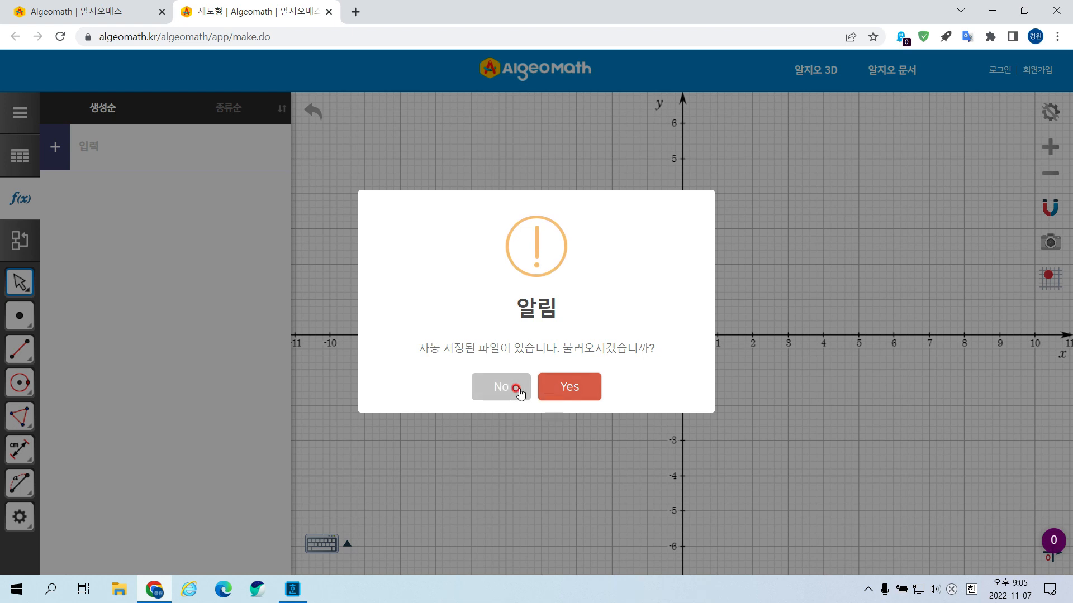
pyautogui.click(517, 389)
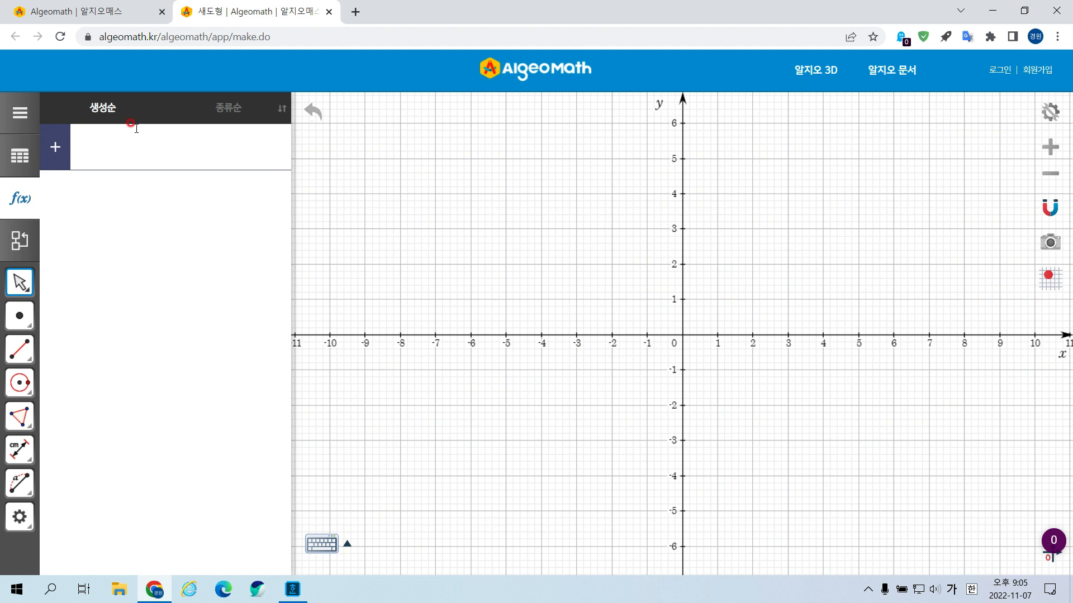
pyautogui.click(20, 115)
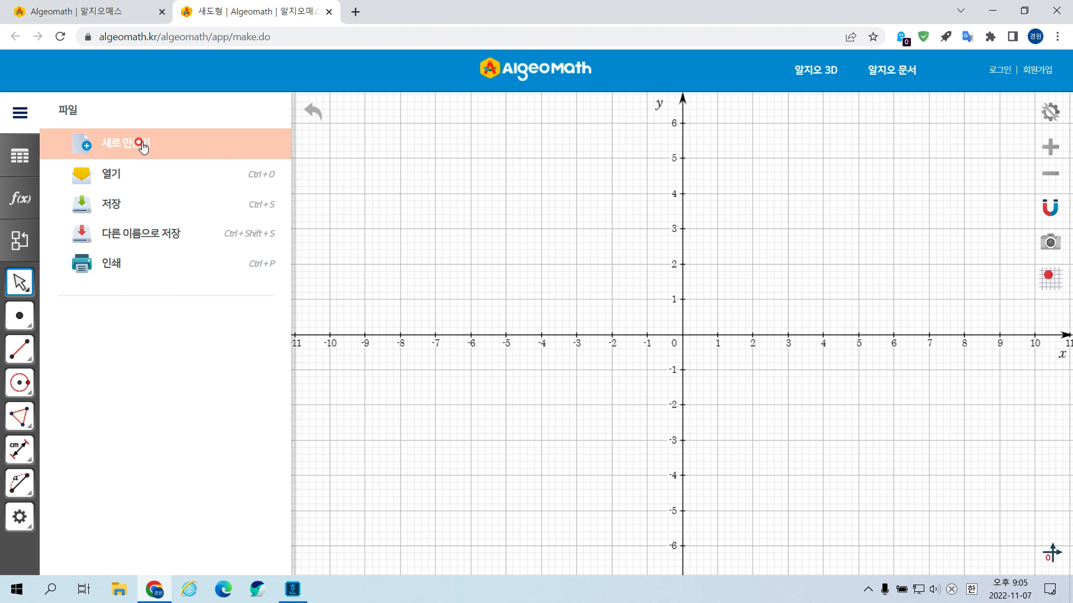
pyautogui.click(13, 111)
pyautogui.click(18, 200)
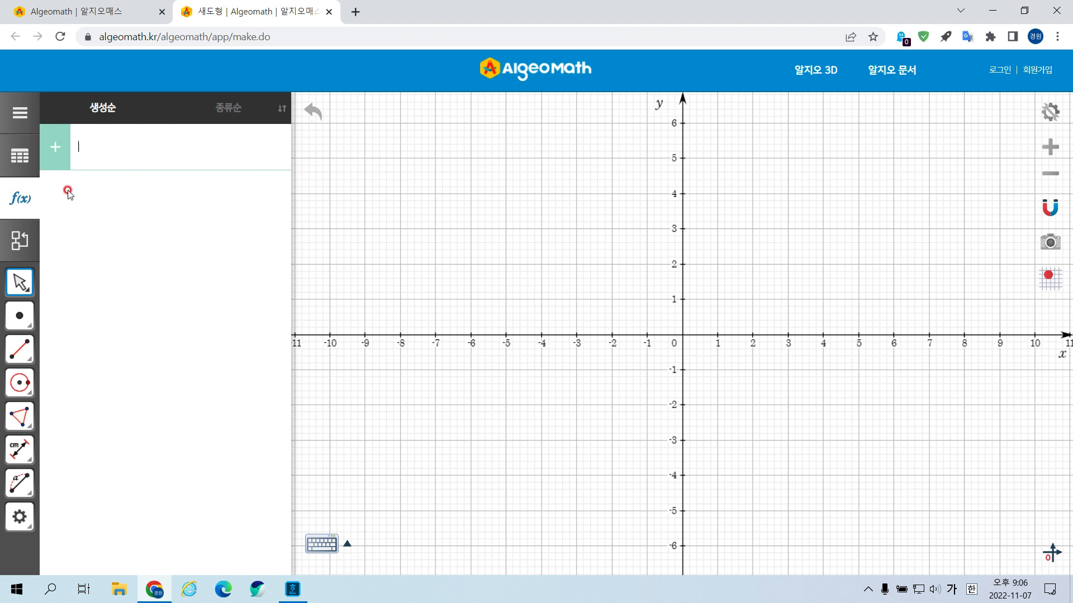
pyautogui.click(19, 282)
pyautogui.moveTo(28, 311)
pyautogui.click(23, 320)
pyautogui.click(67, 314)
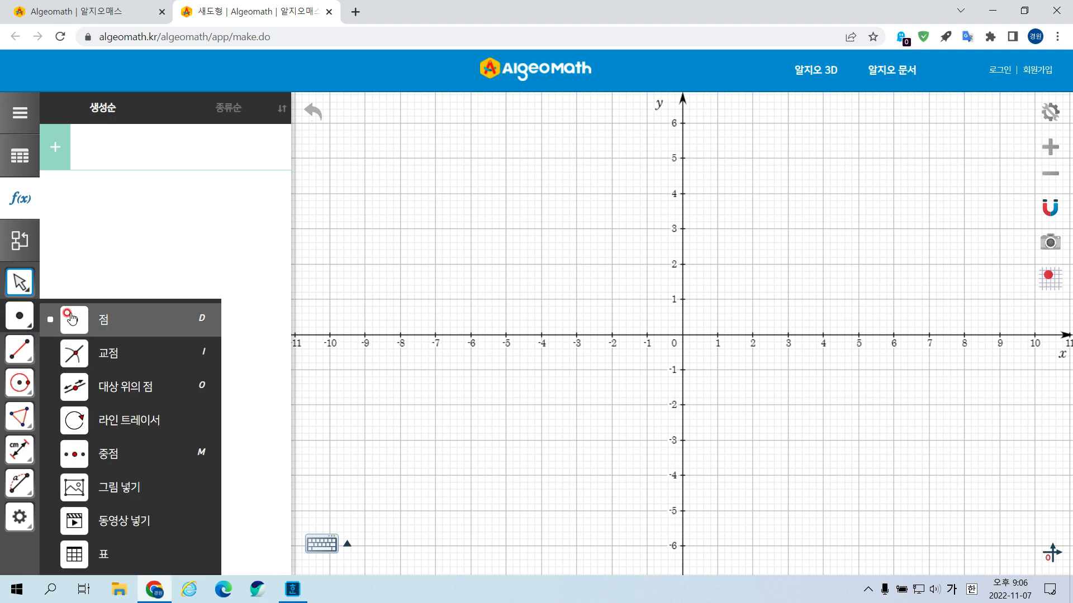
pyautogui.click(18, 281)
pyautogui.click(19, 314)
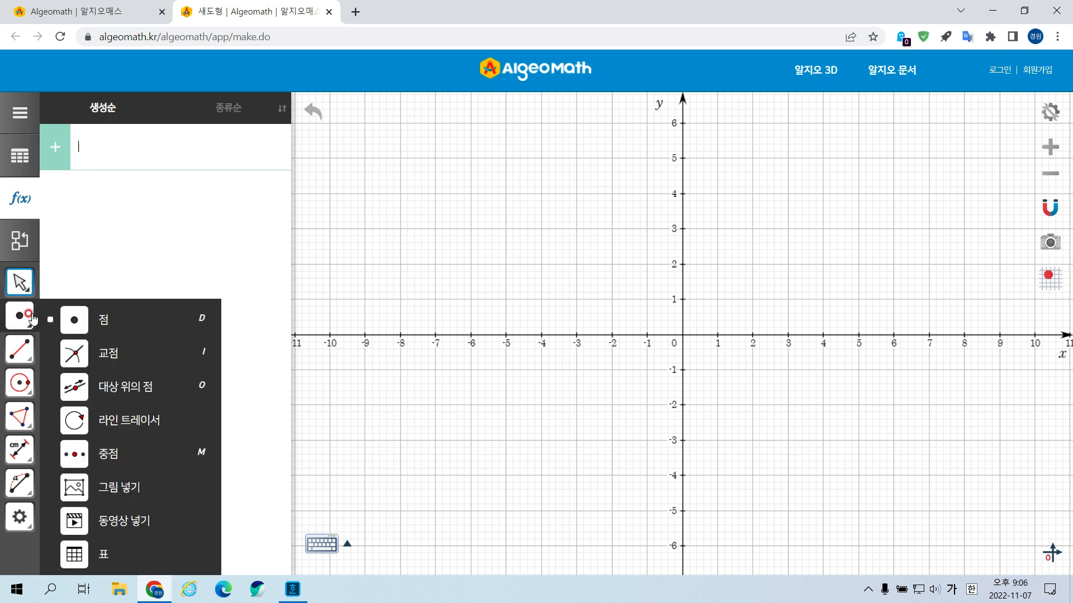
pyautogui.click(167, 170)
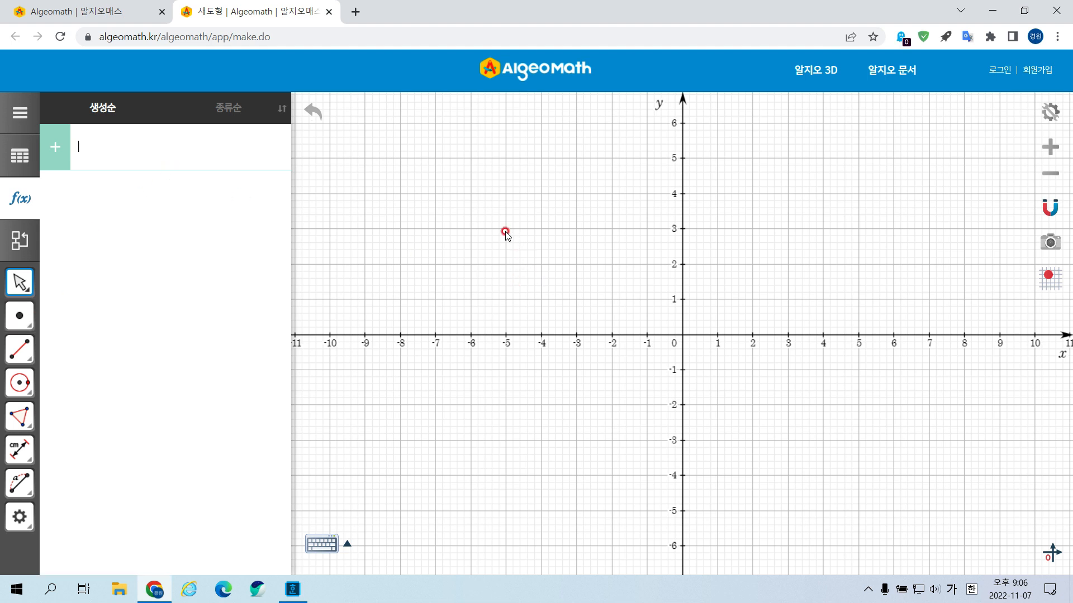
pyautogui.click(19, 281)
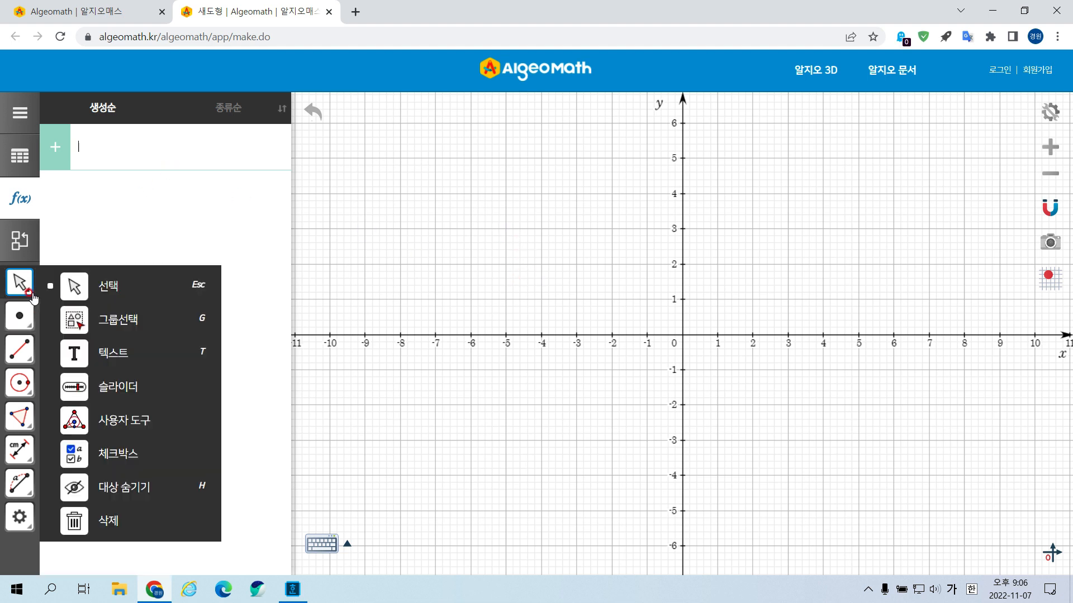
# Step: Place a point at (-6, 3) on the coordinate plane with the Point (점) tool
pyautogui.click(21, 331)
pyautogui.click(125, 321)
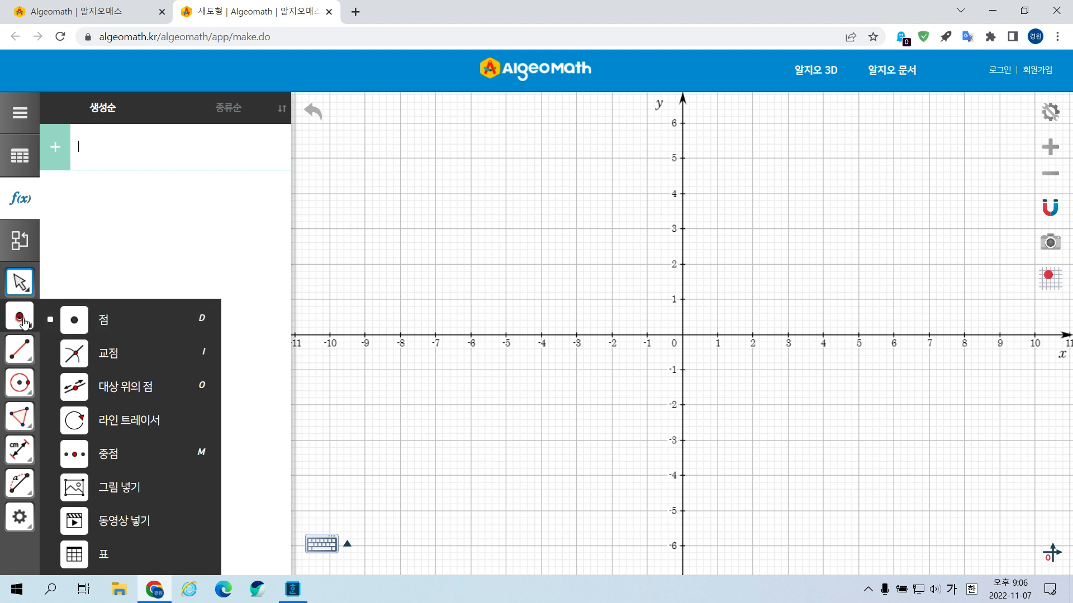
pyautogui.click(105, 318)
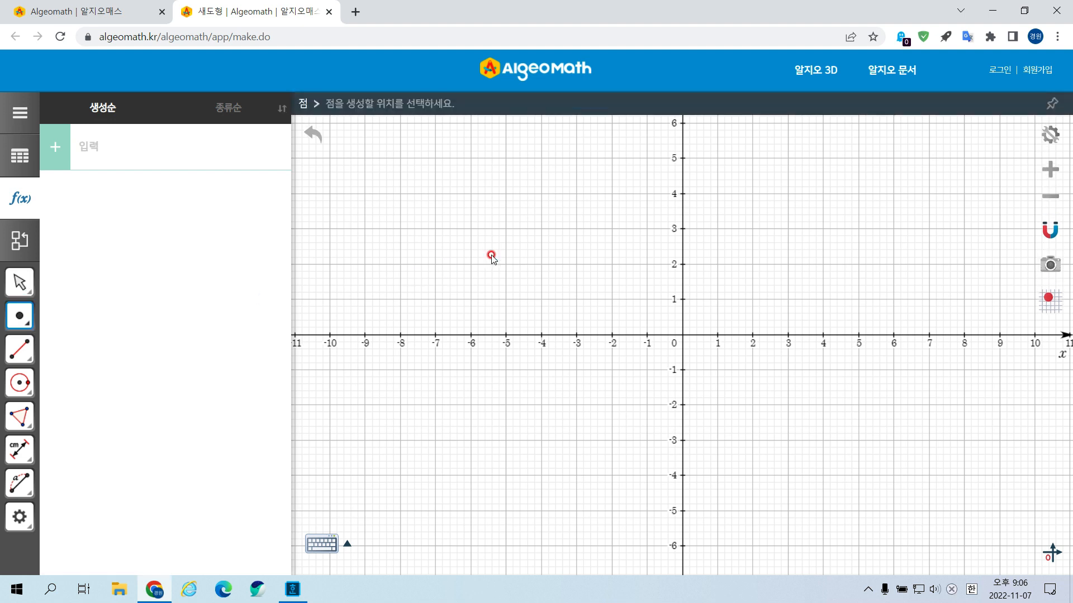
pyautogui.click(470, 230)
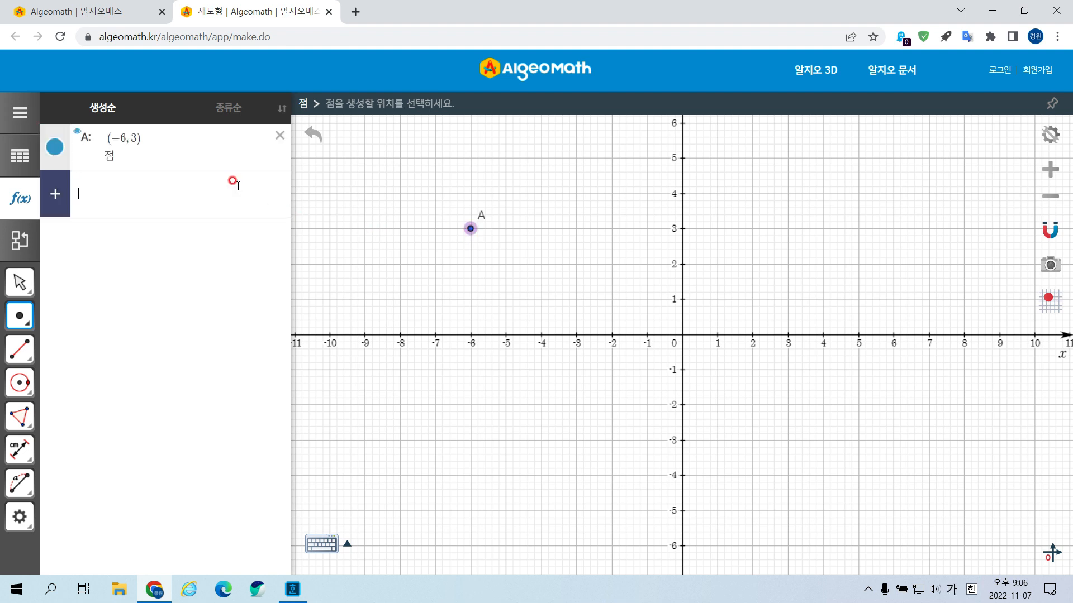
# Step: Add a second point from the coordinate expression (2,2) and delete it
pyautogui.click(211, 186)
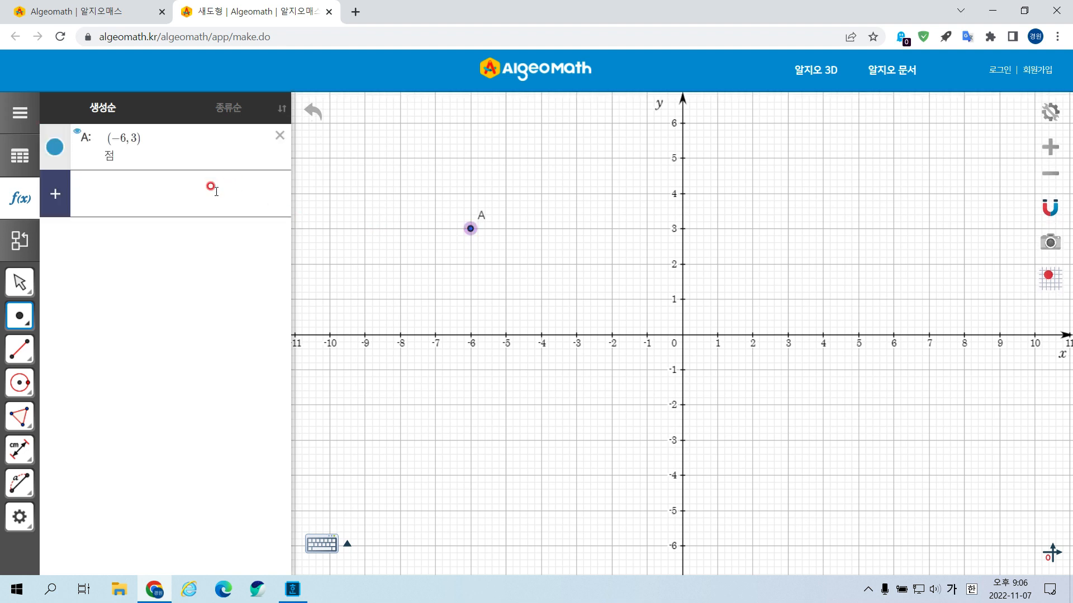
pyautogui.write('(2,2)')
pyautogui.press('Return')
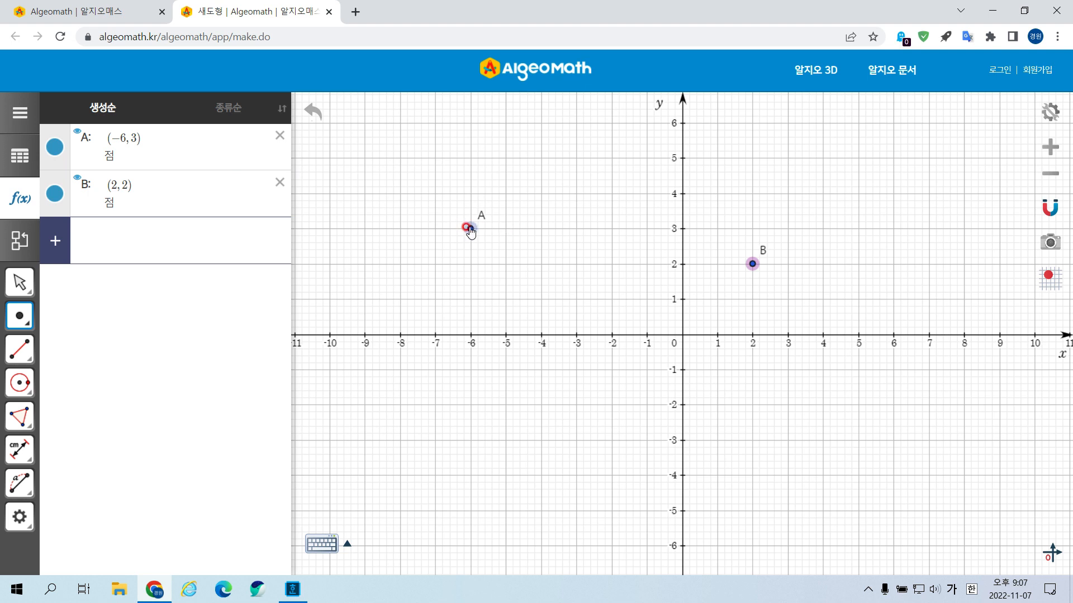
pyautogui.click(280, 182)
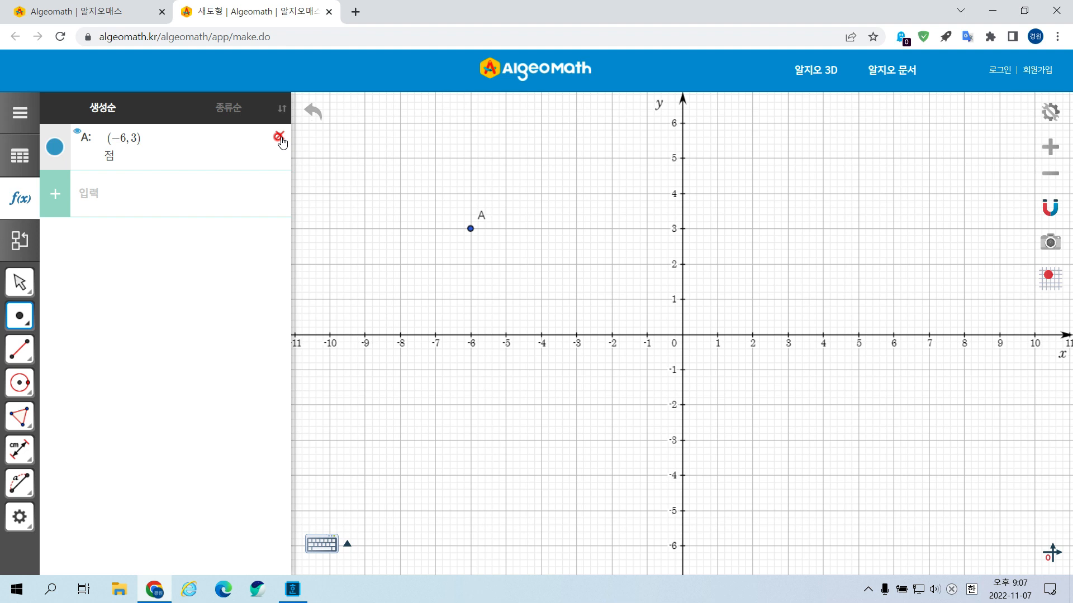
# Step: Create point B again by entering the coordinates (2,2) as an algebra expression
pyautogui.click(188, 194)
pyautogui.write('(2, ')
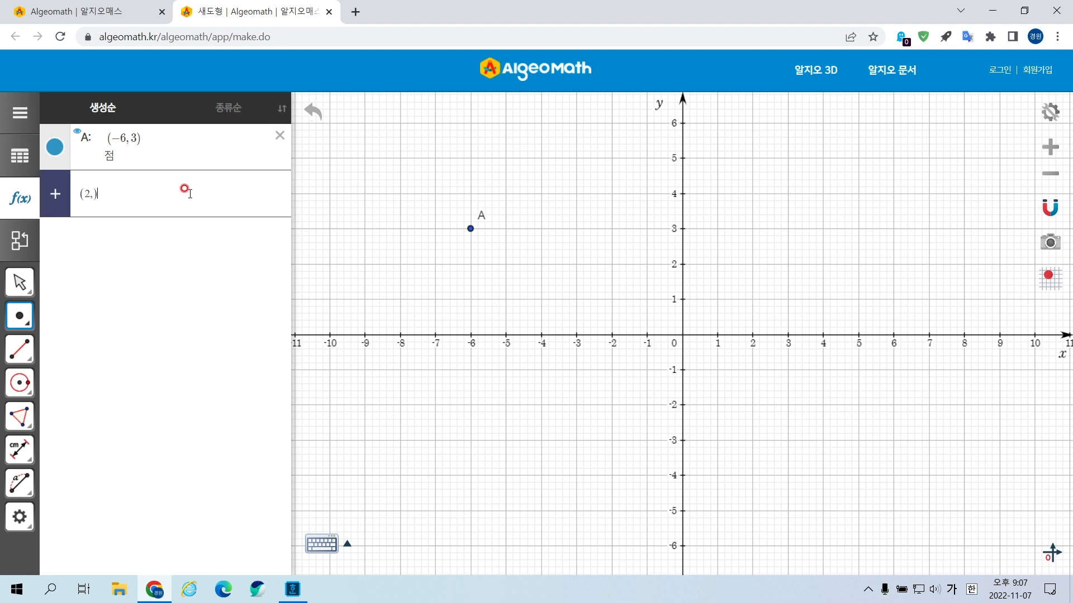
pyautogui.write('2)')
pyautogui.press('Return')
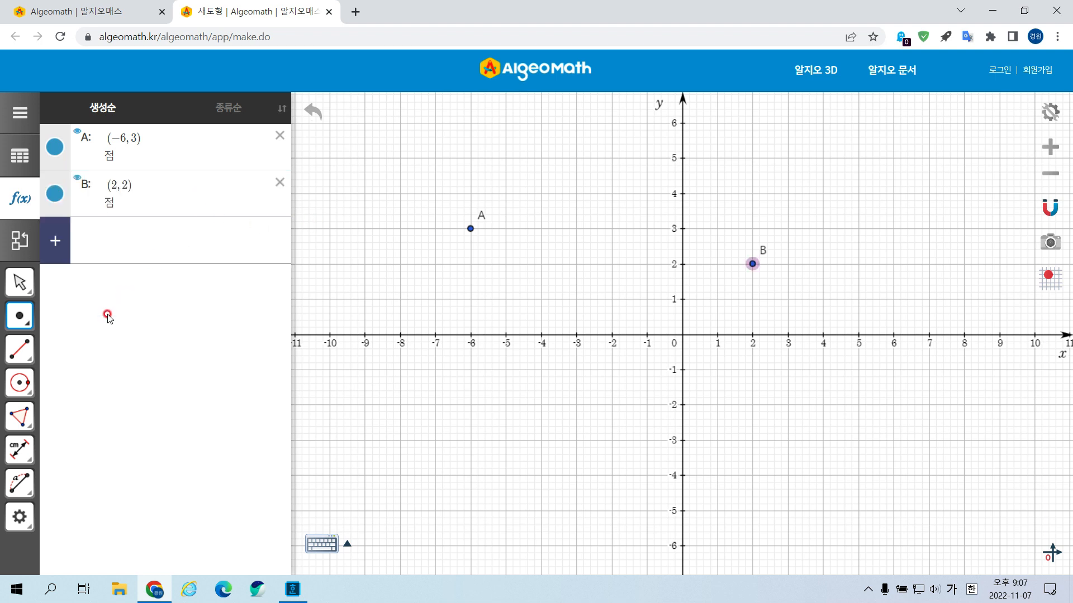
# Step: Draw a segment (선분) joining A and B, and a second segment from about (-7.6, 1.2) to (-3.8, -3.2)
pyautogui.click(18, 350)
pyautogui.moveTo(20, 350)
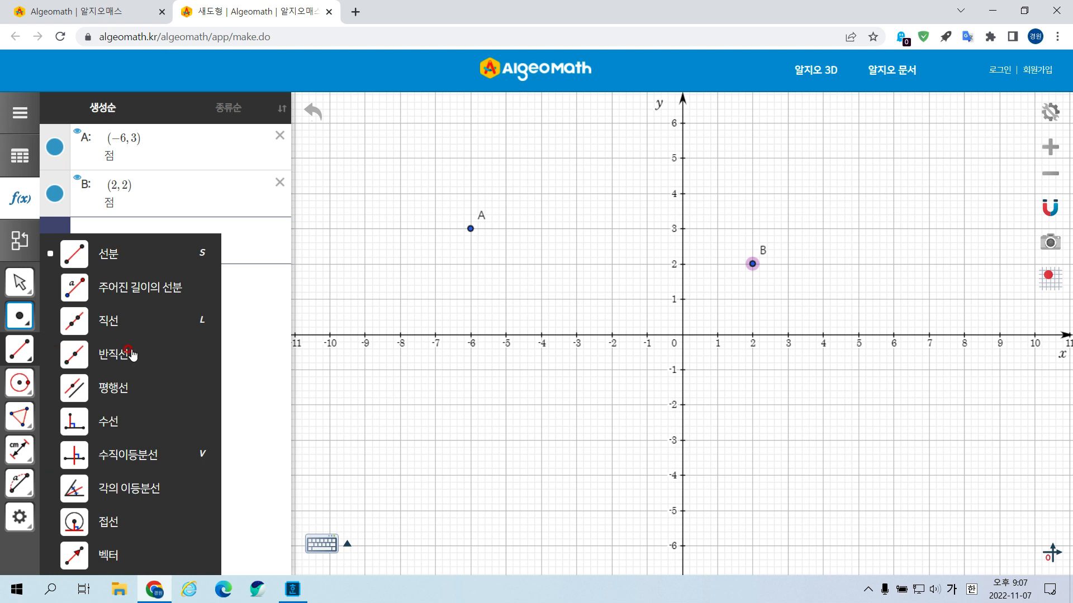
pyautogui.click(148, 257)
pyautogui.click(470, 229)
pyautogui.click(752, 264)
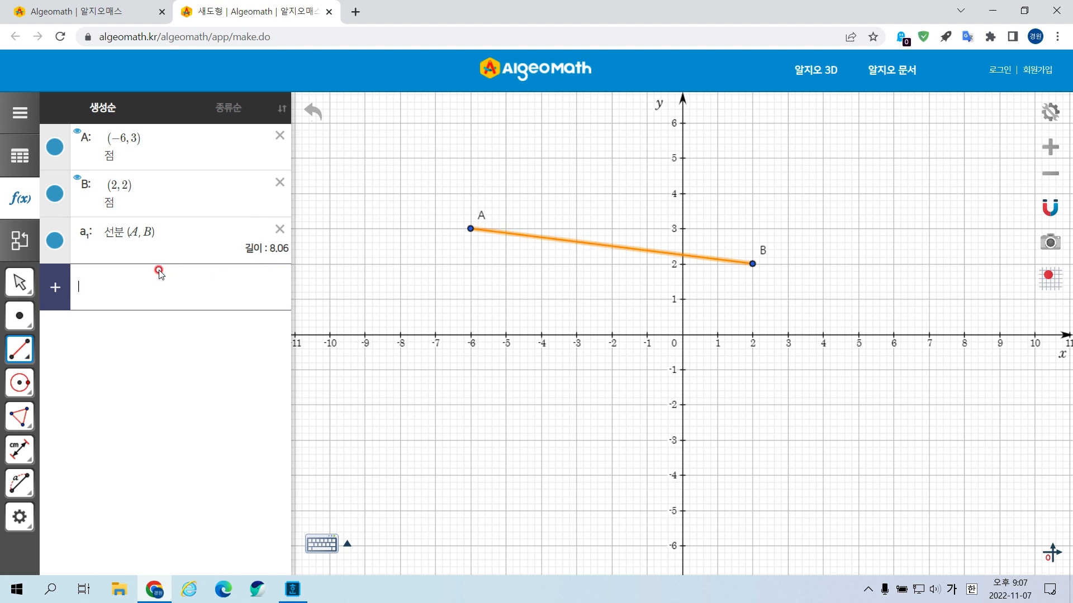
pyautogui.click(414, 292)
pyautogui.click(548, 447)
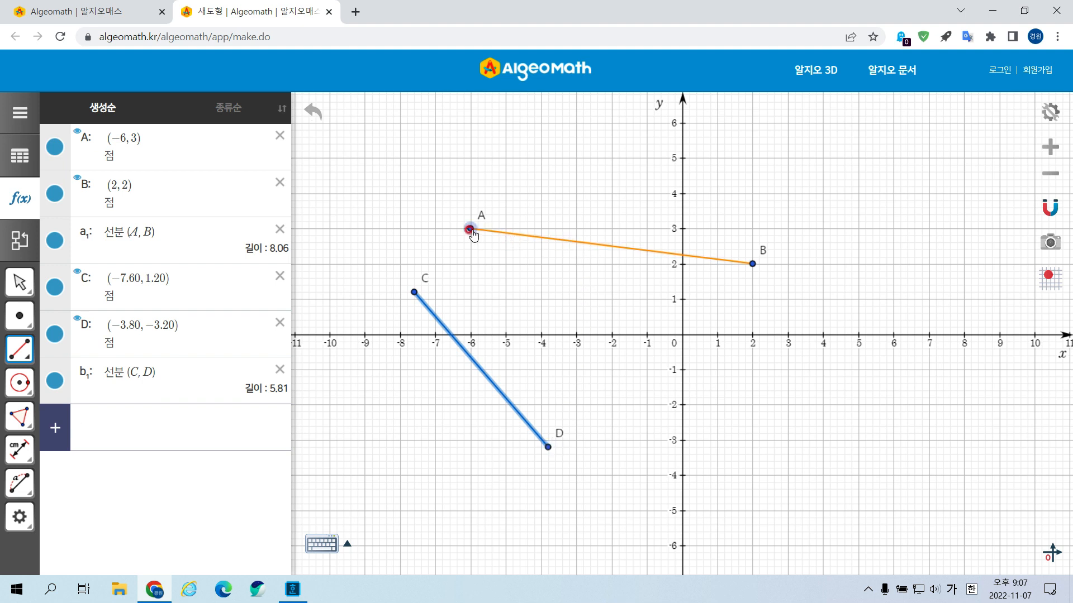
# Step: Delete all four points together with their segments from the object list
pyautogui.click(280, 137)
pyautogui.click(280, 137)
pyautogui.click(280, 137)
pyautogui.click(280, 138)
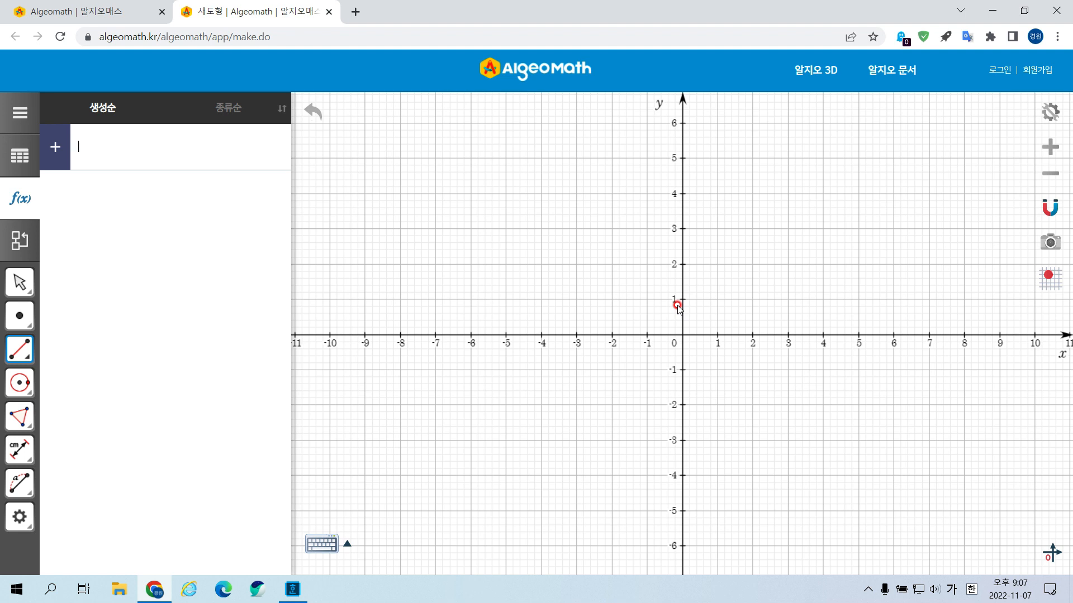
pyautogui.rightClick(677, 309)
pyautogui.moveTo(725, 298); pyautogui.dragTo(652, 359)
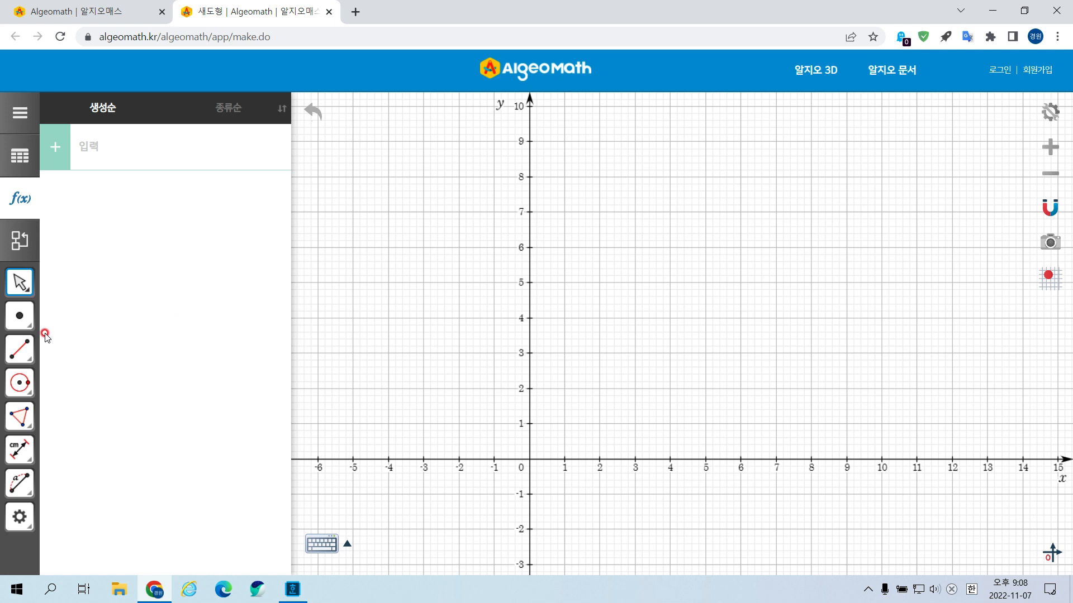
pyautogui.click(20, 316)
pyautogui.click(176, 147)
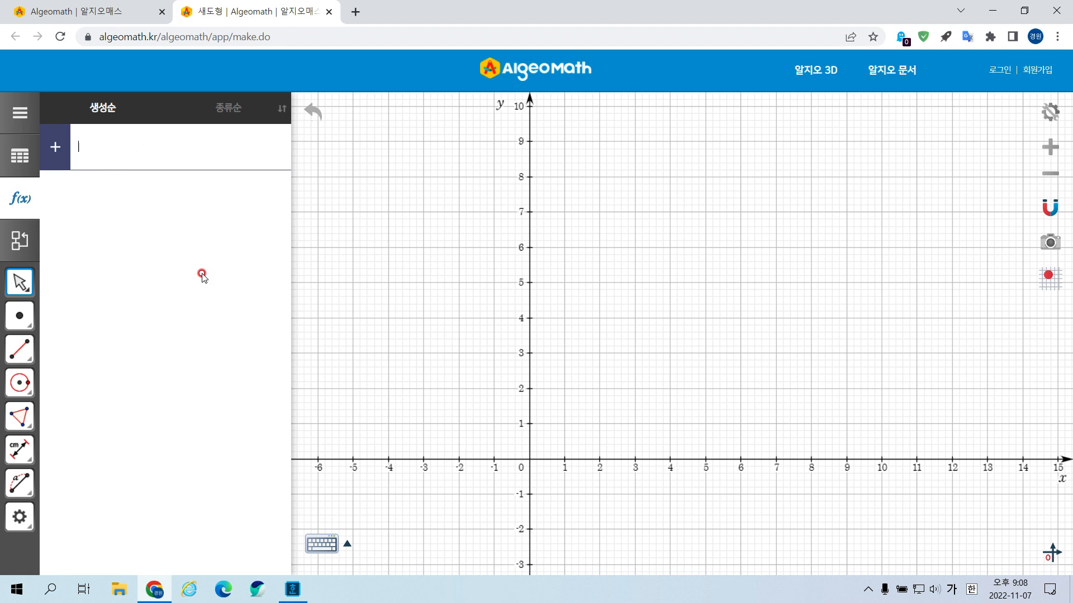
pyautogui.click(302, 588)
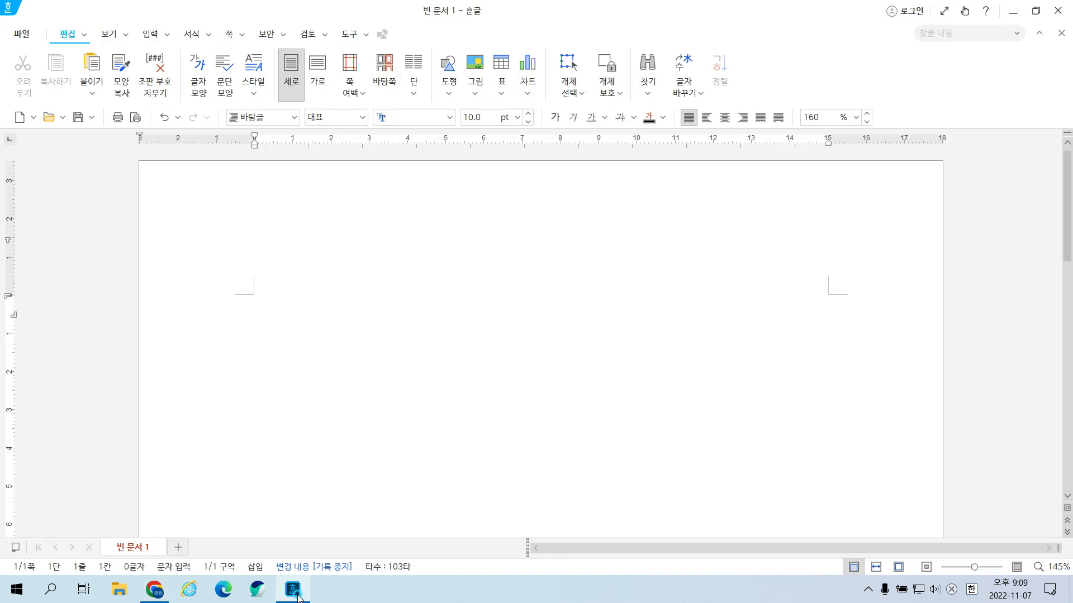
pyautogui.click(298, 596)
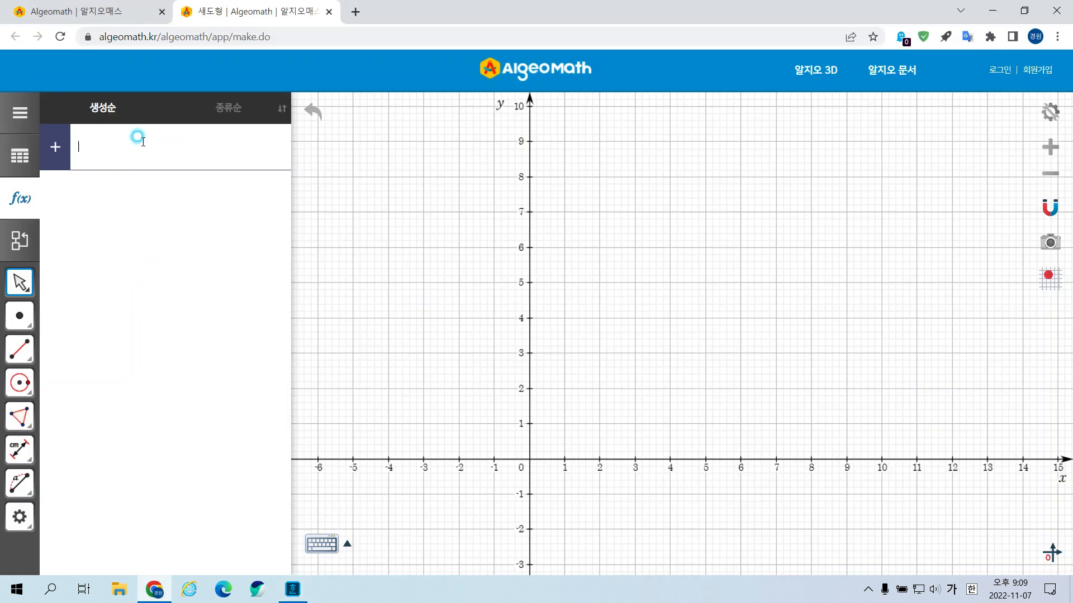
# Step: Start a new blank drawing (새로 만들기) in the 2D tool
pyautogui.moveTo(633, 297); pyautogui.dragTo(555, 269)
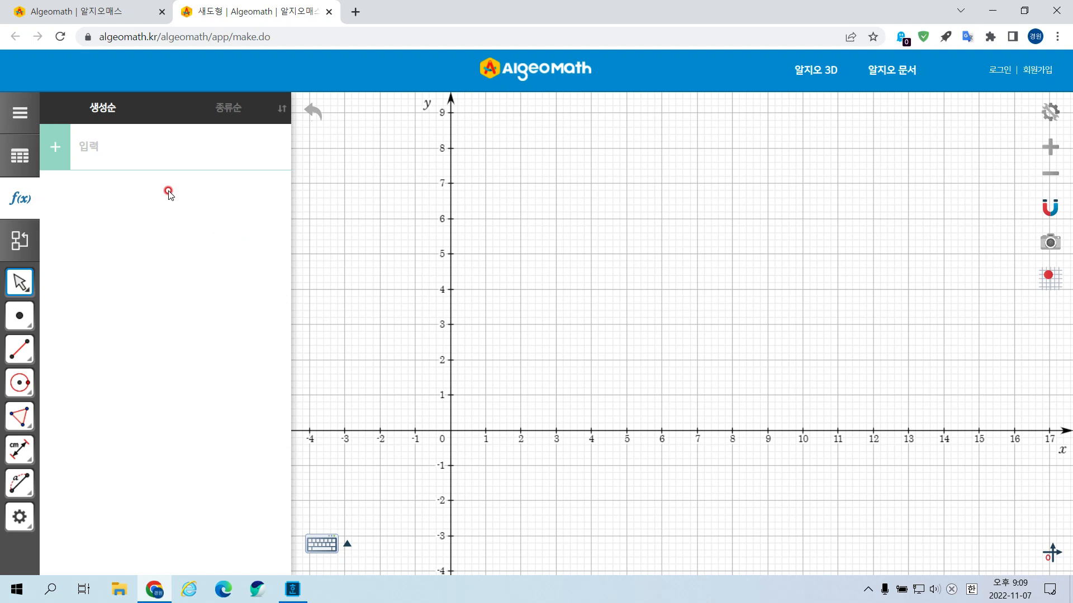
pyautogui.click(114, 140)
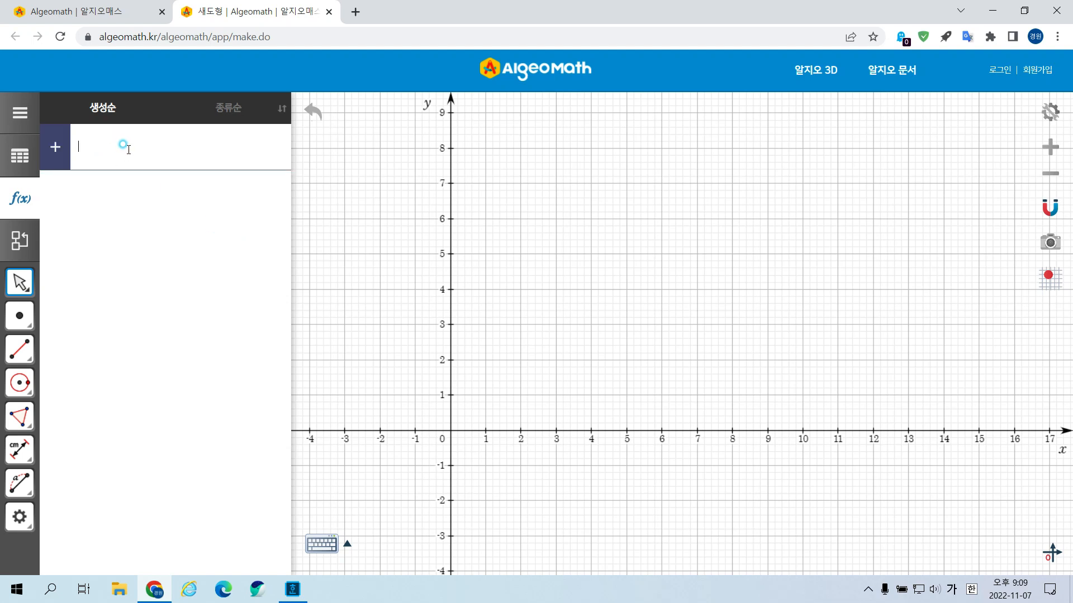
pyautogui.click(36, 111)
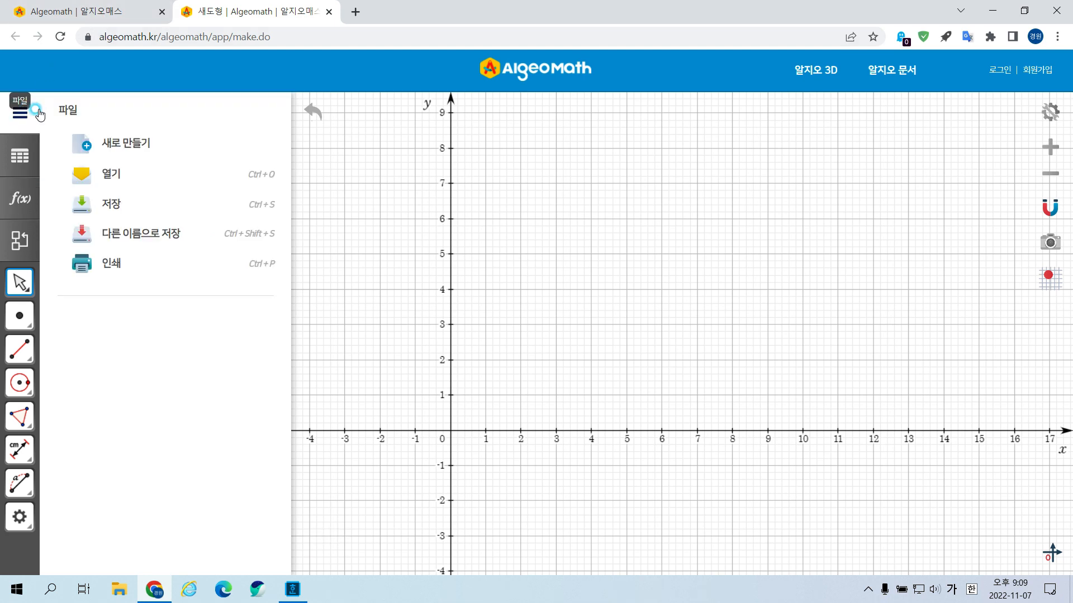
pyautogui.click(123, 140)
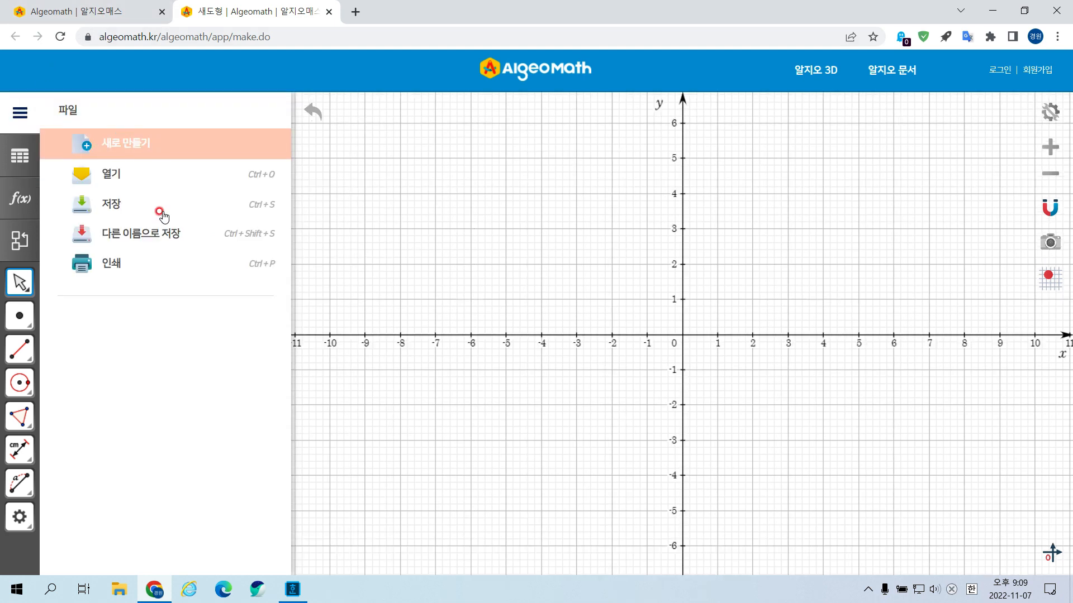
# Step: Activate an empty algebra expression, test typing by entering ffffff in the blank Hangul (한글) document, and return to Algeomath
pyautogui.click(28, 199)
pyautogui.click(94, 144)
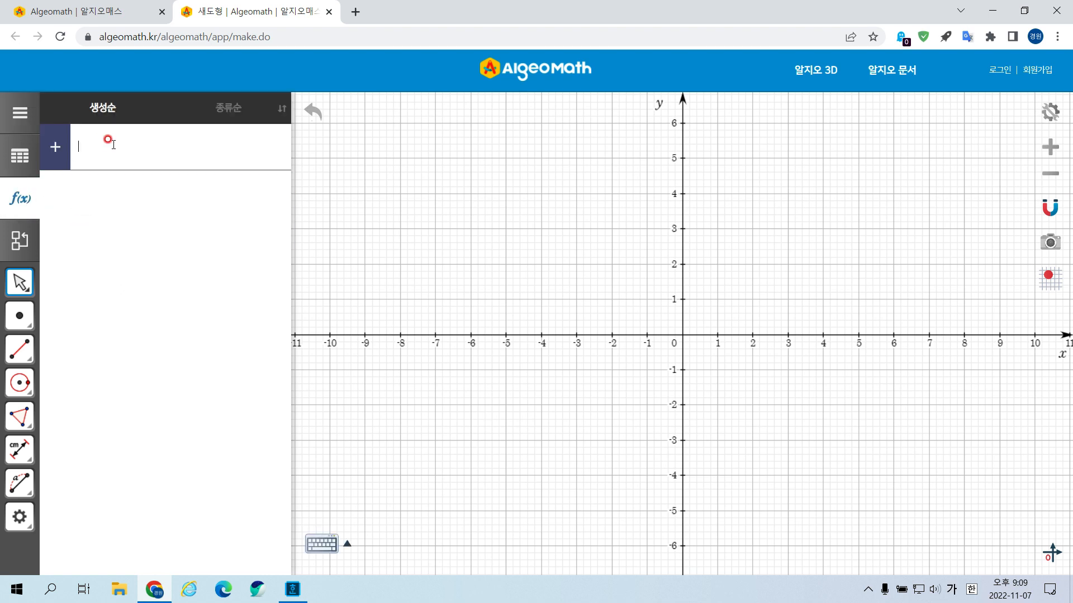
pyautogui.click(292, 589)
pyautogui.write('ffffff')
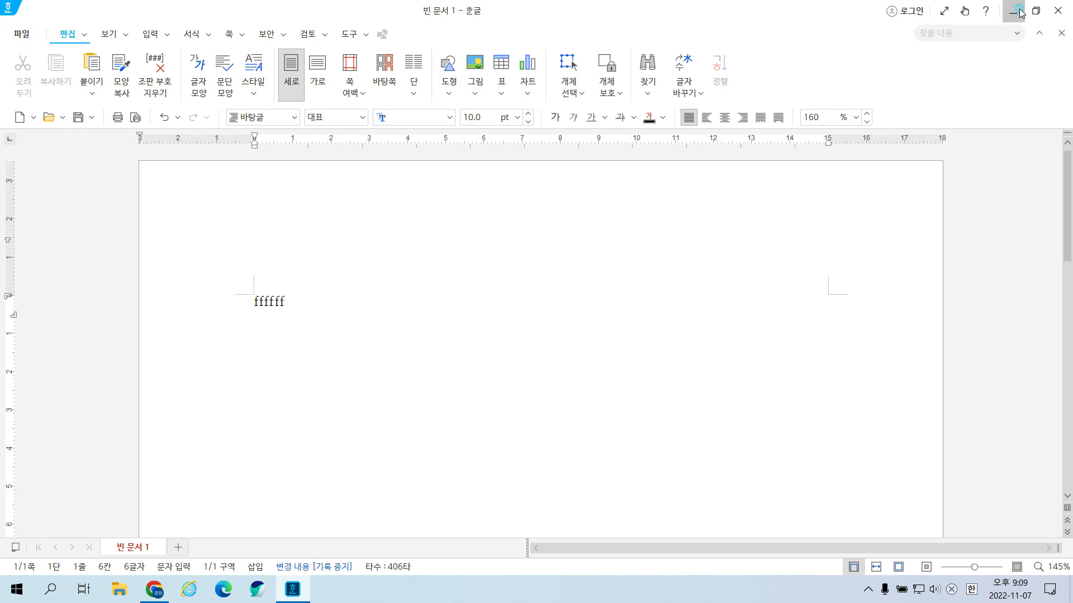
pyautogui.click(1018, 12)
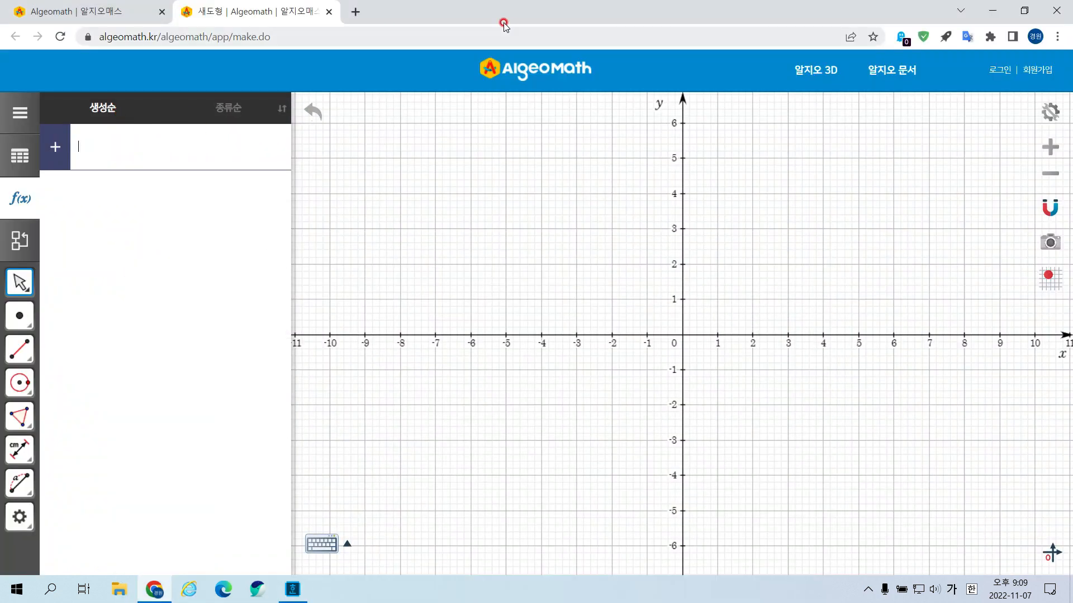
# Step: Close the 2D drawing page, reopen Algeo 2D (알지오 2D) from the Algeomath homepage, and activate the empty algebra expression
pyautogui.click(329, 12)
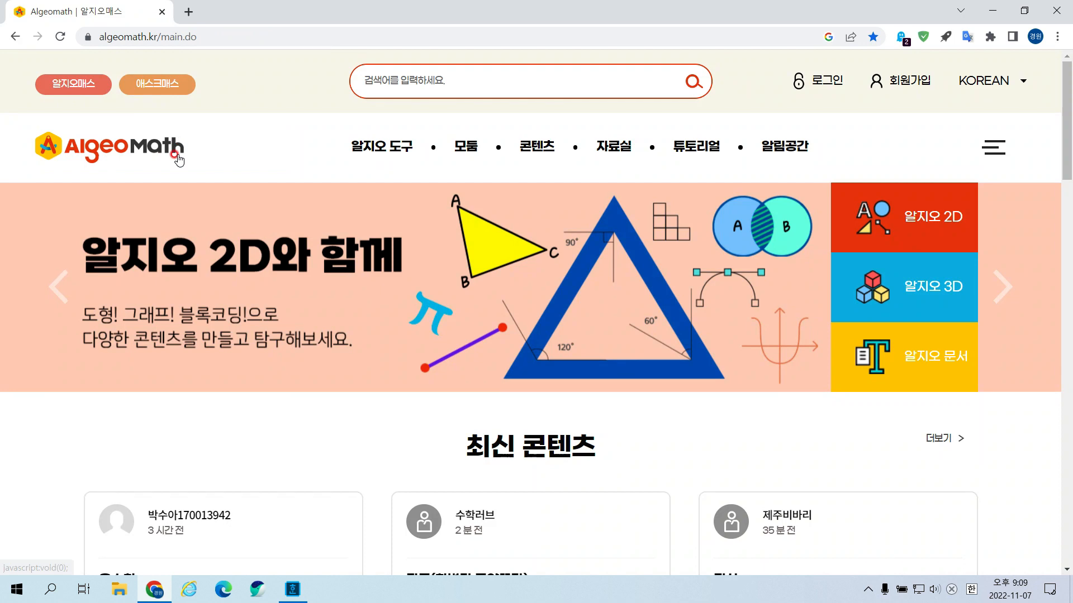
pyautogui.click(895, 211)
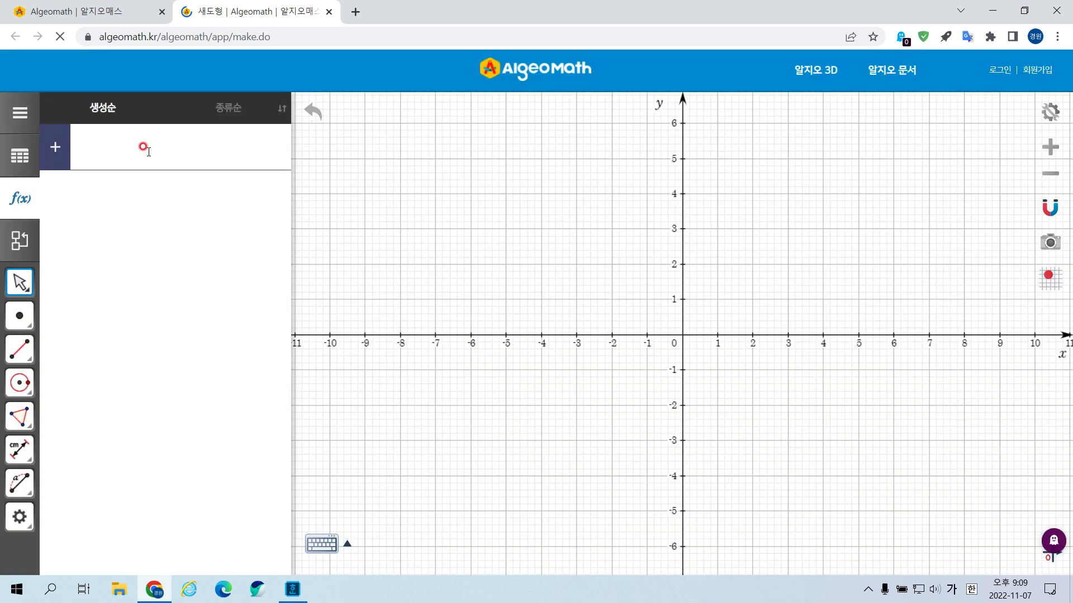
pyautogui.click(144, 147)
pyautogui.click(143, 148)
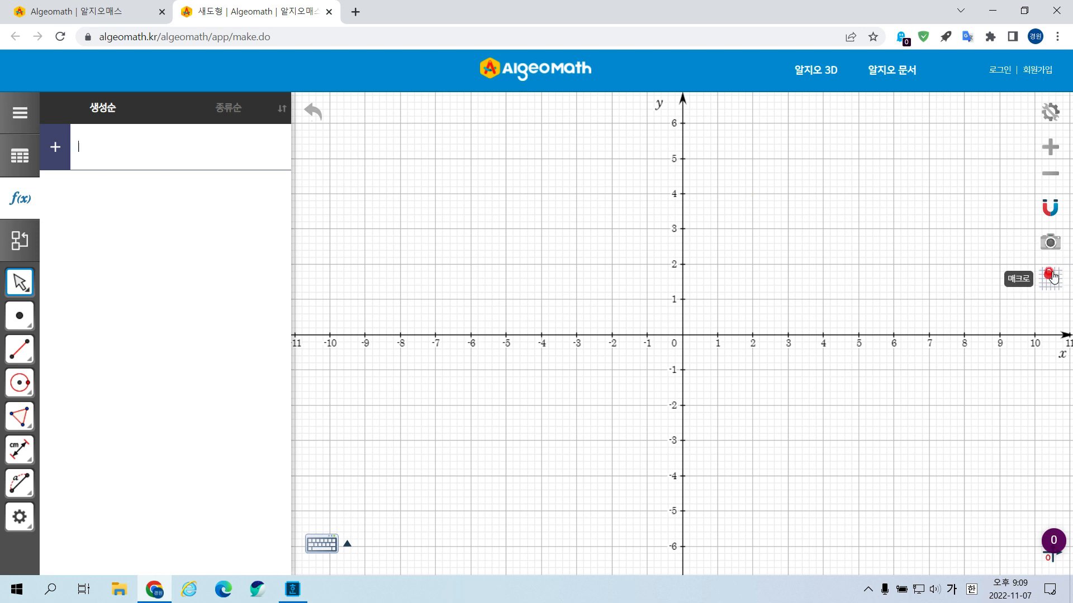
pyautogui.click(167, 142)
pyautogui.write('ㅇㅁ마말매')
pyautogui.press('BackSpace')
pyautogui.press('BackSpace')
pyautogui.press('BackSpace')
pyautogui.press('BackSpace')
pyautogui.press('BackSpace')
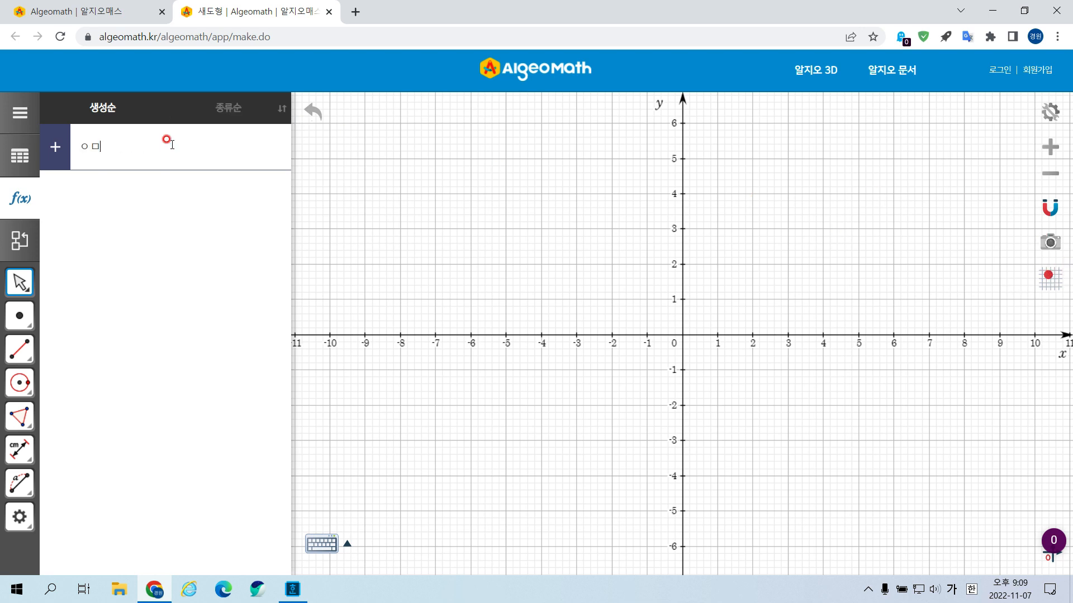
# Step: Enter the beginning of a function expression, f(x)=x^3, in English input mode
pyautogui.press('Hangul')
pyautogui.write('f(x)')
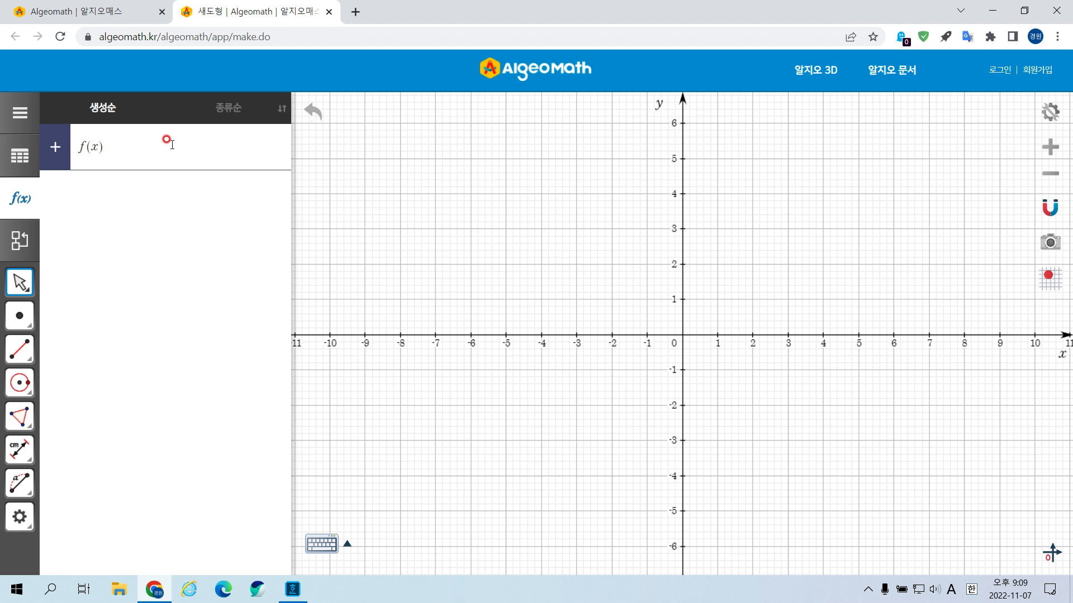
pyautogui.write('=x^3')
# Step: Switch to the Hangul (한글) document and replace the test text ffffff with a caret (^)
pyautogui.click(292, 589)
pyautogui.press('BackSpace')
pyautogui.press('BackSpace')
pyautogui.press('BackSpace')
pyautogui.press('BackSpace')
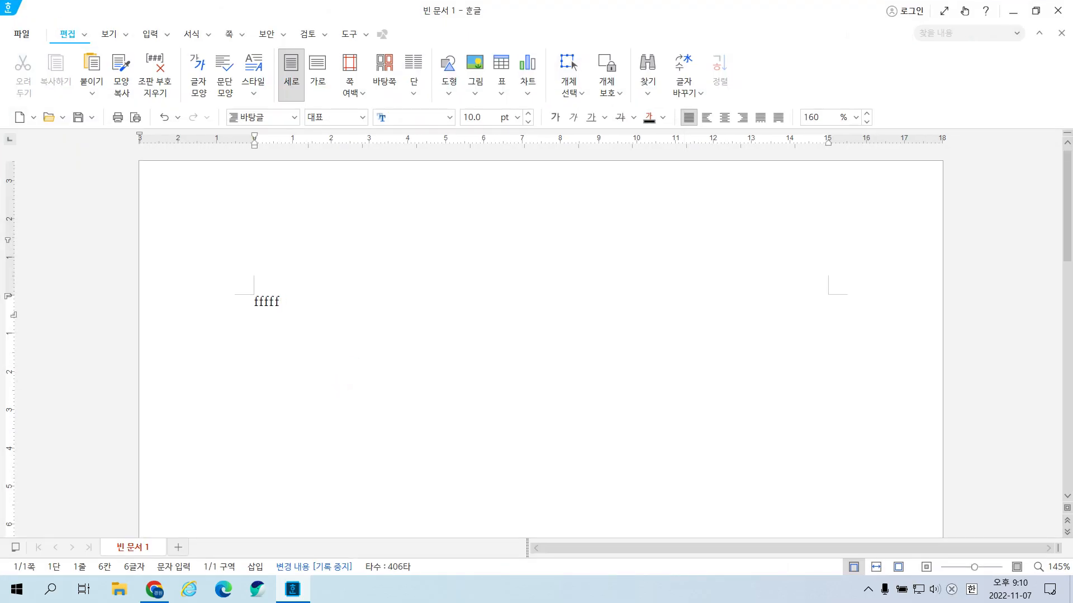
pyautogui.press('BackSpace')
pyautogui.press('BackSpace')
pyautogui.write('^')
# Step: Switch back to Algeomath, complete the expression as f(x)=x^3+3x^2-2 and plot it
pyautogui.click(154, 590)
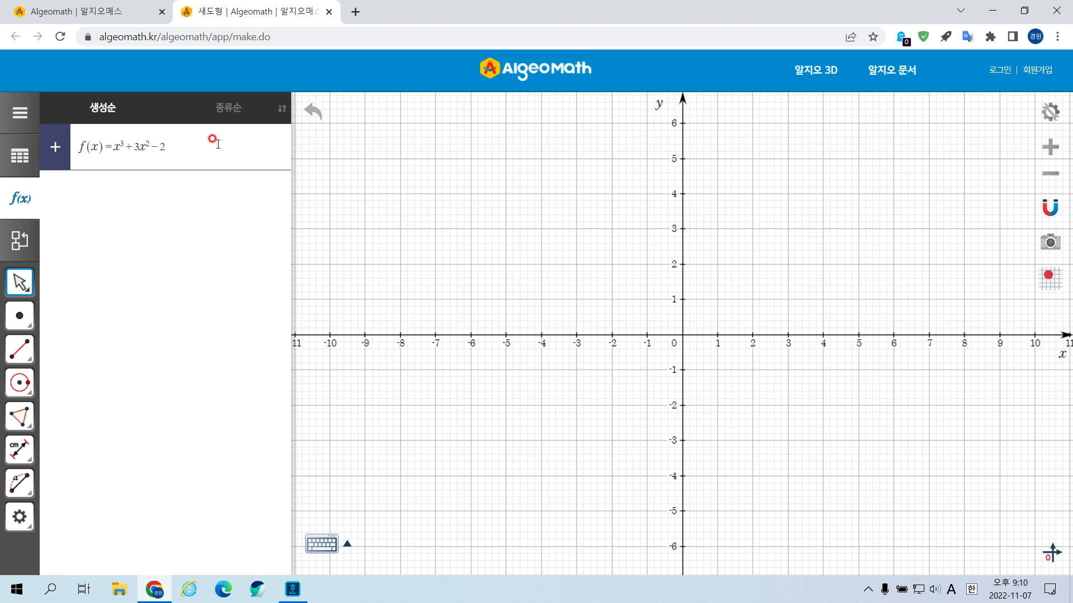
pyautogui.press('Return')
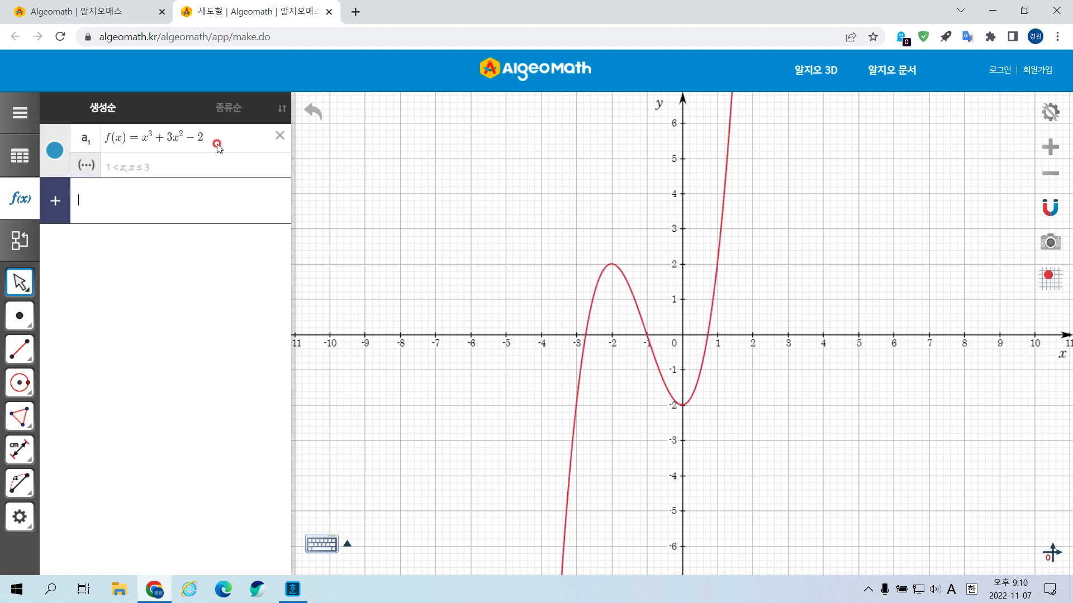
# Step: Change the colour of the cubic function's curve to black
pyautogui.moveTo(824, 285); pyautogui.dragTo(720, 348)
pyautogui.click(624, 344)
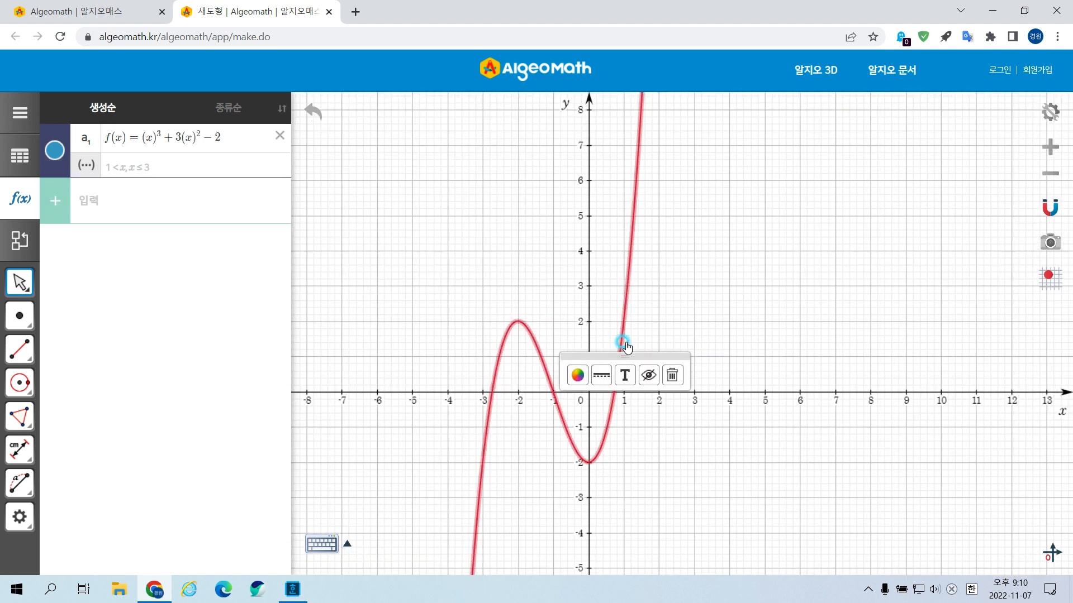
pyautogui.click(577, 375)
pyautogui.click(641, 441)
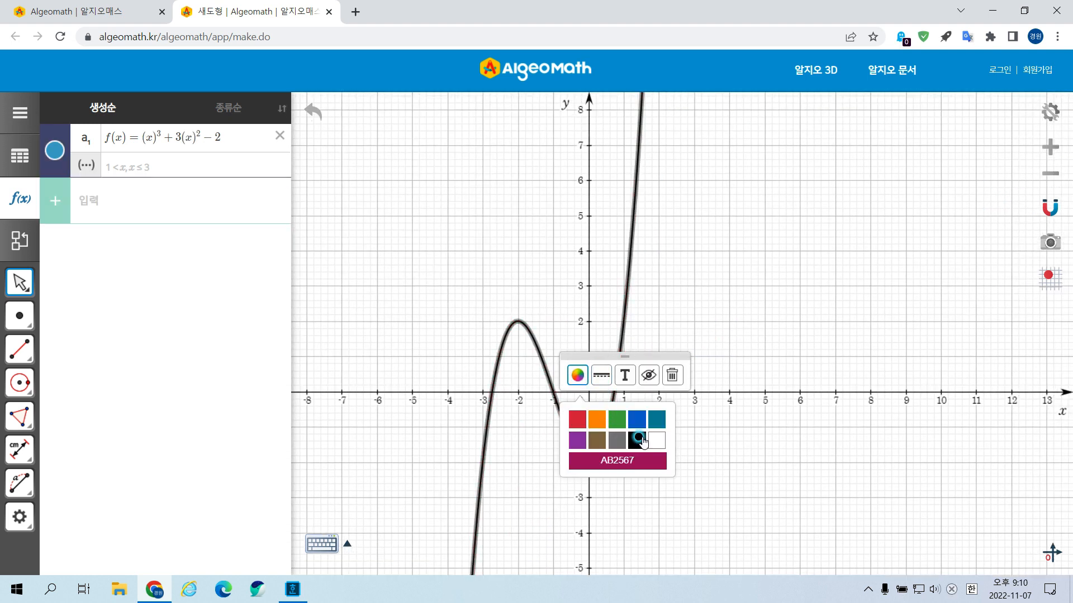
pyautogui.click(827, 305)
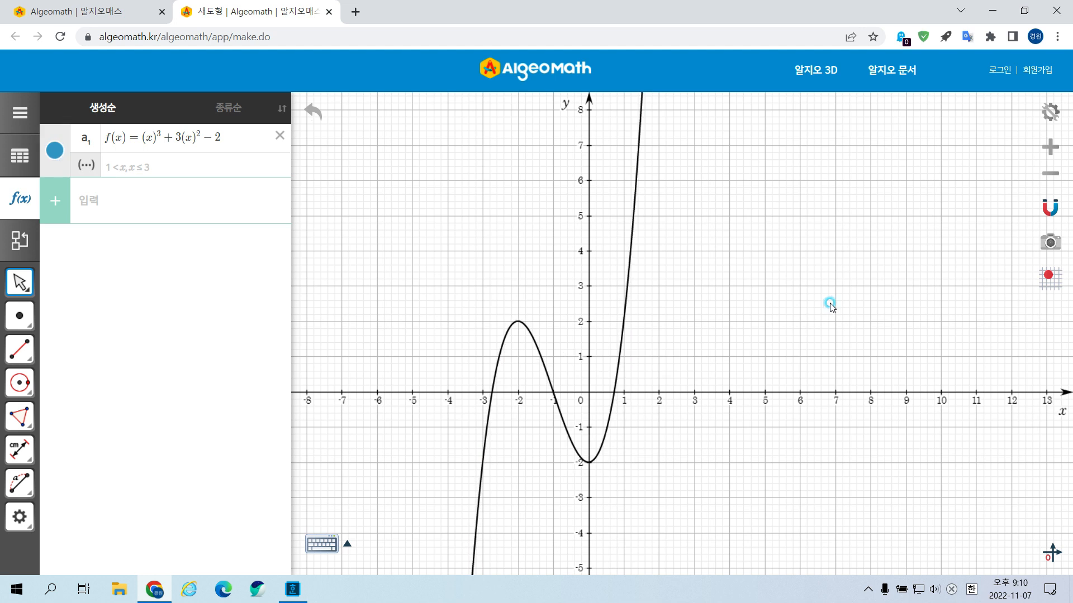
# Step: Turn off the major grid (대격자), minor grid (소격자) and unit labels (단위 표시), leaving the axes shown, and close the settings
pyautogui.click(1050, 113)
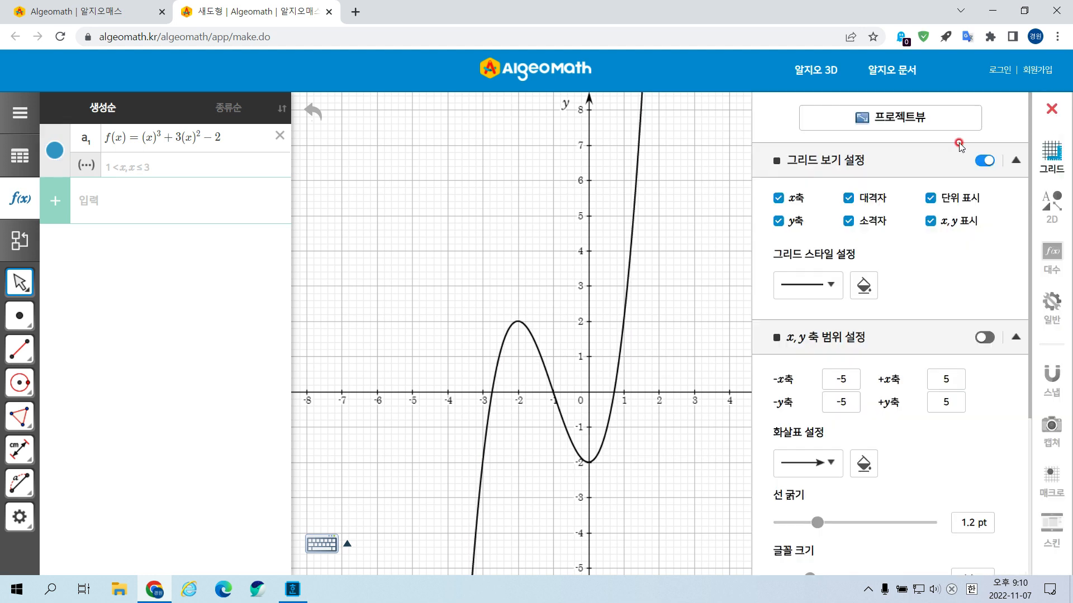
pyautogui.click(848, 220)
pyautogui.click(932, 200)
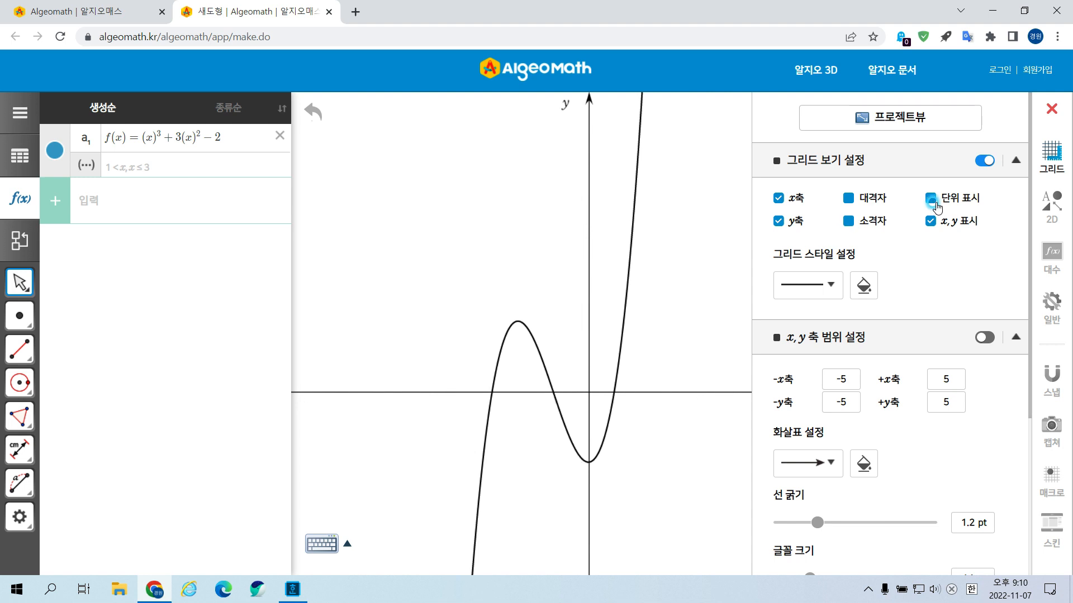
pyautogui.click(931, 194)
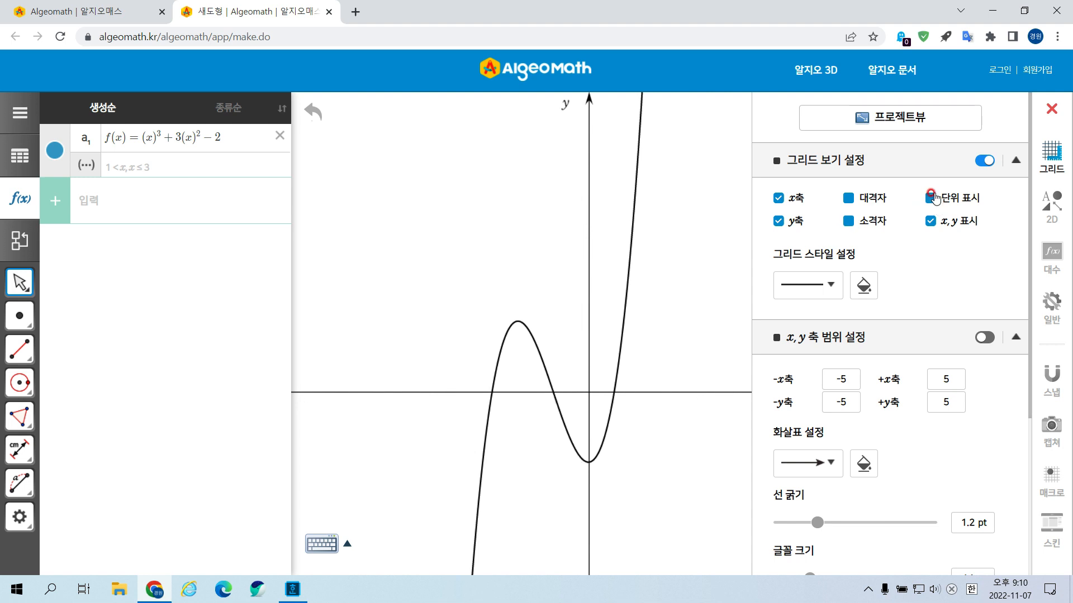
pyautogui.click(700, 269)
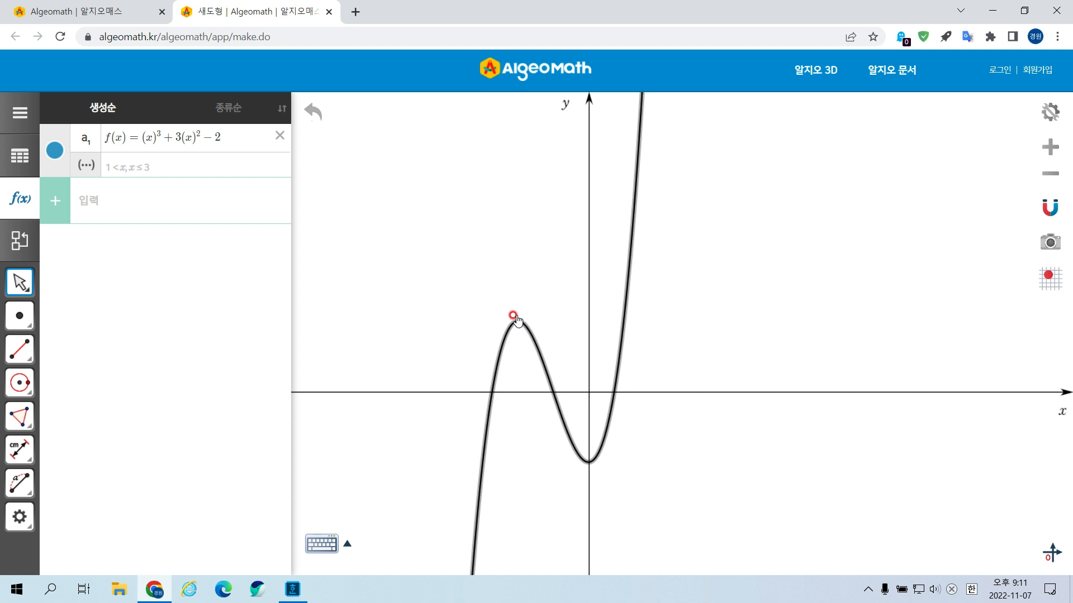
# Step: Add a point at (-2,2) on the curve's local maximum by entering its coordinates as an algebra expression
pyautogui.click(168, 207)
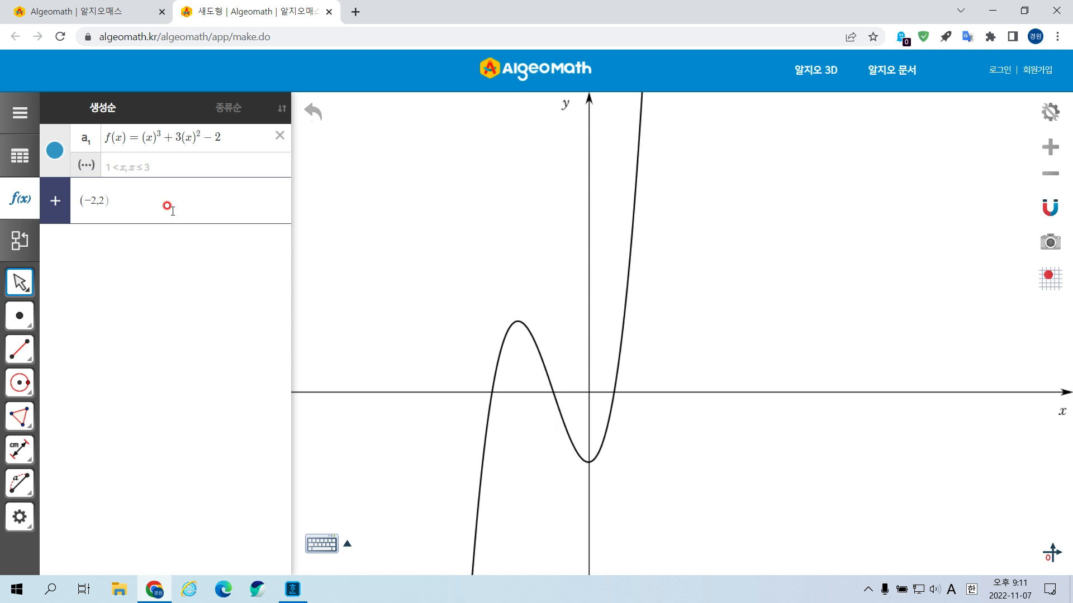
pyautogui.press('Return')
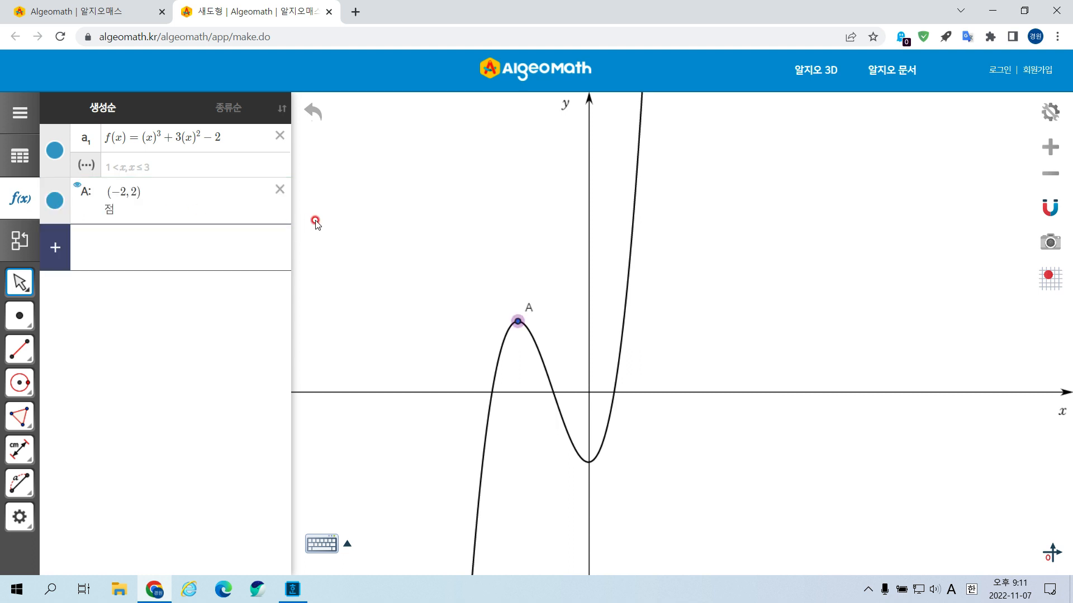
# Step: Draw a perpendicular line (수선) through point A to the x-axis
pyautogui.click(21, 354)
pyautogui.click(22, 350)
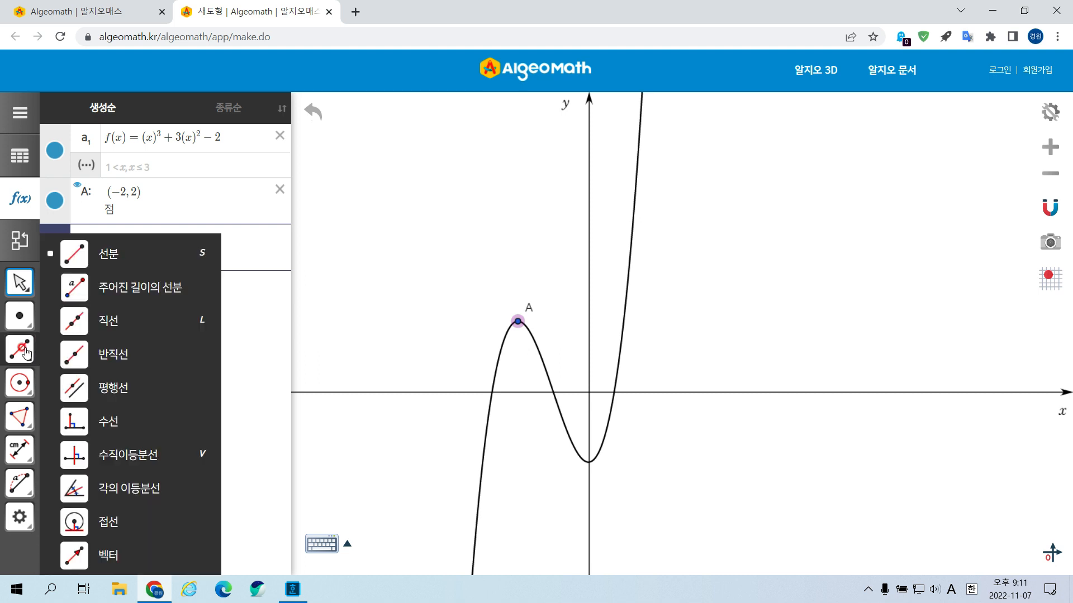
pyautogui.click(27, 319)
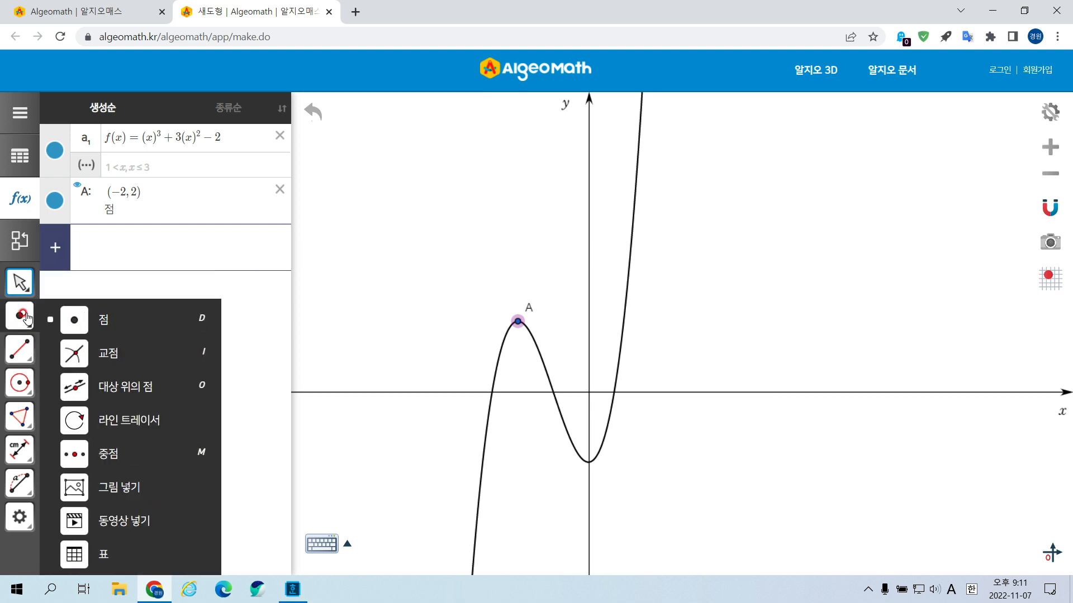
pyautogui.click(21, 381)
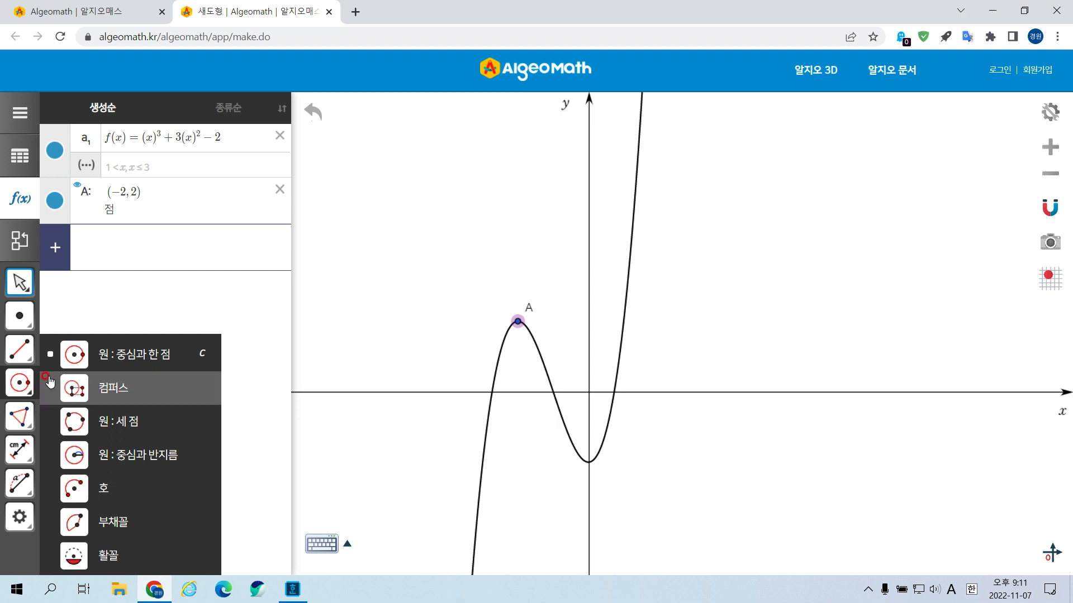
pyautogui.click(36, 331)
pyautogui.click(28, 322)
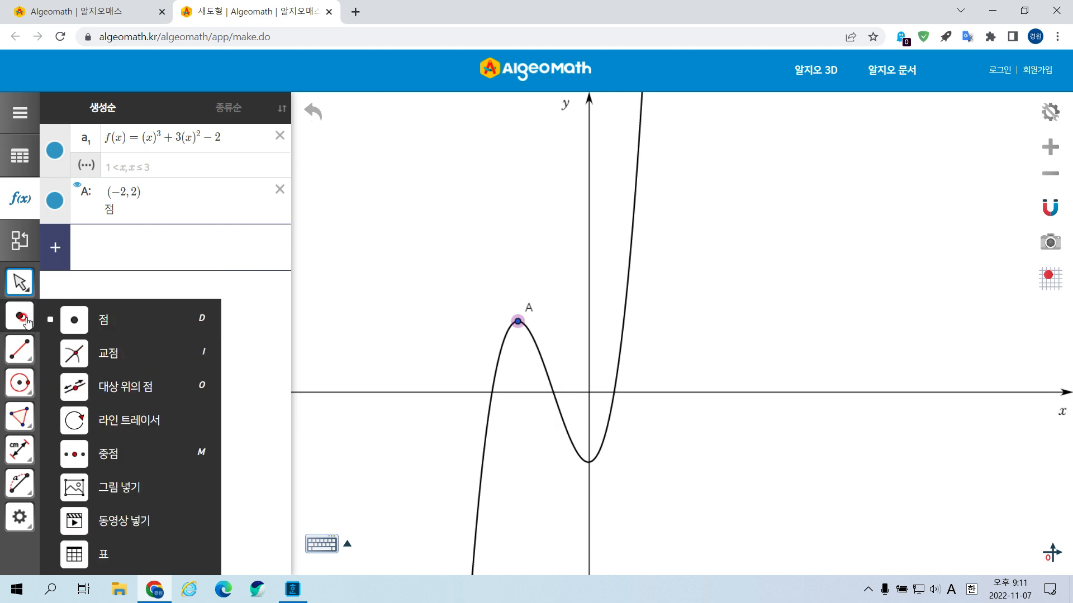
pyautogui.click(20, 353)
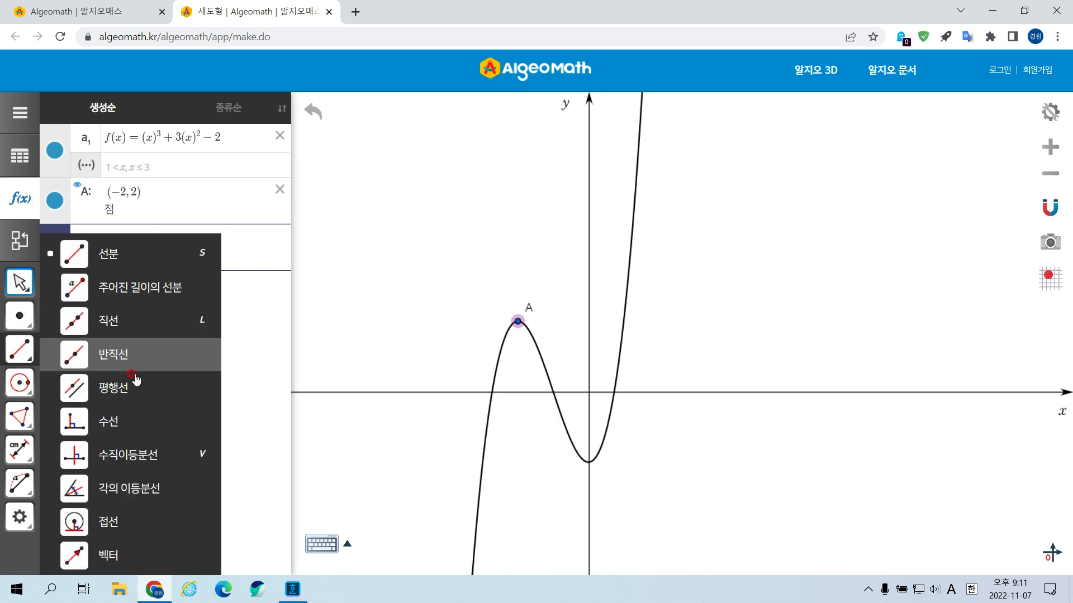
pyautogui.click(122, 430)
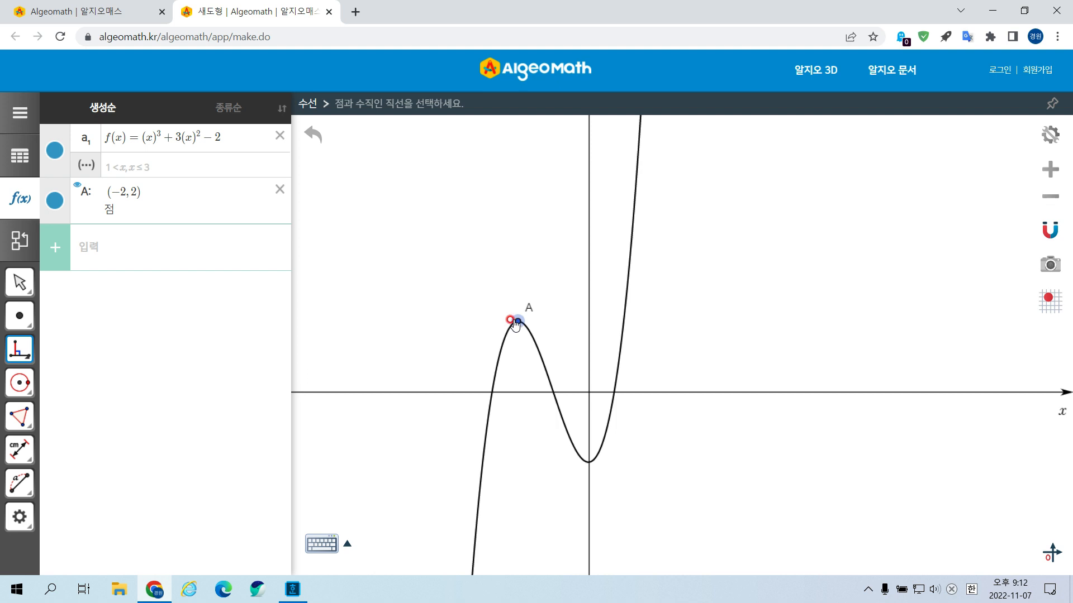
pyautogui.click(517, 321)
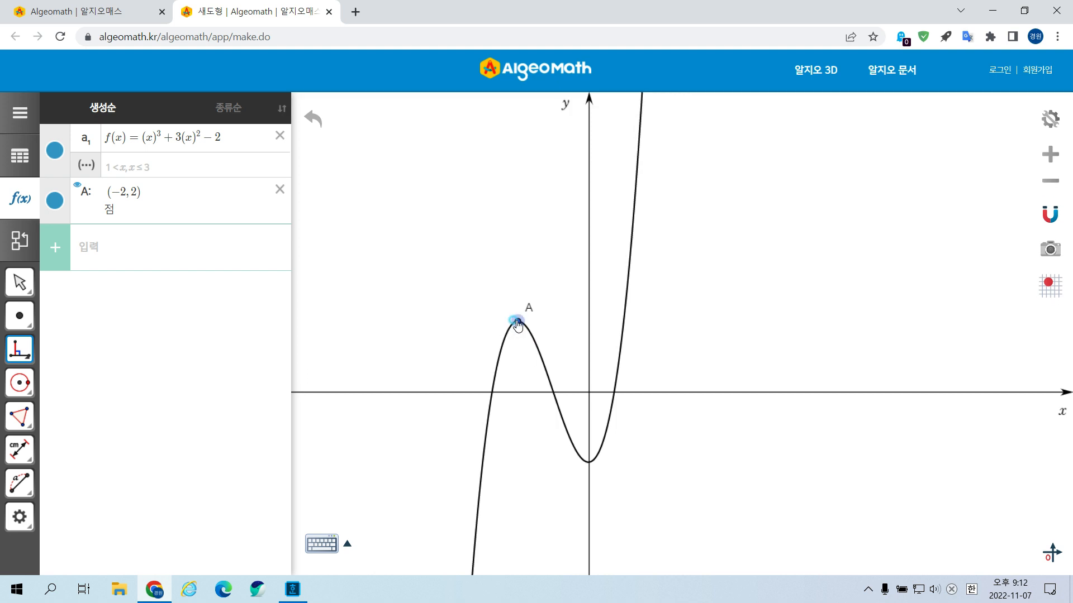
pyautogui.click(516, 392)
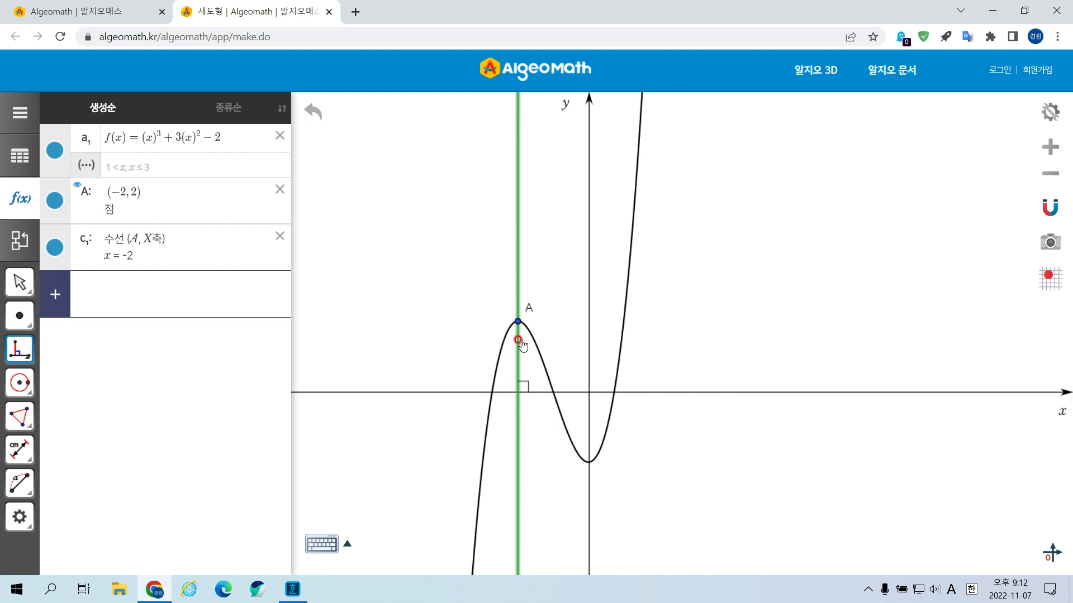
# Step: Create the intersection point (교점) of the perpendicular line and the x-axis
pyautogui.click(27, 352)
pyautogui.click(20, 316)
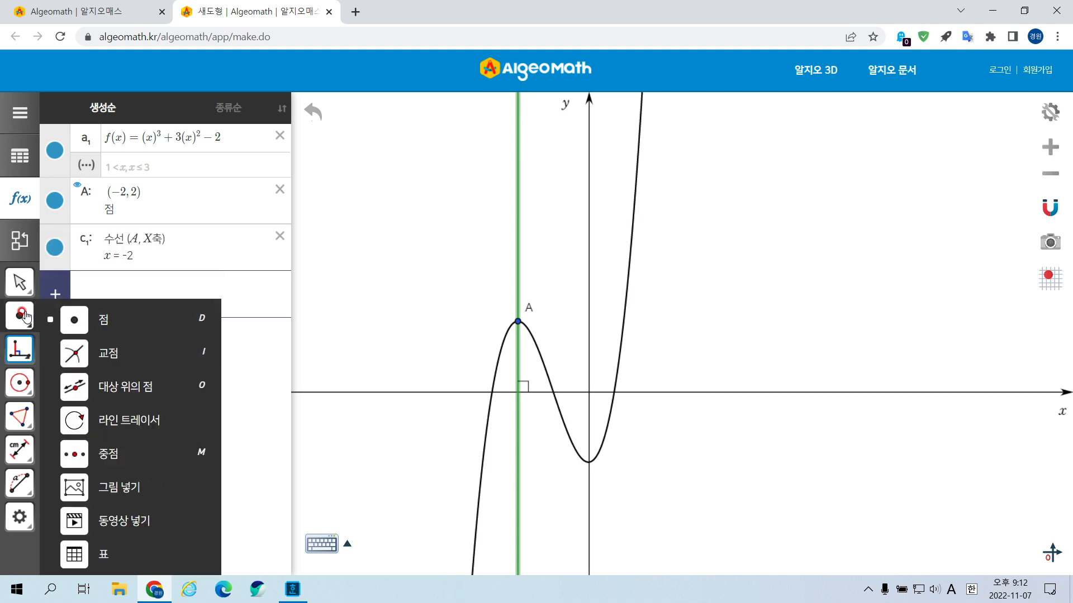
pyautogui.click(114, 352)
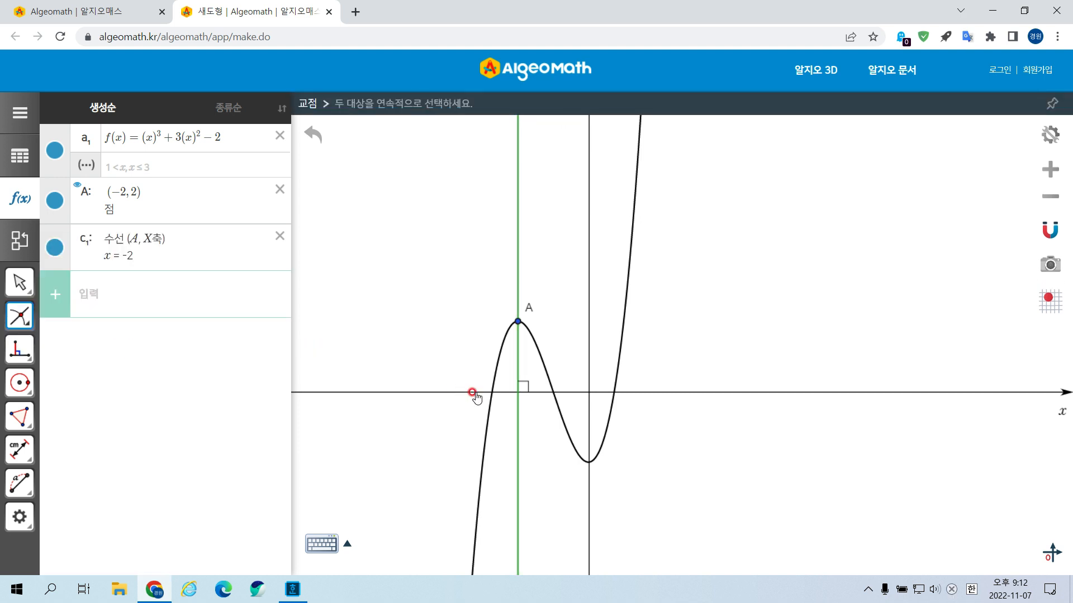
pyautogui.click(513, 364)
pyautogui.click(457, 394)
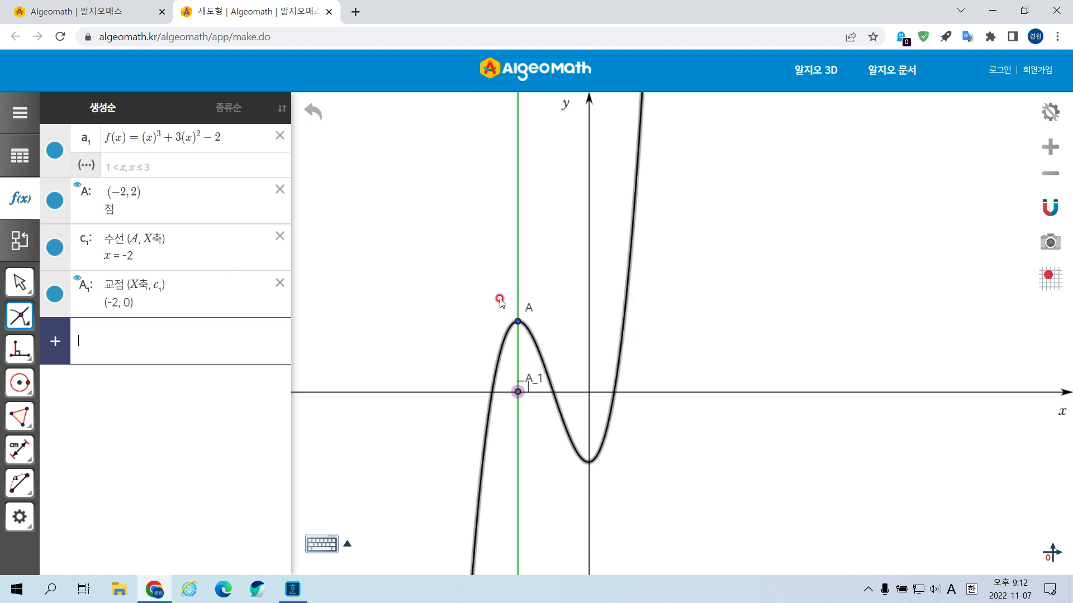
pyautogui.press('Escape')
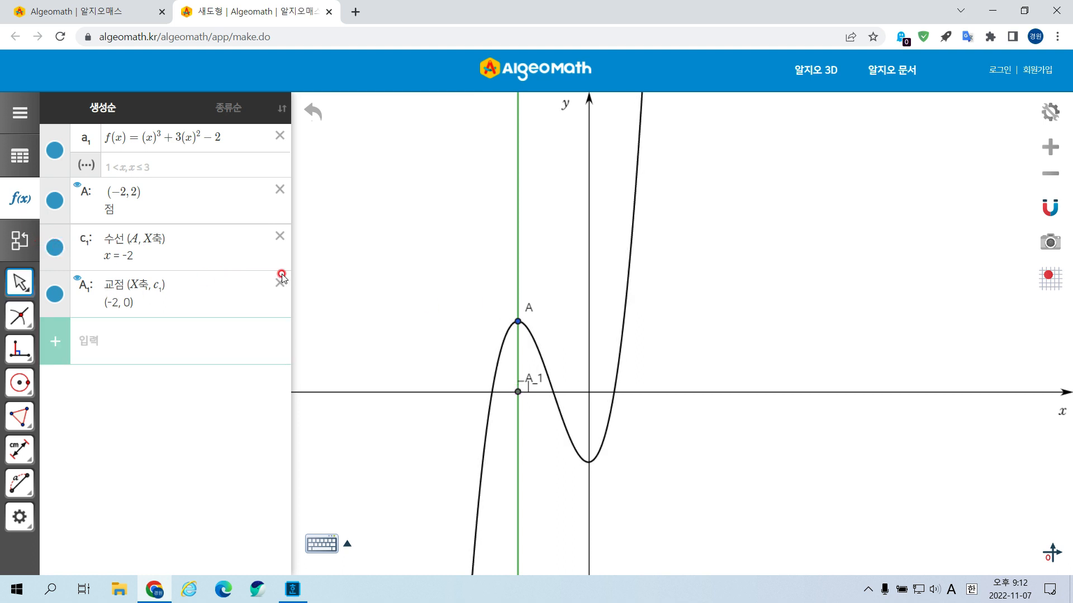
# Step: Hide the perpendicular line through point A
pyautogui.click(518, 211)
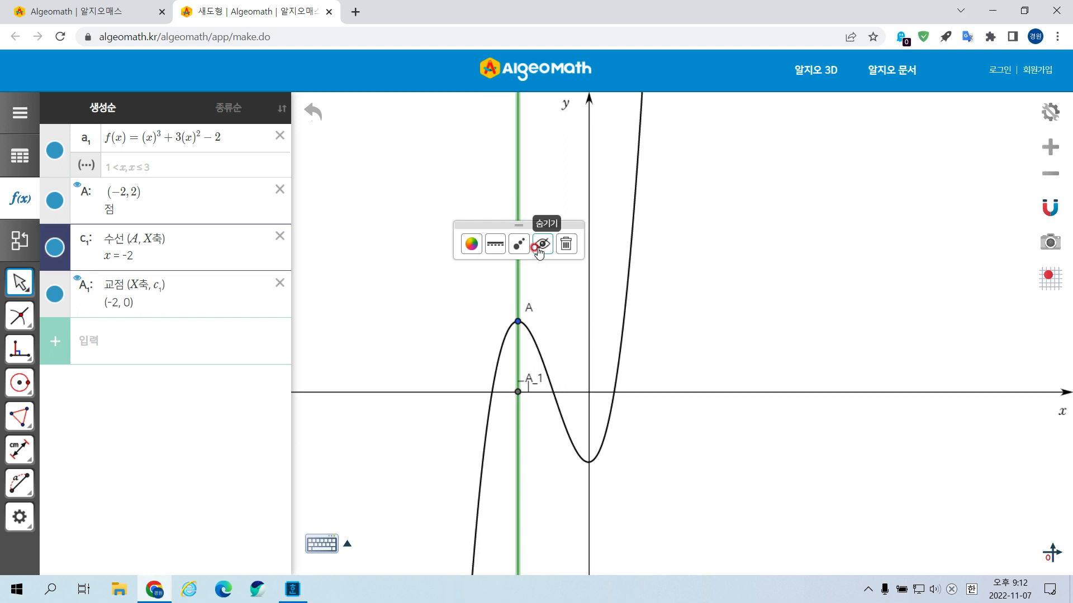
pyautogui.click(539, 249)
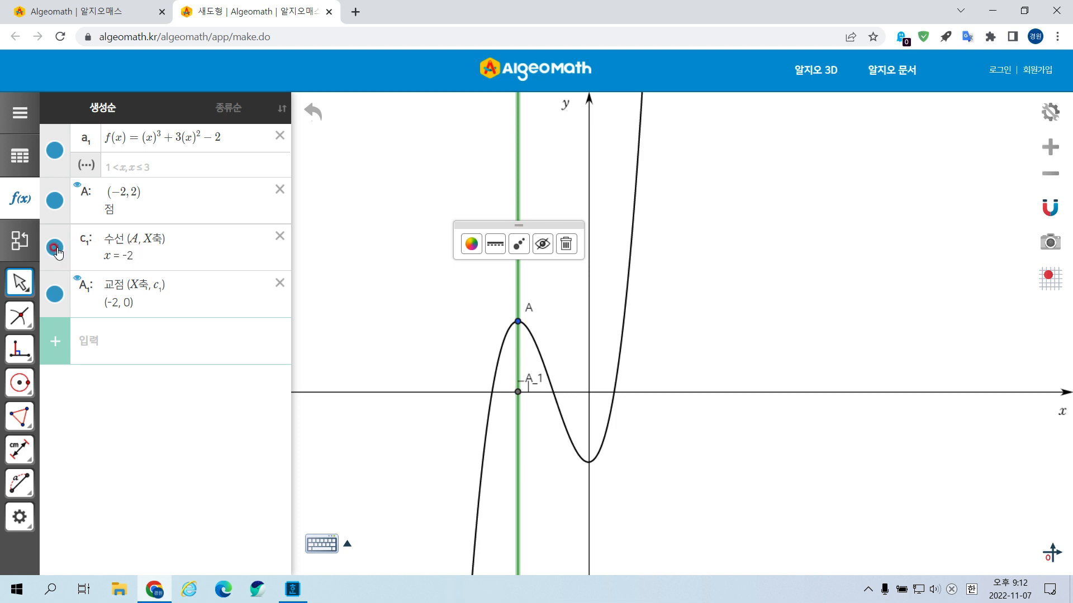
pyautogui.click(55, 248)
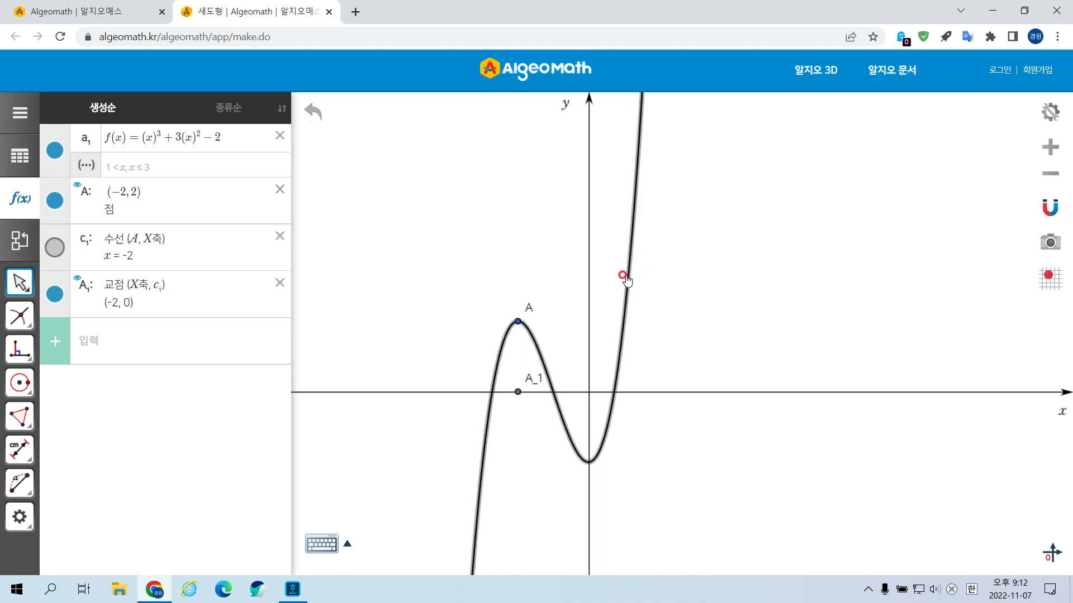
# Step: Draw a line segment (선분) from point A to its foot A_1 on the x-axis
pyautogui.click(21, 318)
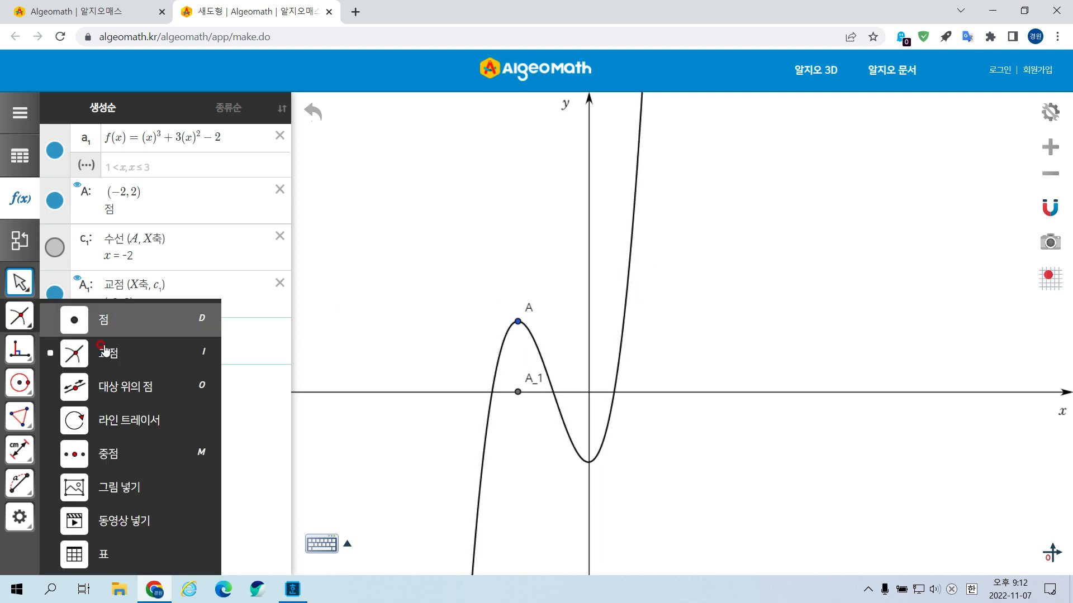
pyautogui.moveTo(21, 286)
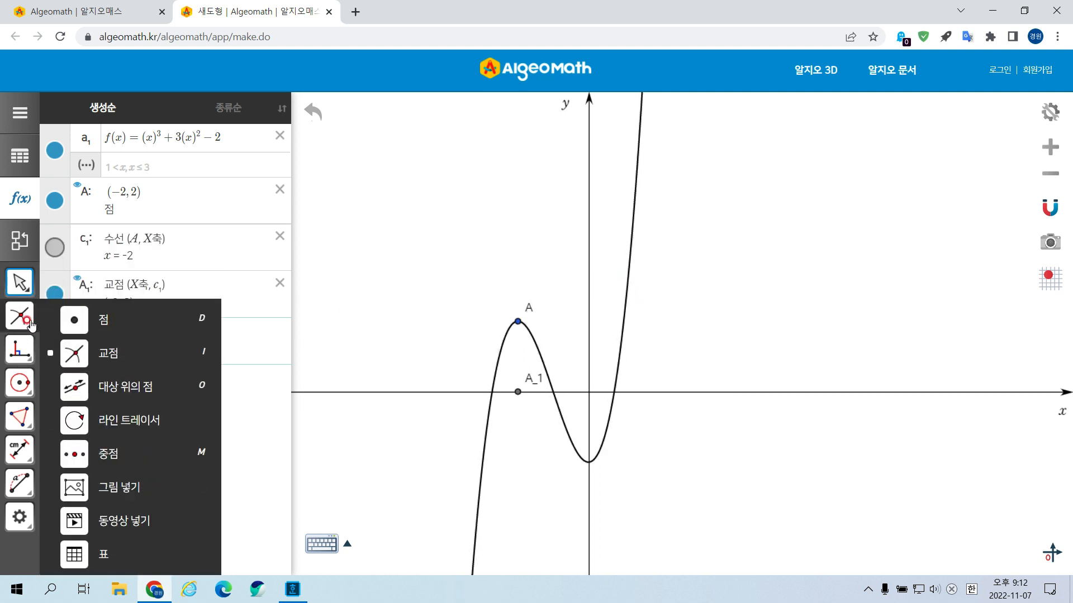
pyautogui.moveTo(24, 347)
pyautogui.press('s')
pyautogui.click(518, 322)
pyautogui.click(517, 391)
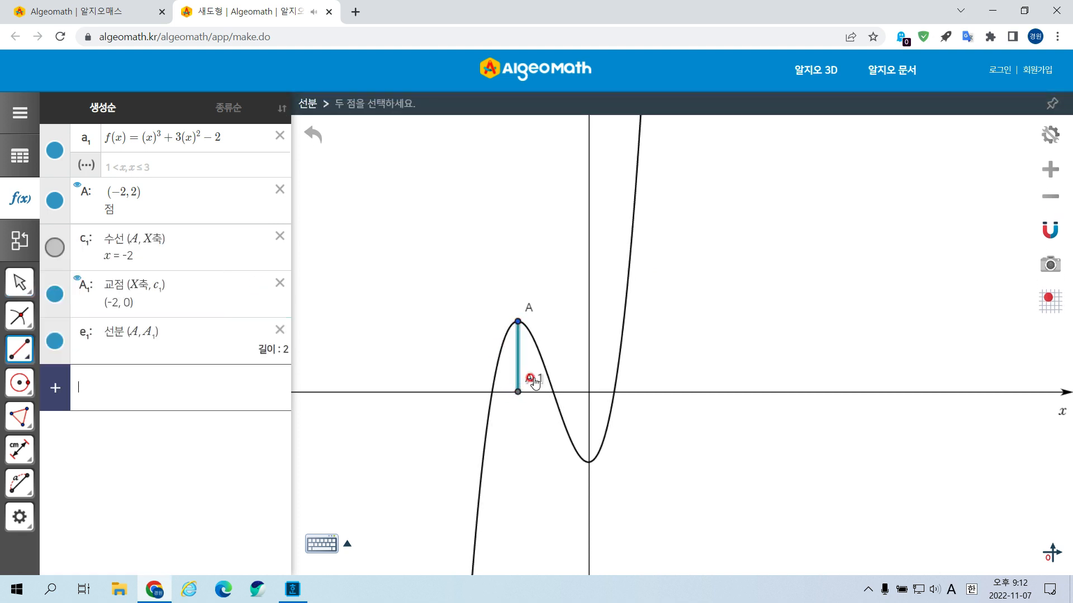
pyautogui.press('Escape')
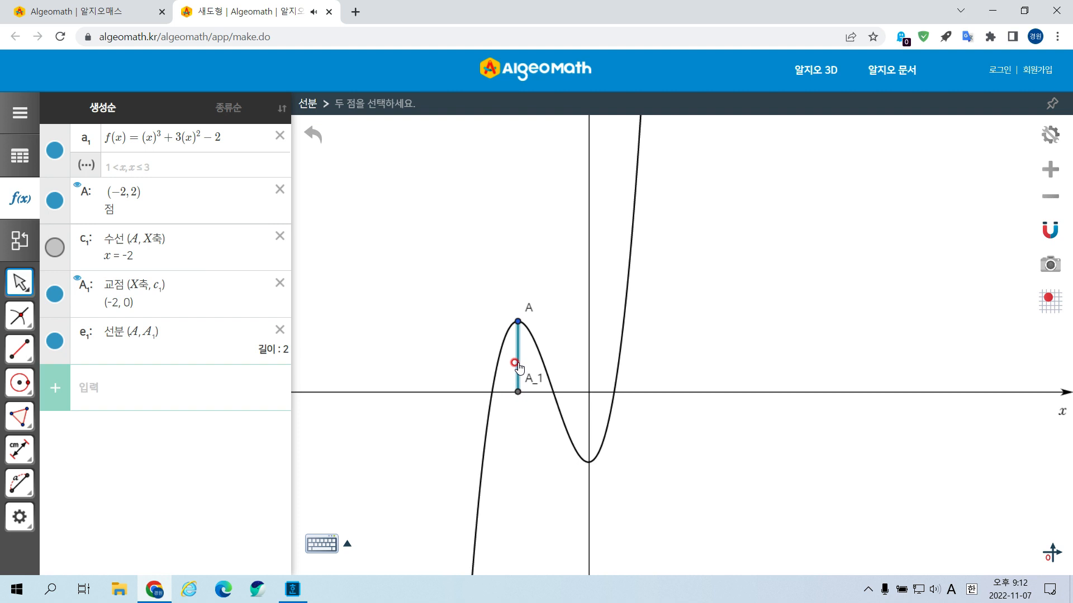
# Step: Make the segment between A and A_1 black with a dotted line style
pyautogui.click(518, 361)
pyautogui.click(457, 396)
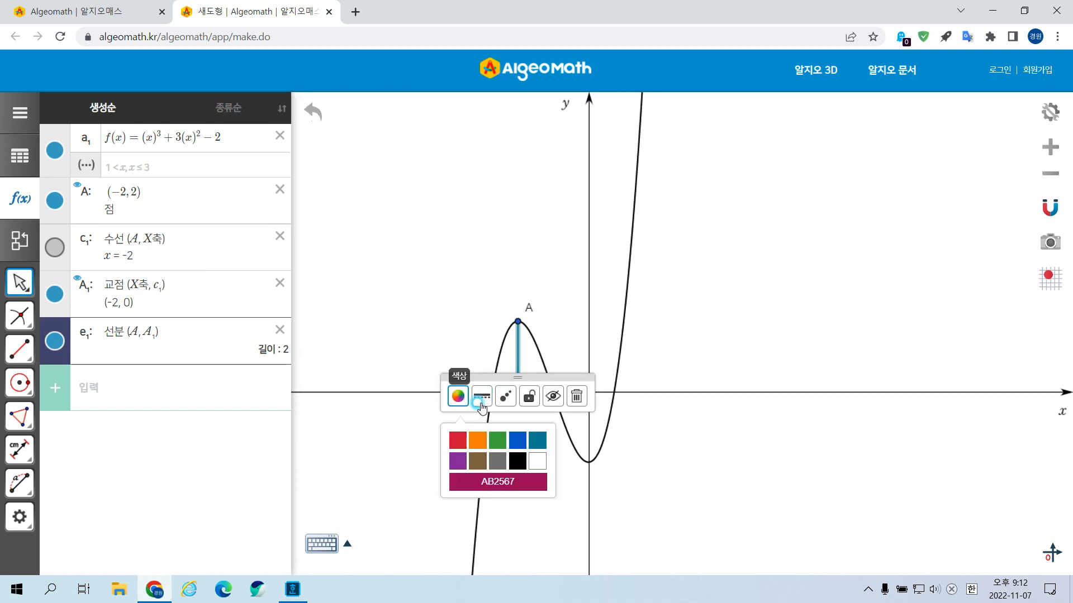
pyautogui.click(518, 460)
pyautogui.click(479, 396)
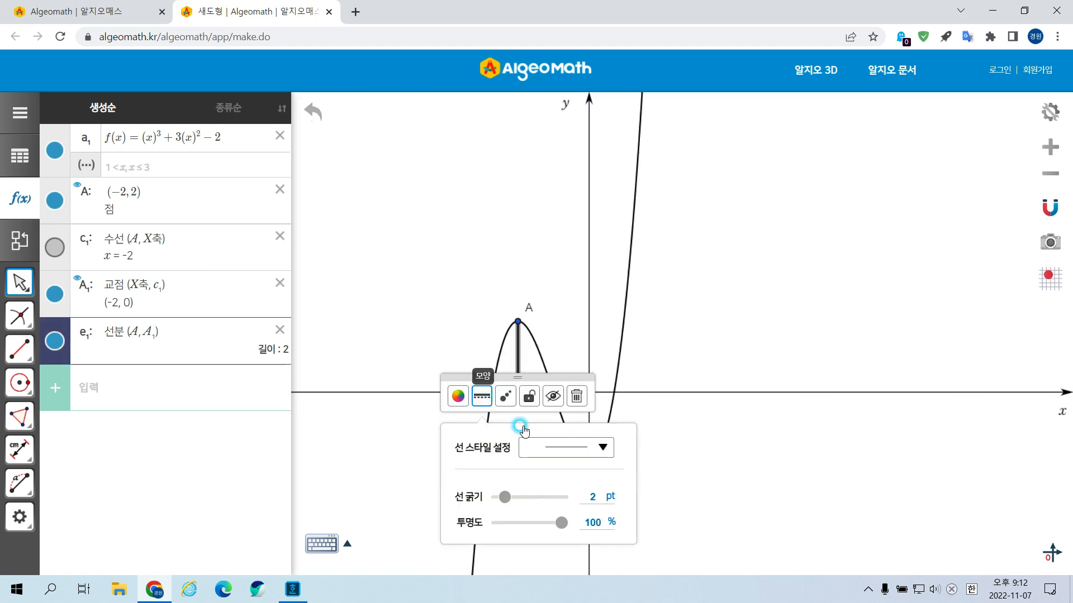
pyautogui.click(565, 444)
pyautogui.click(576, 281)
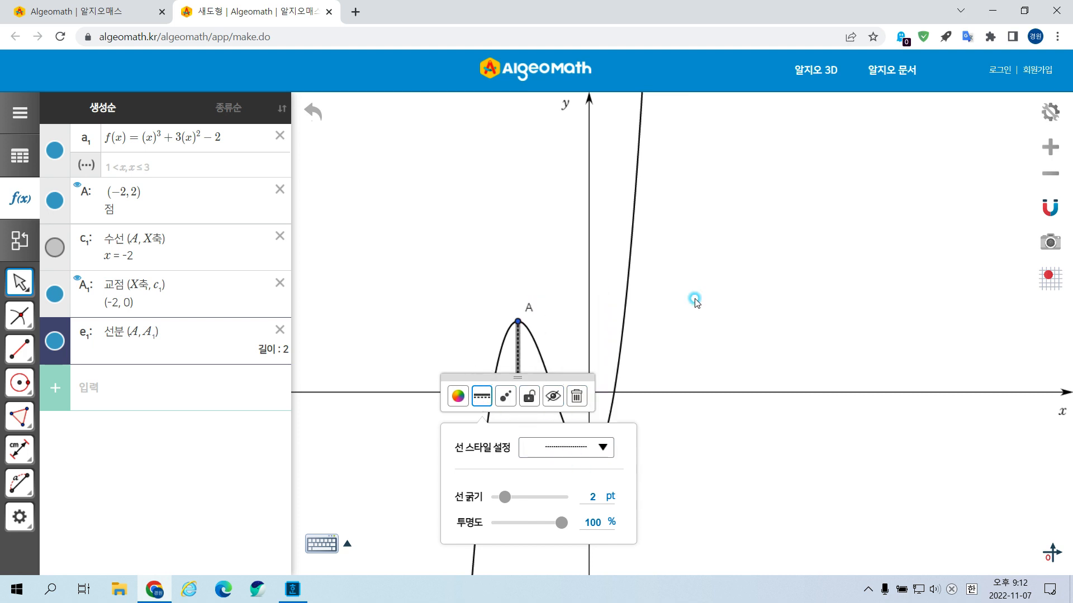
pyautogui.click(719, 313)
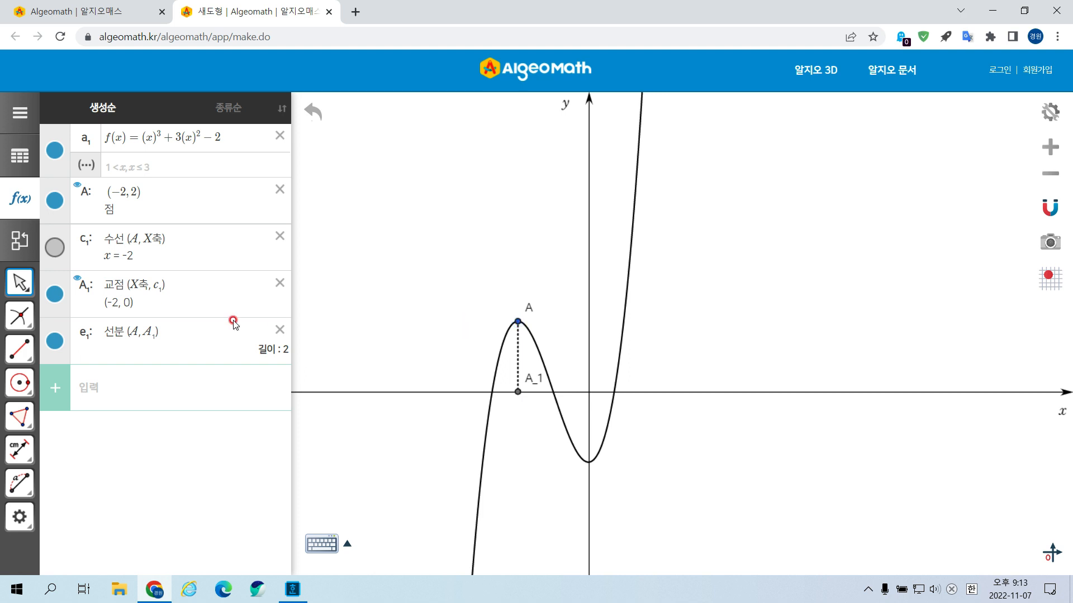
# Step: Add a point at (0,2) on the y-axis by entering its coordinates as an algebra expression
pyautogui.click(143, 382)
pyautogui.write('(0,2')
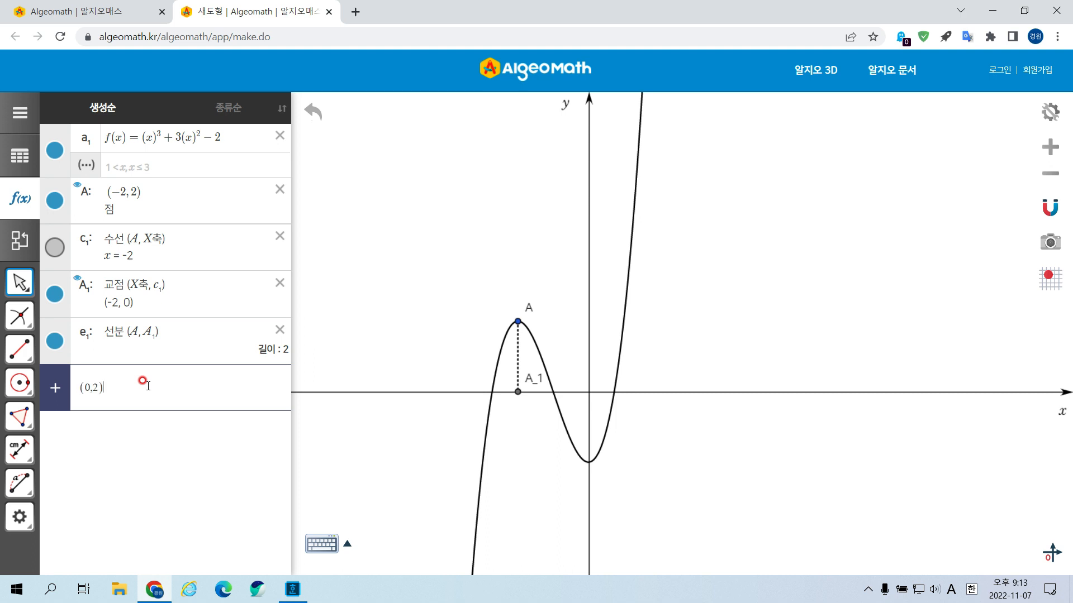
pyautogui.press('Return')
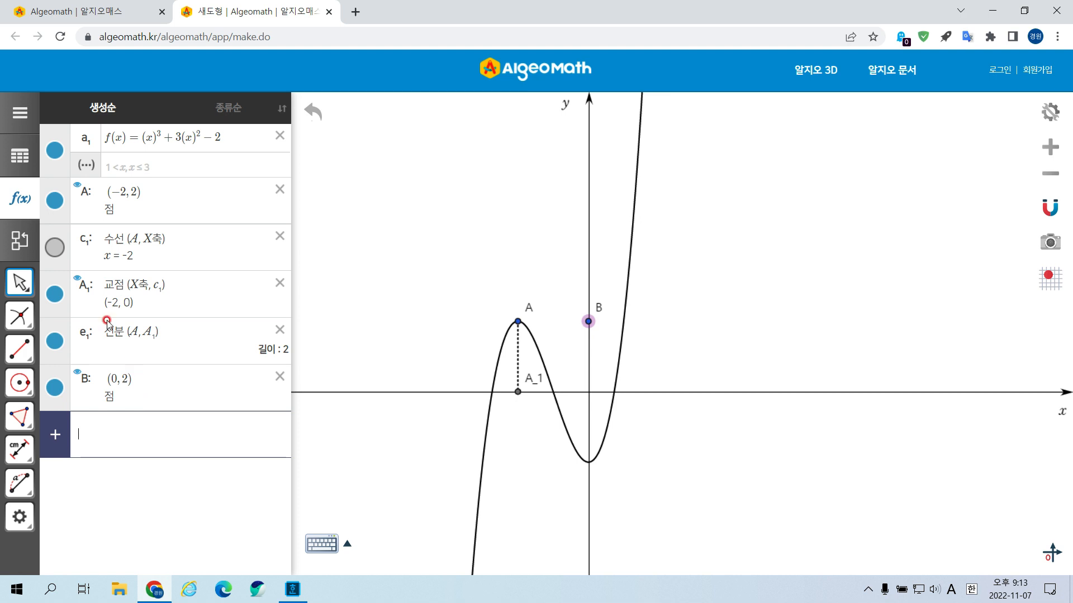
# Step: Draw a line segment (선분) between point B on the y-axis and point A
pyautogui.moveTo(20, 349)
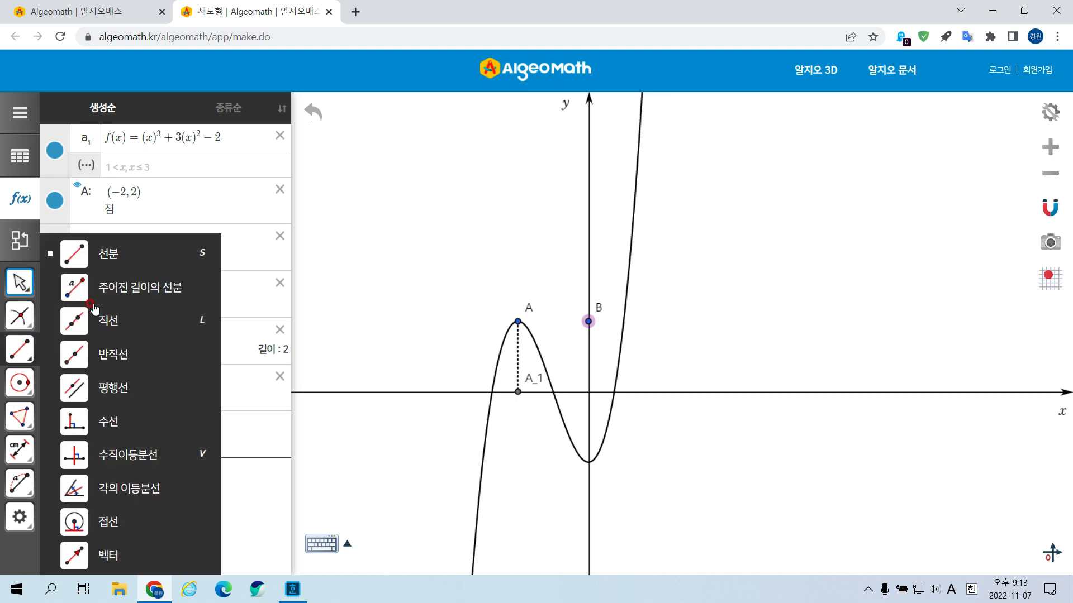
pyautogui.click(128, 261)
pyautogui.click(589, 322)
pyautogui.click(518, 321)
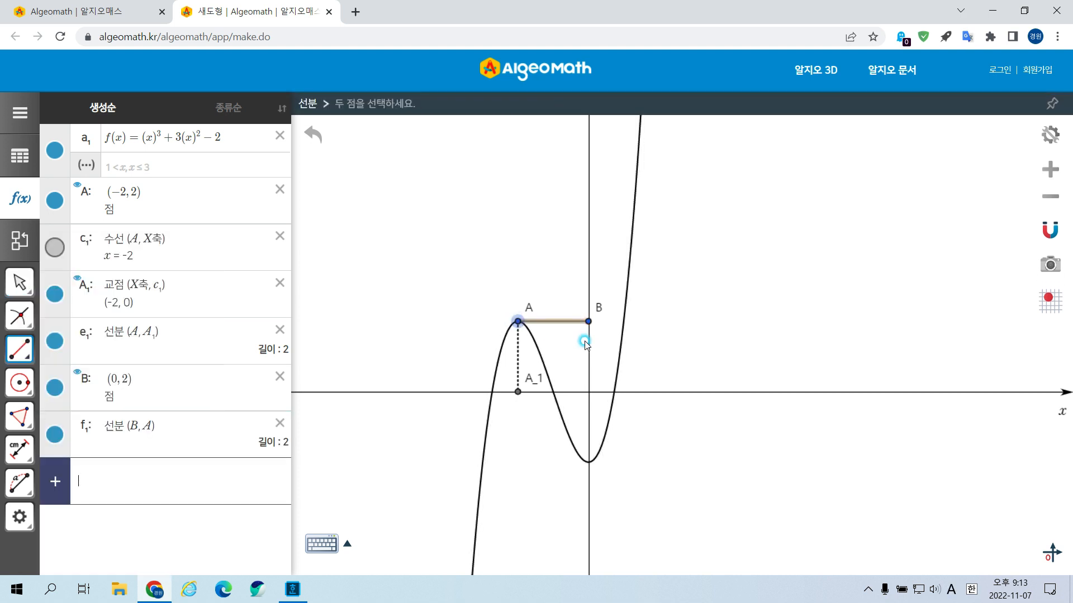
pyautogui.press('Escape')
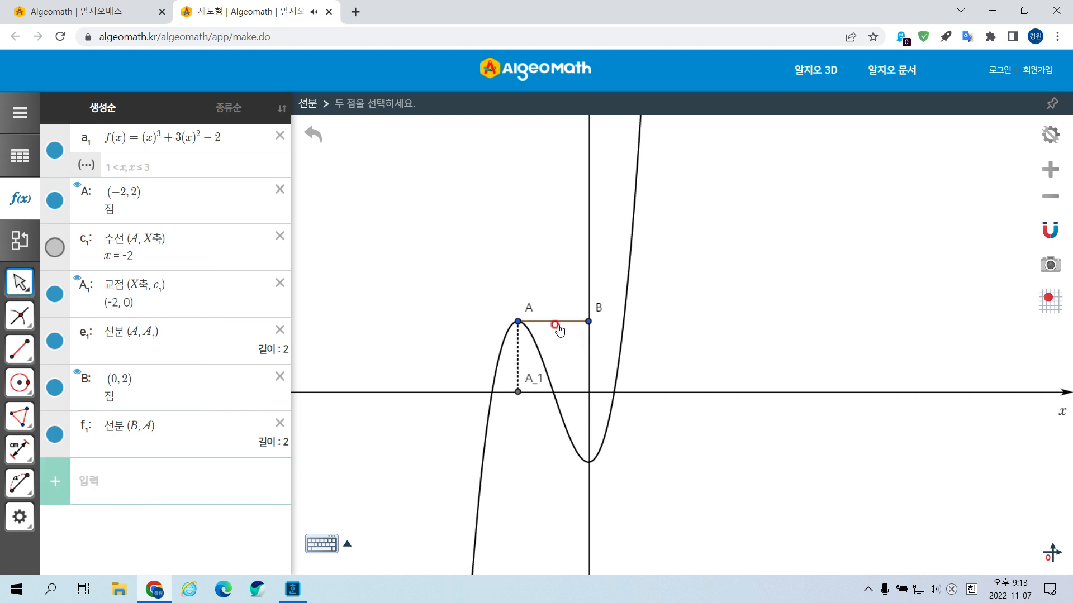
# Step: Give the segment between A and B a dotted line style and black color
pyautogui.click(556, 324)
pyautogui.click(522, 357)
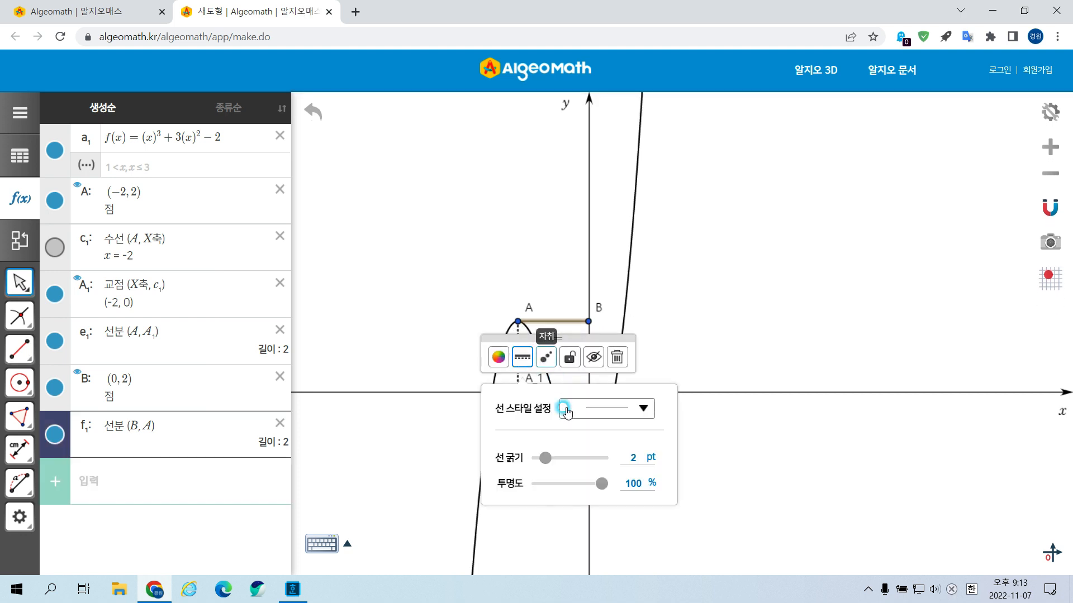
pyautogui.click(605, 412)
pyautogui.click(598, 447)
pyautogui.click(501, 360)
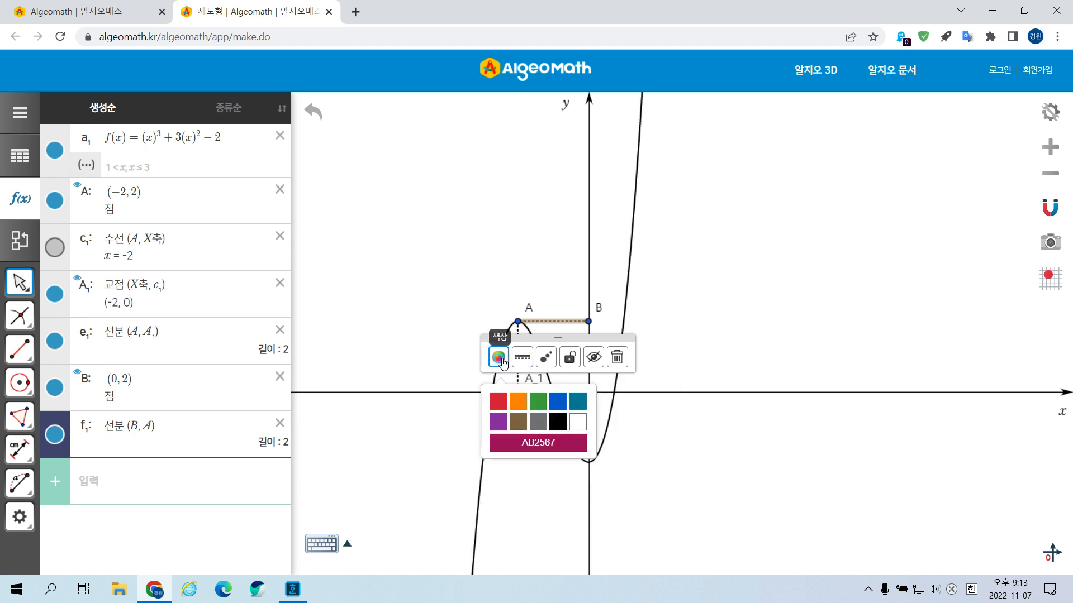
pyautogui.click(557, 422)
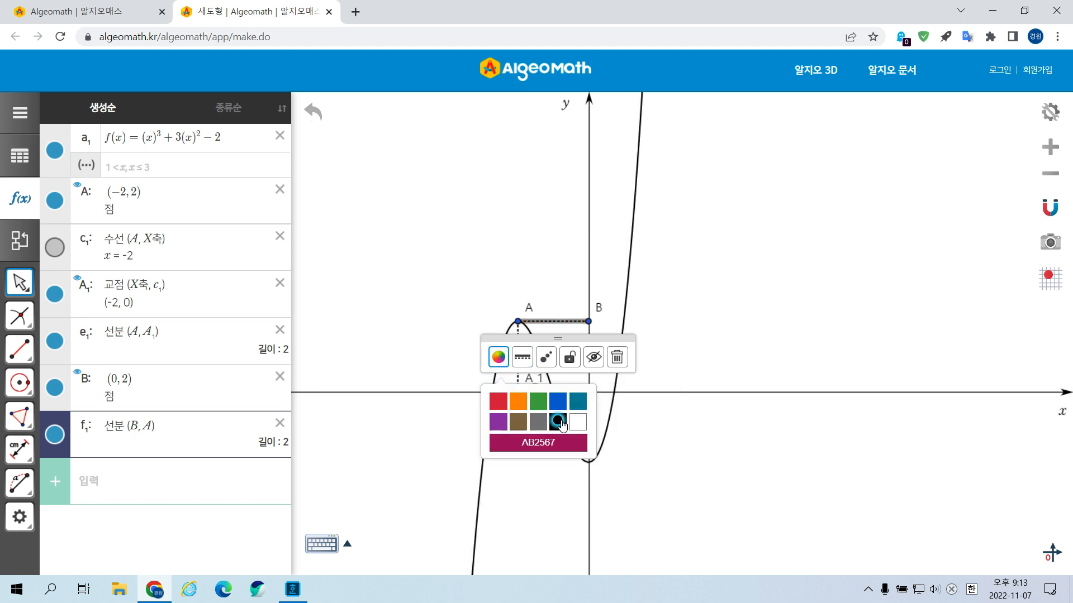
pyautogui.click(797, 327)
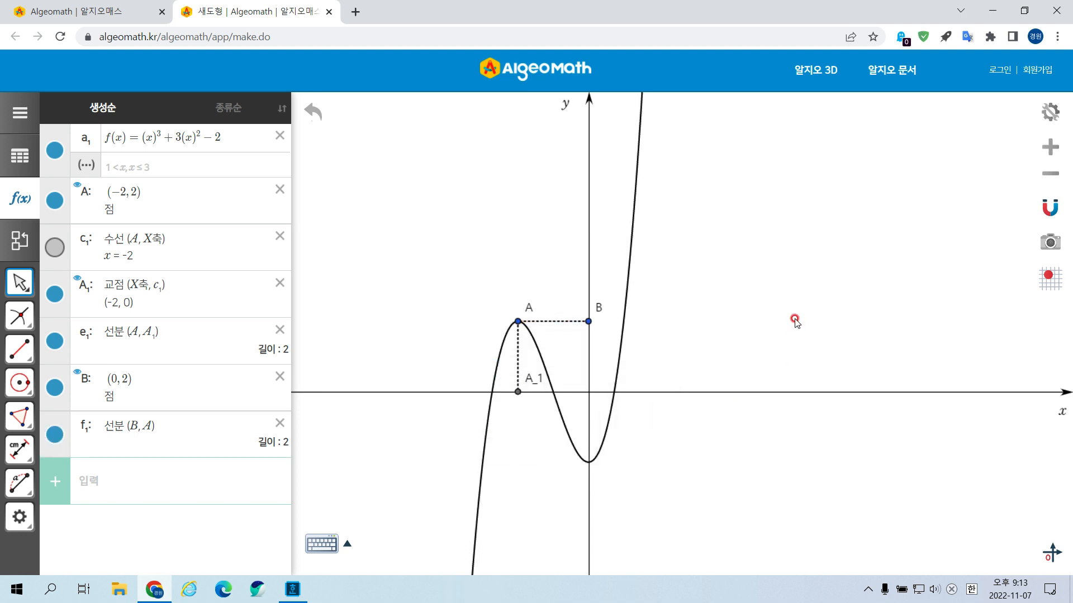
# Step: Hide points A, A_1 and B so only the dotted guide segments remain on the graph
pyautogui.scroll(1, 706, 357)
pyautogui.moveTo(709, 374); pyautogui.dragTo(774, 355)
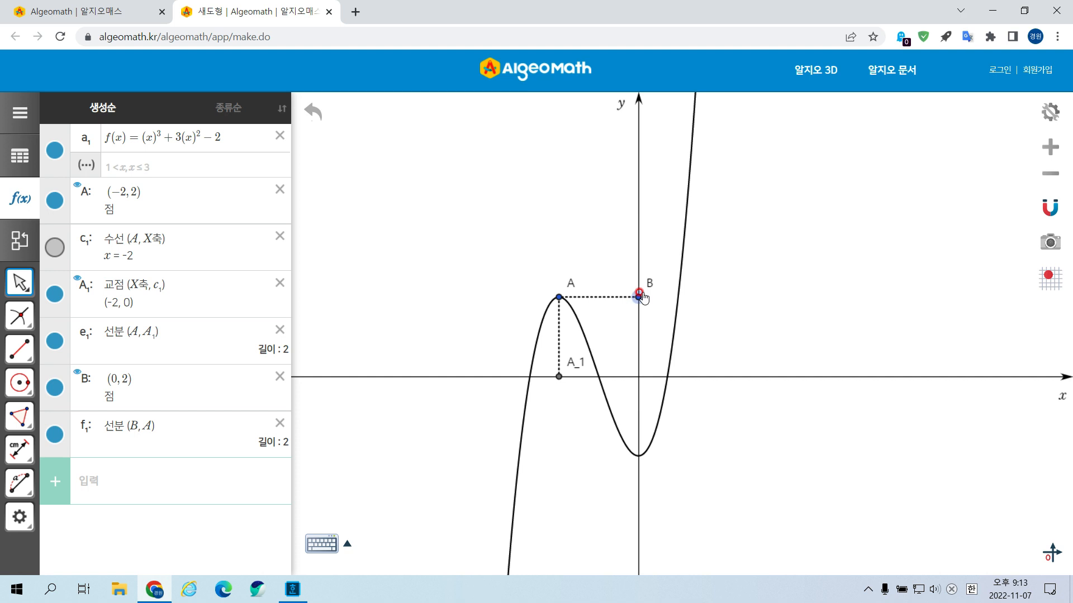
pyautogui.click(559, 300)
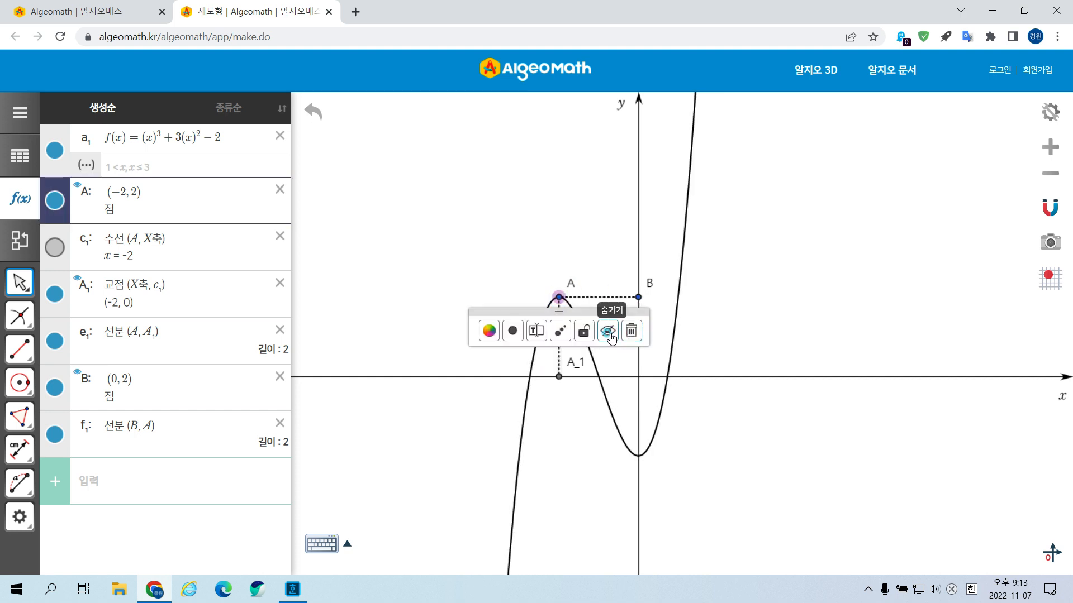
pyautogui.click(608, 332)
pyautogui.click(559, 376)
pyautogui.click(608, 404)
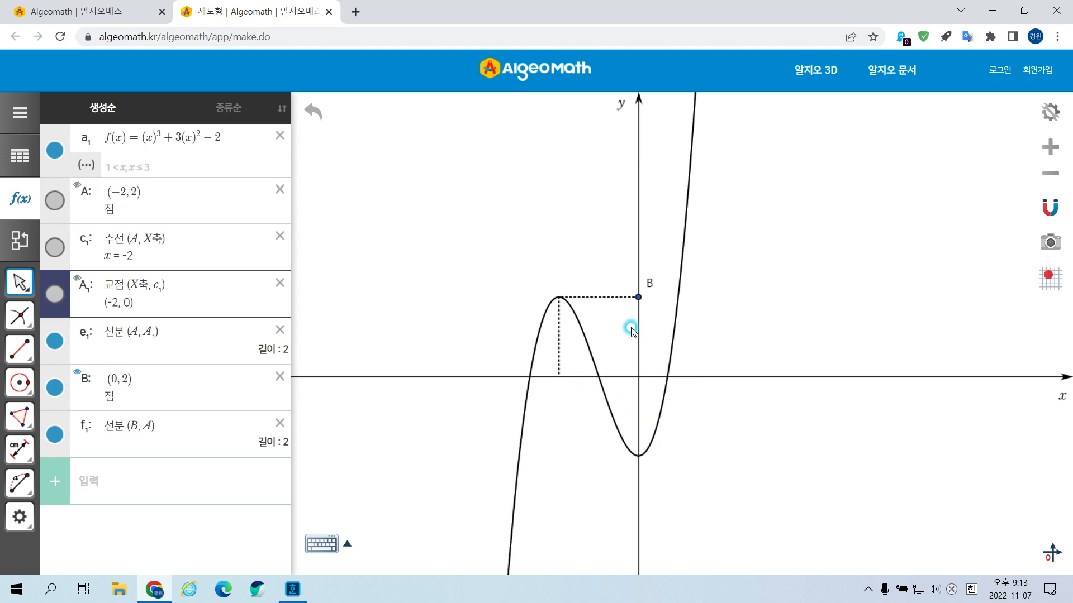
pyautogui.click(638, 297)
pyautogui.click(688, 332)
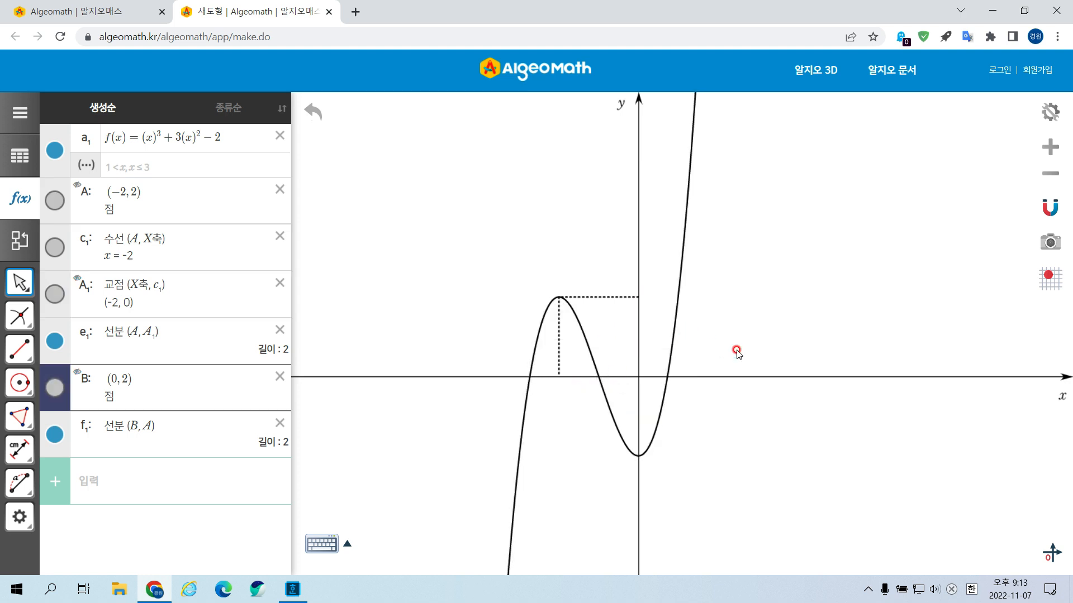
# Step: Add a text label "-2" at 30 pt and position it just below the vertical dotted segment's foot on the x-axis
pyautogui.moveTo(737, 351); pyautogui.dragTo(716, 354)
pyautogui.click(706, 356)
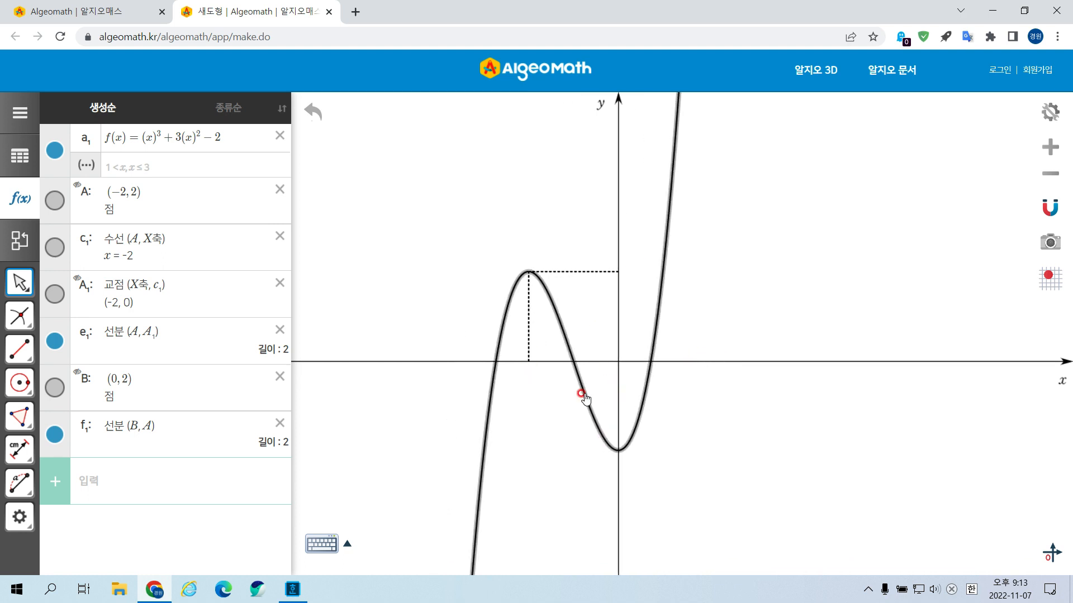
pyautogui.click(21, 318)
pyautogui.click(22, 288)
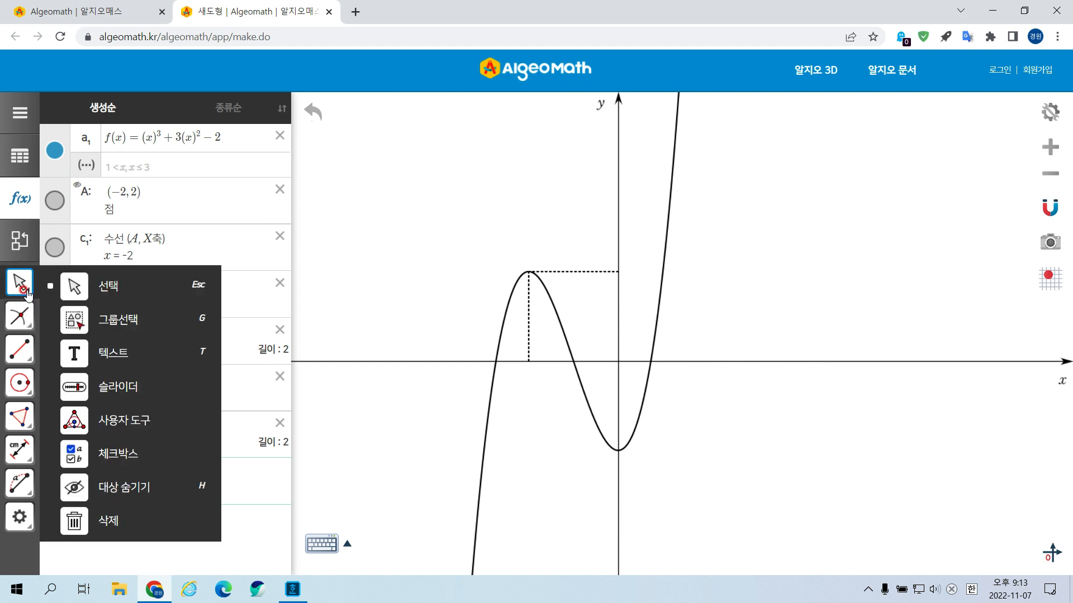
pyautogui.click(125, 359)
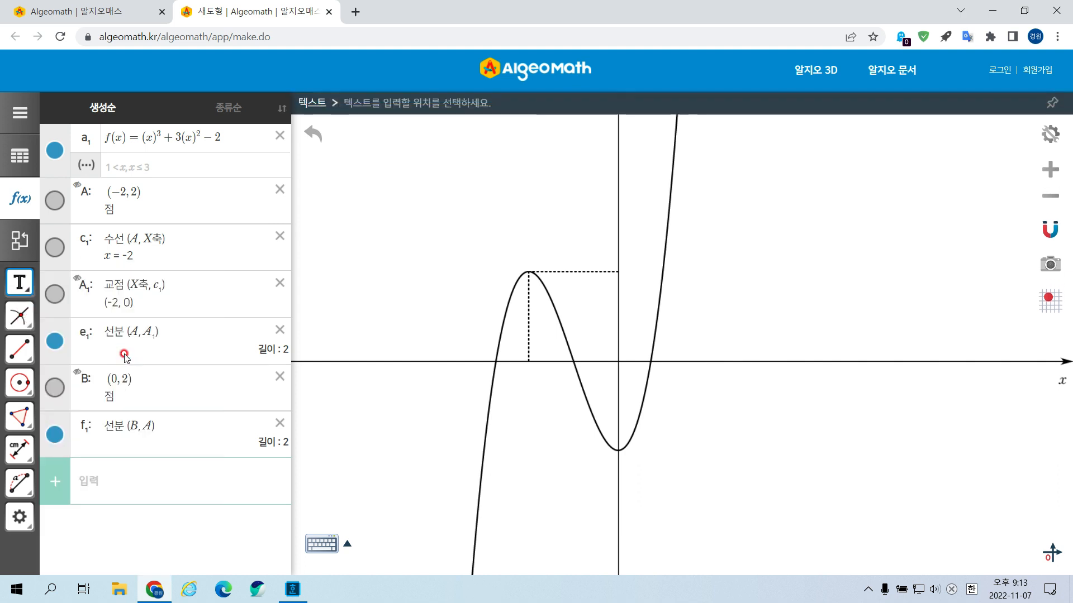
pyautogui.click(18, 289)
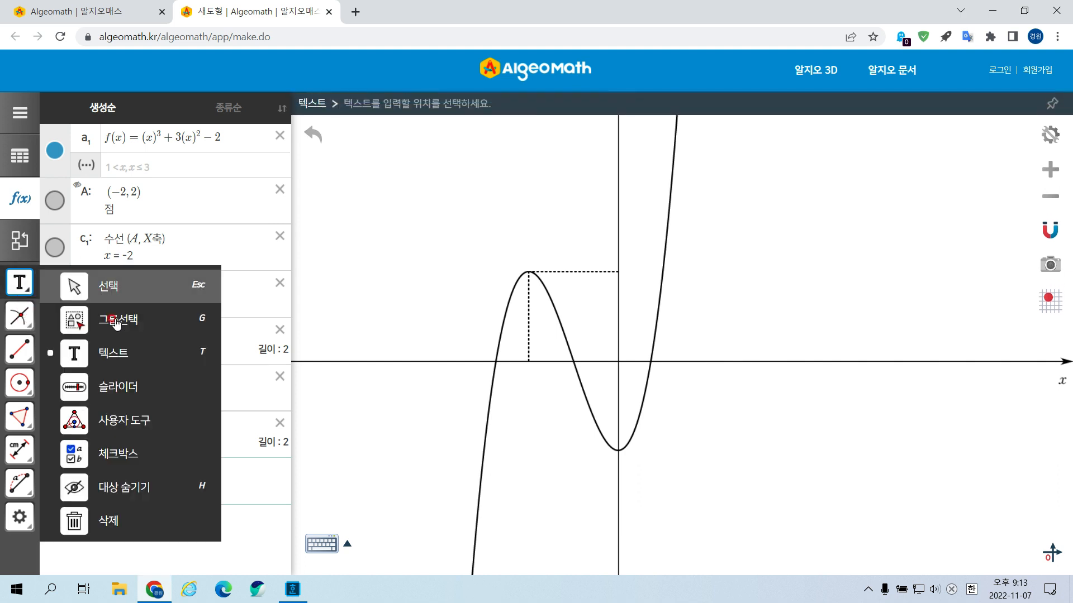
pyautogui.click(109, 358)
pyautogui.click(531, 387)
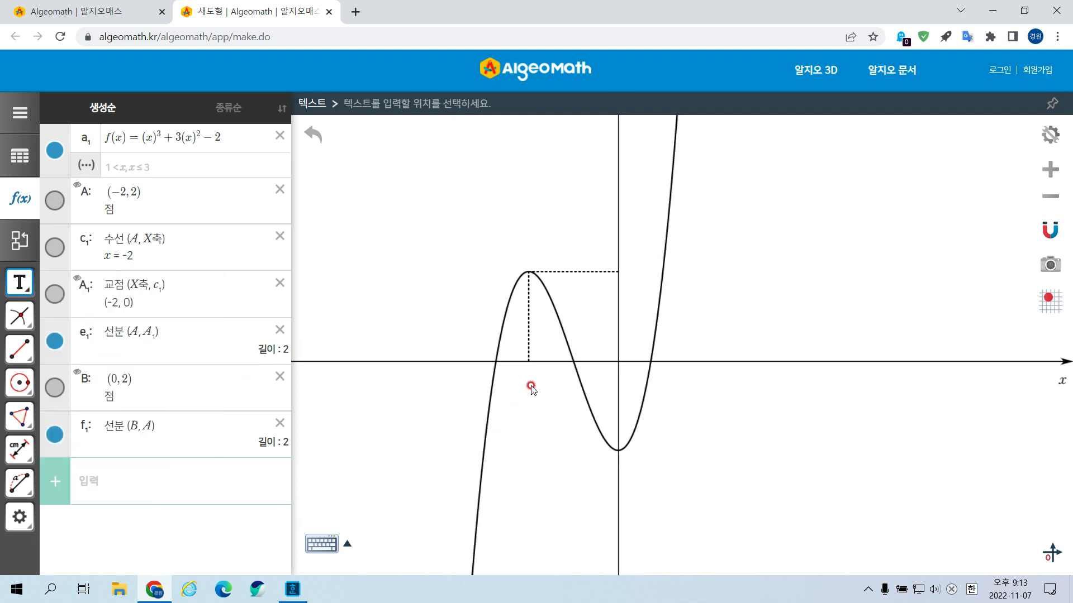
pyautogui.click(474, 418)
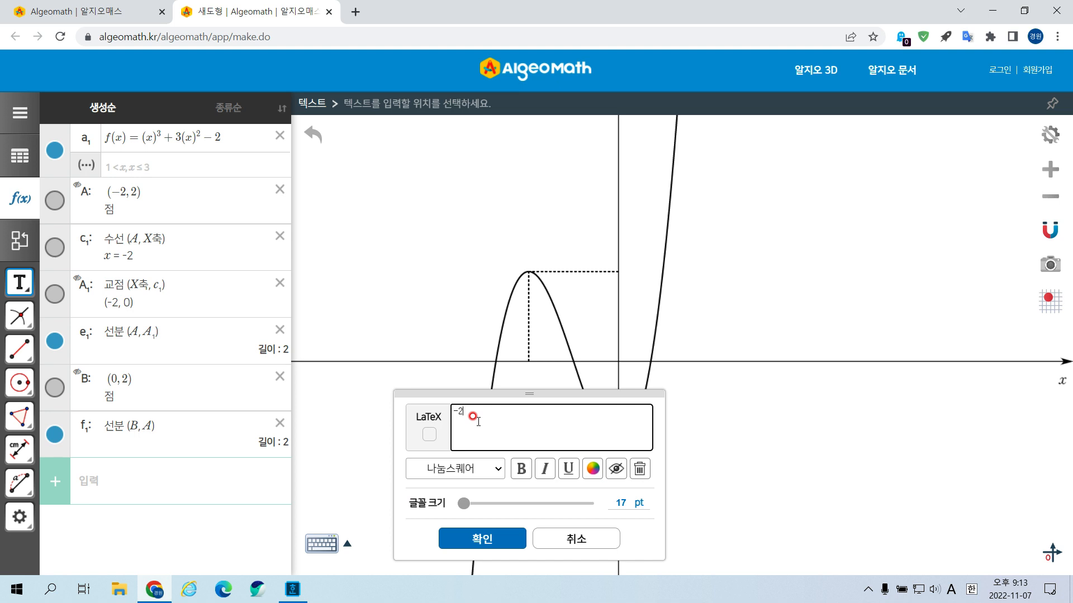
pyautogui.moveTo(478, 503); pyautogui.dragTo(483, 504)
pyautogui.click(489, 540)
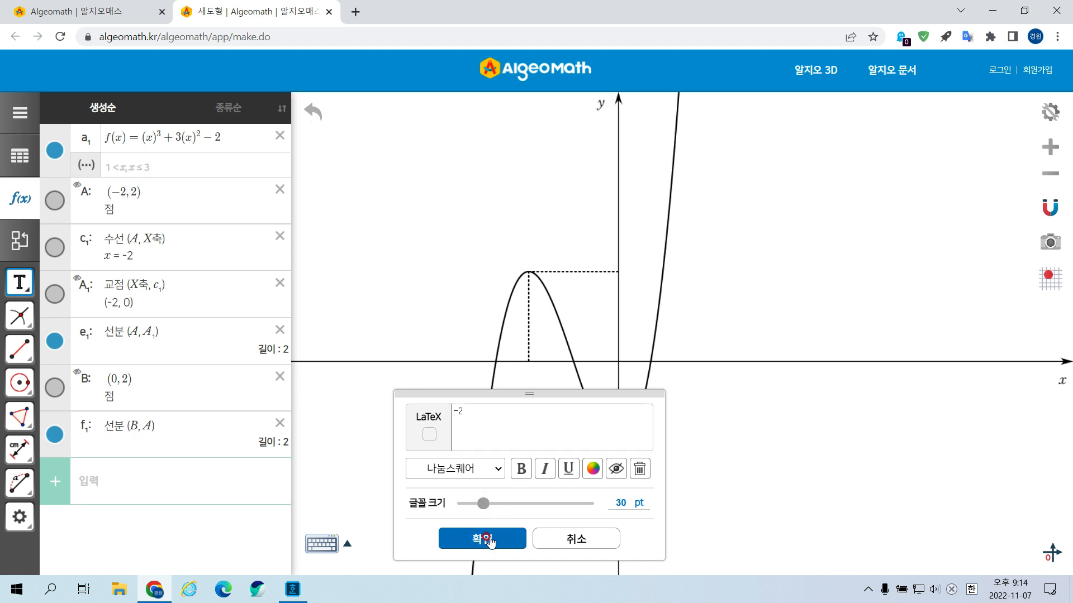
pyautogui.click(505, 382)
pyautogui.moveTo(506, 383); pyautogui.dragTo(531, 379)
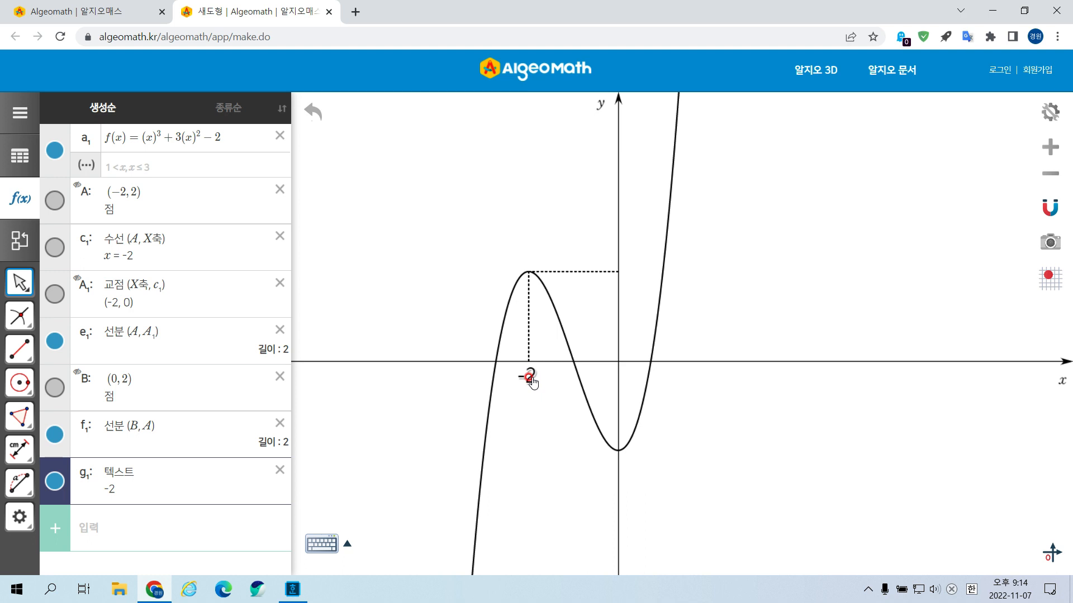
# Step: Set the "-2" label's font to 돋움, turn on LaTeX for it, and recenter it under the dotted segment
pyautogui.click(531, 380)
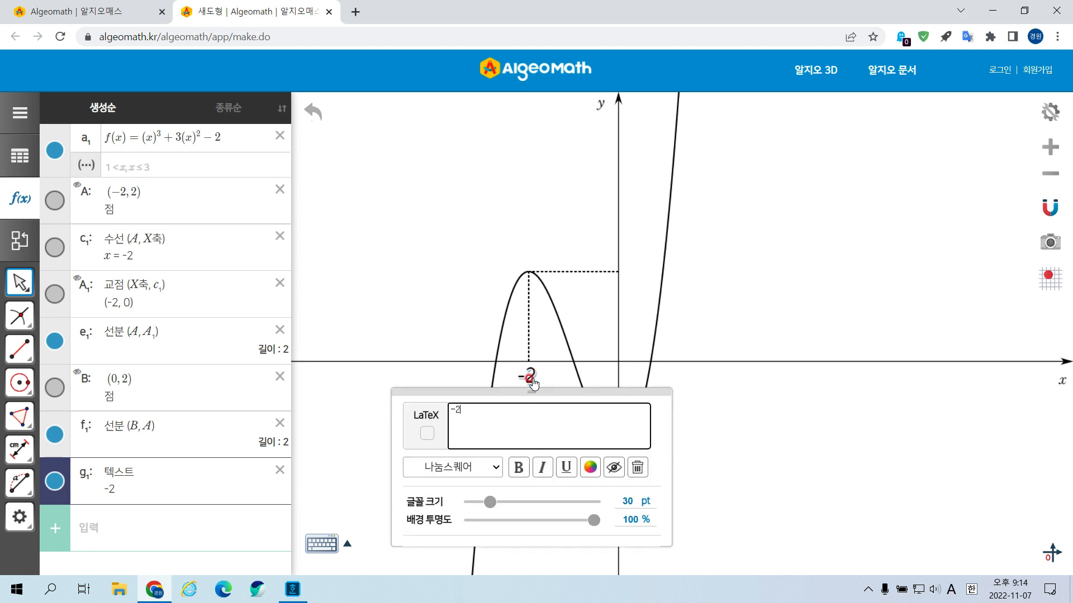
pyautogui.click(480, 467)
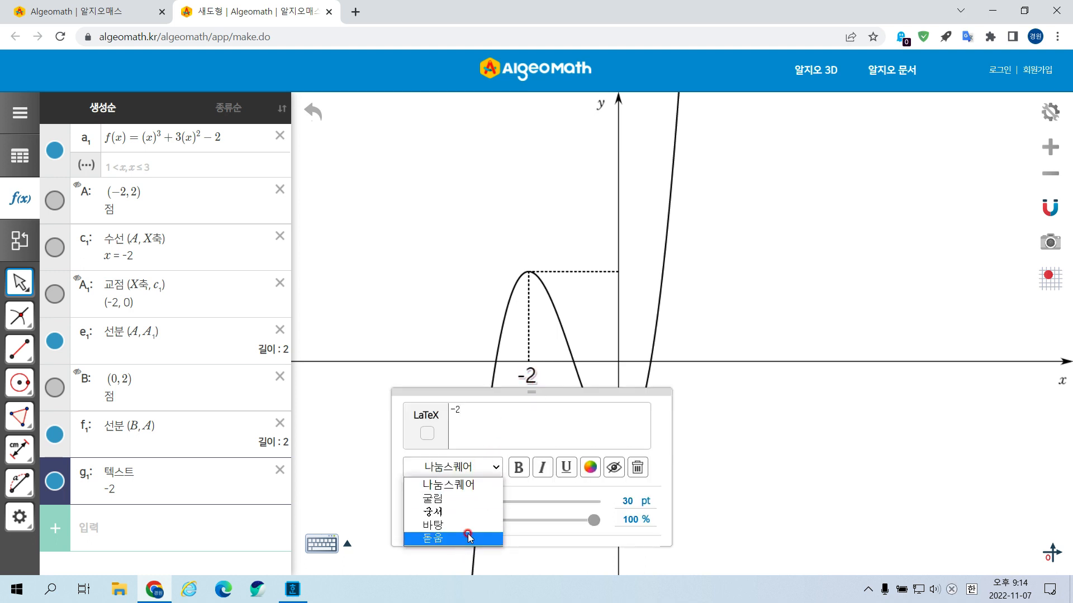
pyautogui.click(467, 537)
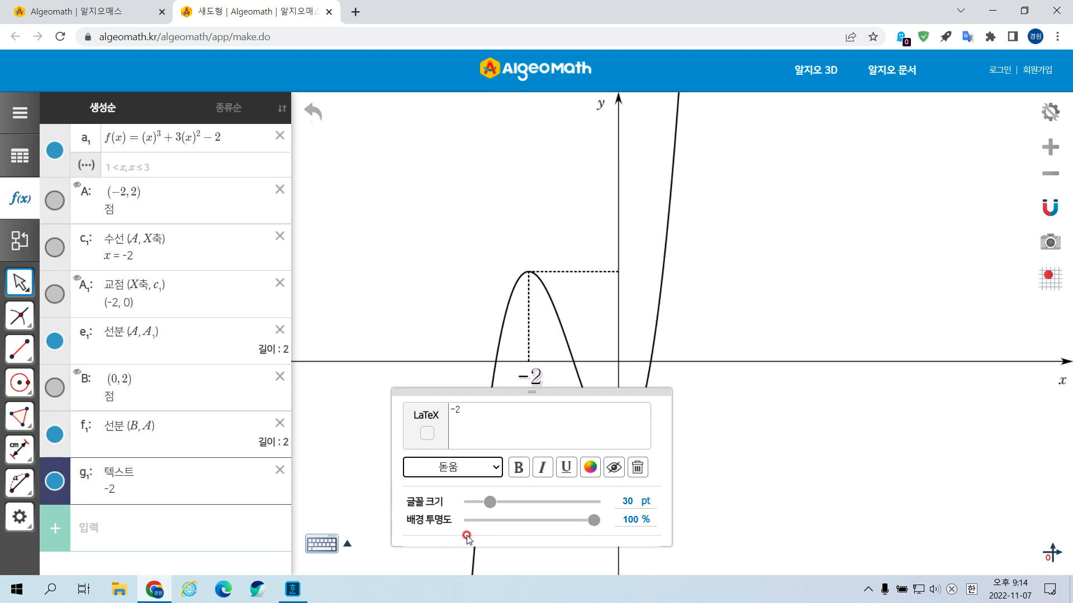
pyautogui.click(427, 436)
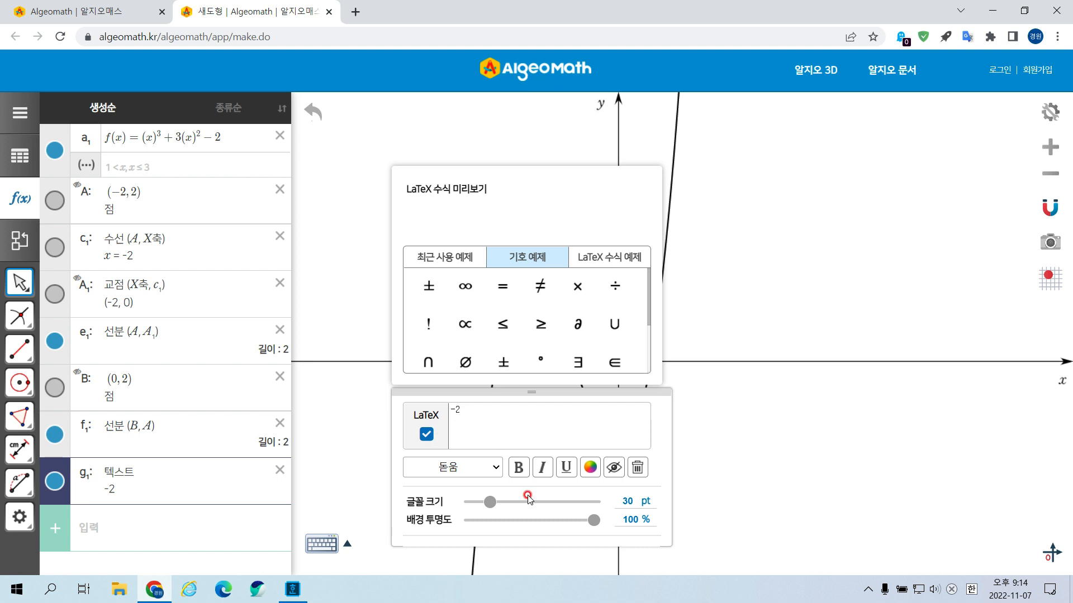
pyautogui.click(689, 401)
pyautogui.moveTo(535, 380); pyautogui.dragTo(529, 379)
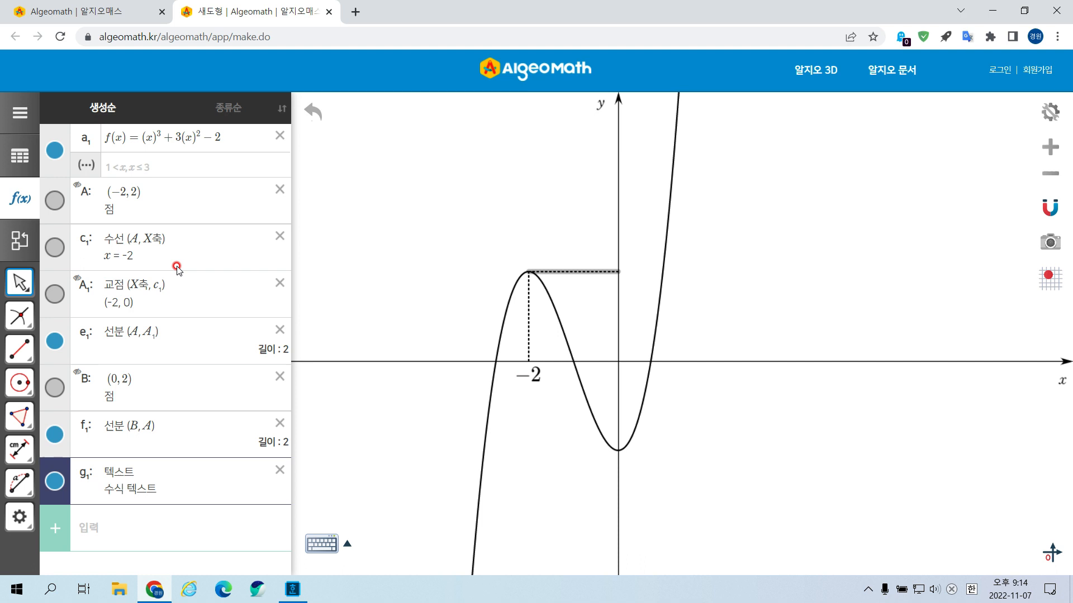
# Step: Add a LaTeX text label "2" and place it just beside the horizontal dotted segment's end on the y-axis
pyautogui.moveTo(23, 285)
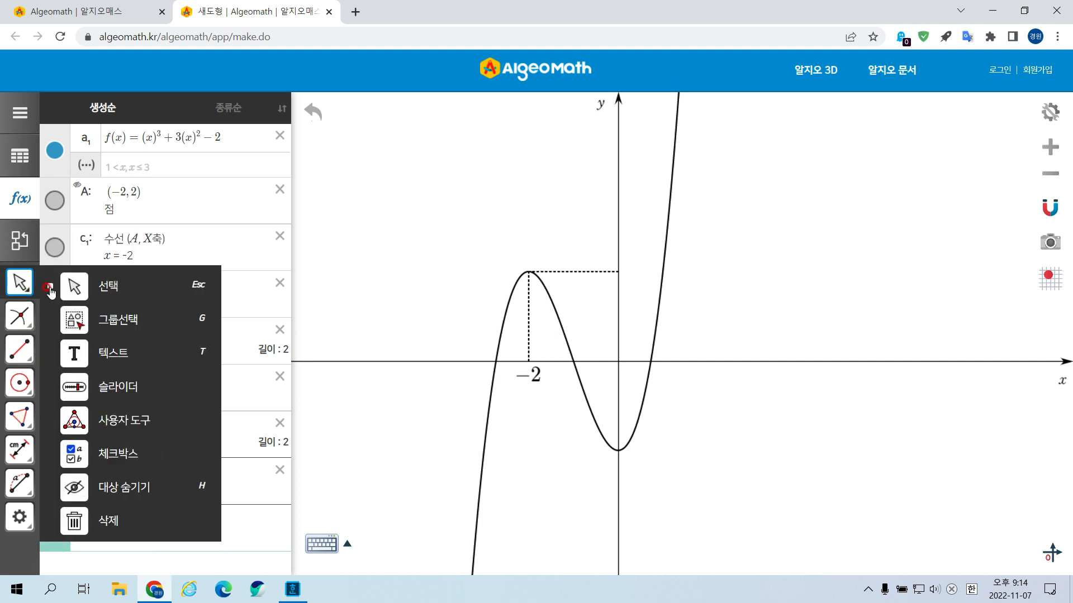
pyautogui.click(131, 351)
pyautogui.click(634, 278)
pyautogui.click(533, 334)
pyautogui.click(579, 323)
pyautogui.write('2')
pyautogui.click(595, 401)
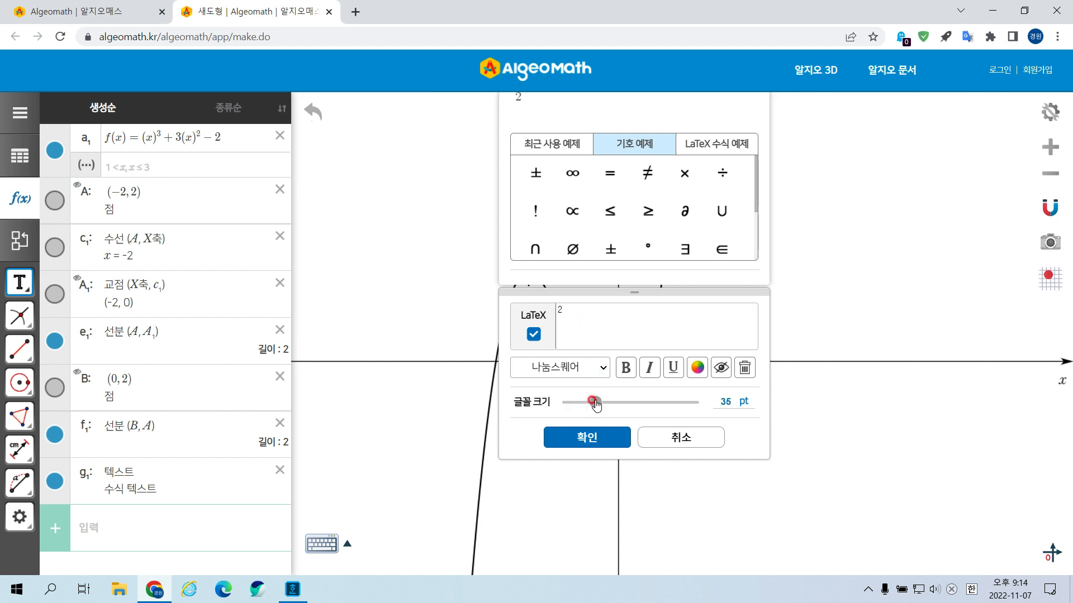
pyautogui.click(615, 438)
pyautogui.press('Escape')
pyautogui.moveTo(634, 276); pyautogui.dragTo(628, 271)
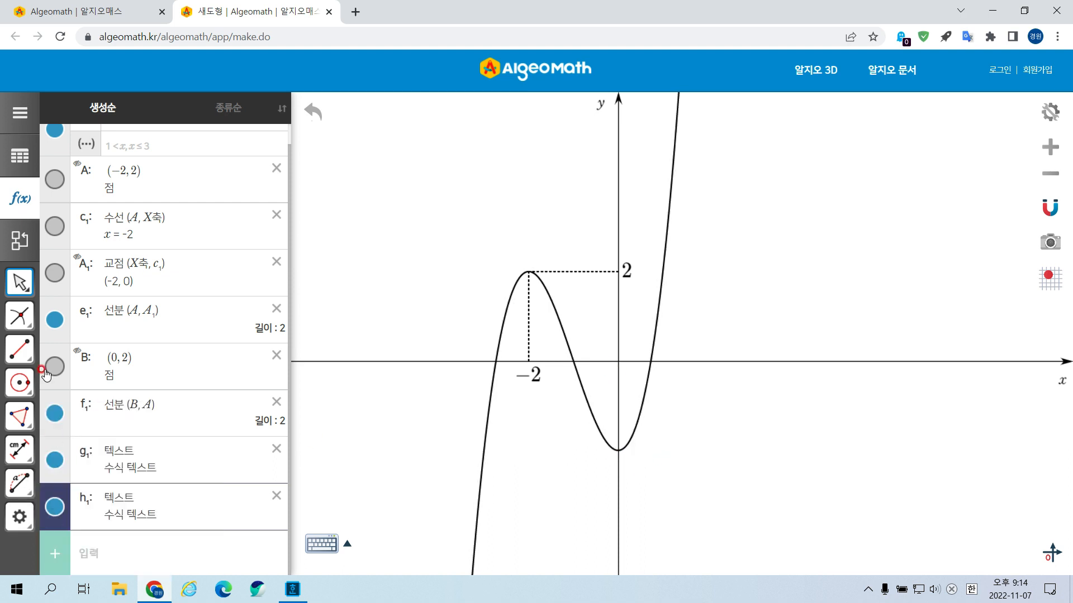
# Step: Add a LaTeX text label "-2" and place it beside the y-axis just below the curve's local minimum
pyautogui.moveTo(20, 284)
pyautogui.click(146, 360)
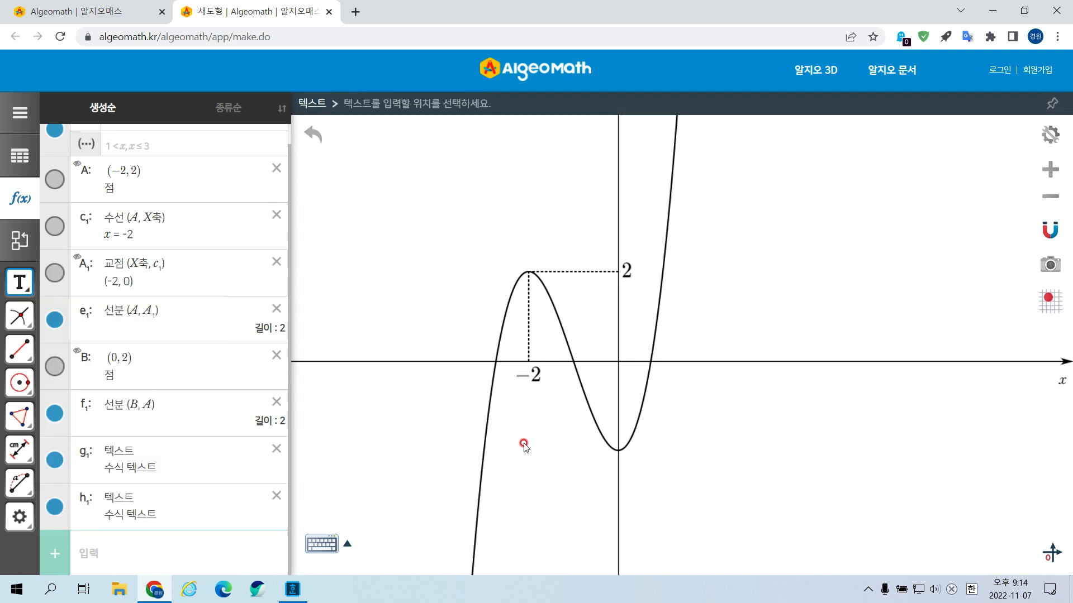
pyautogui.click(586, 470)
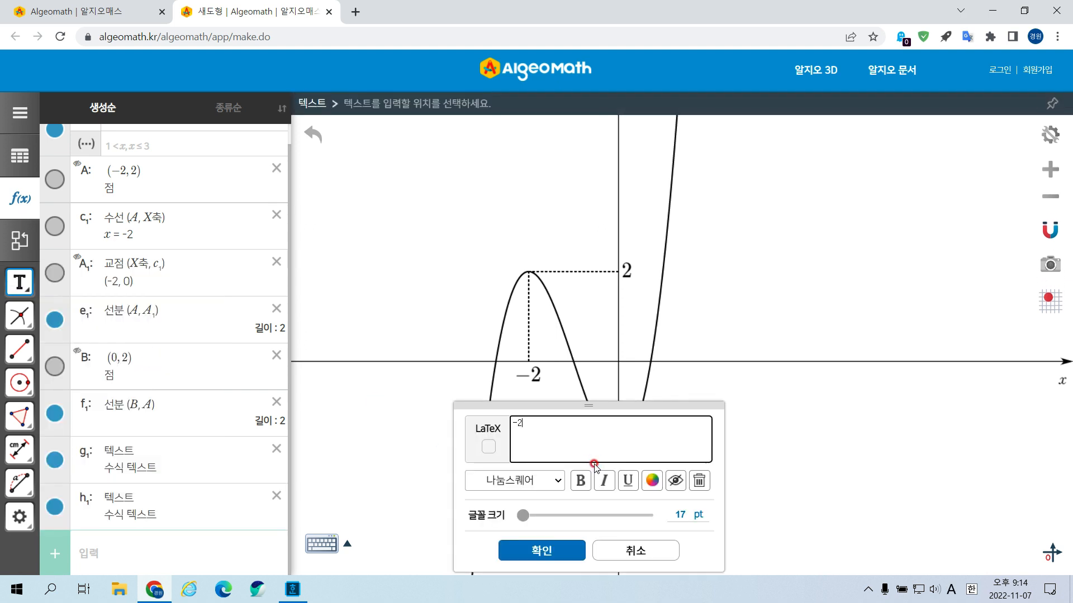
pyautogui.click(489, 447)
pyautogui.moveTo(560, 522); pyautogui.dragTo(546, 519)
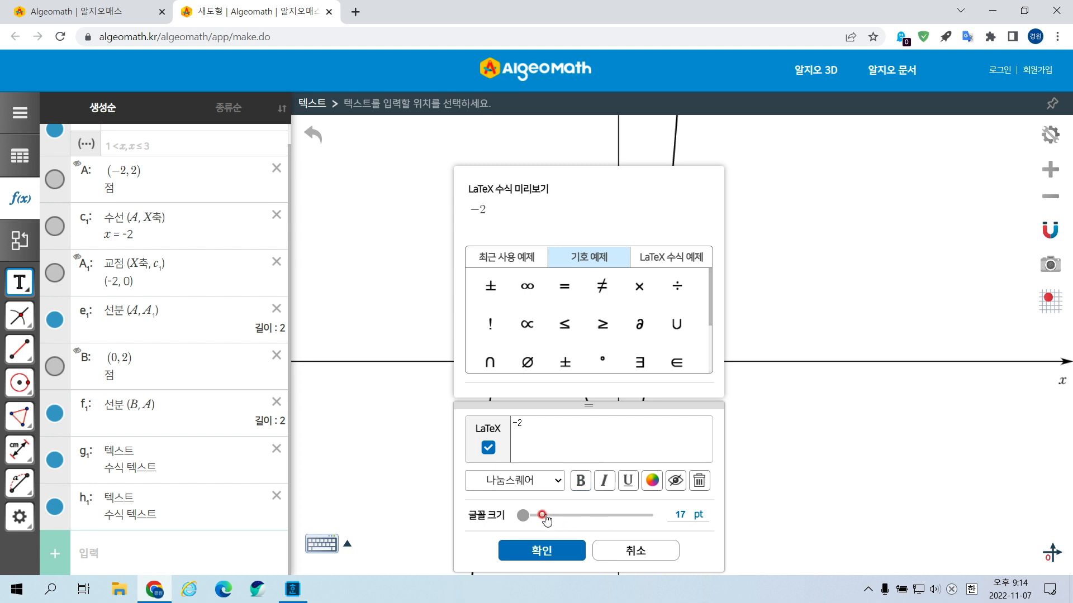
pyautogui.click(571, 547)
pyautogui.moveTo(613, 468); pyautogui.dragTo(614, 477)
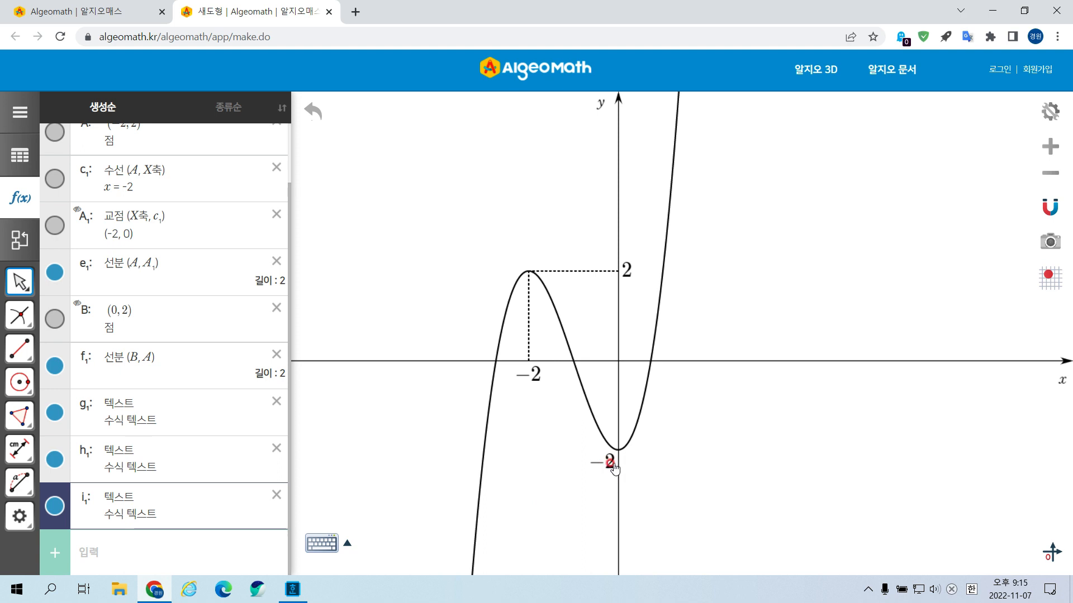
# Step: Add a LaTeX text label "O" at 30 pt just below and beside the origin
pyautogui.press('t')
pyautogui.click(609, 374)
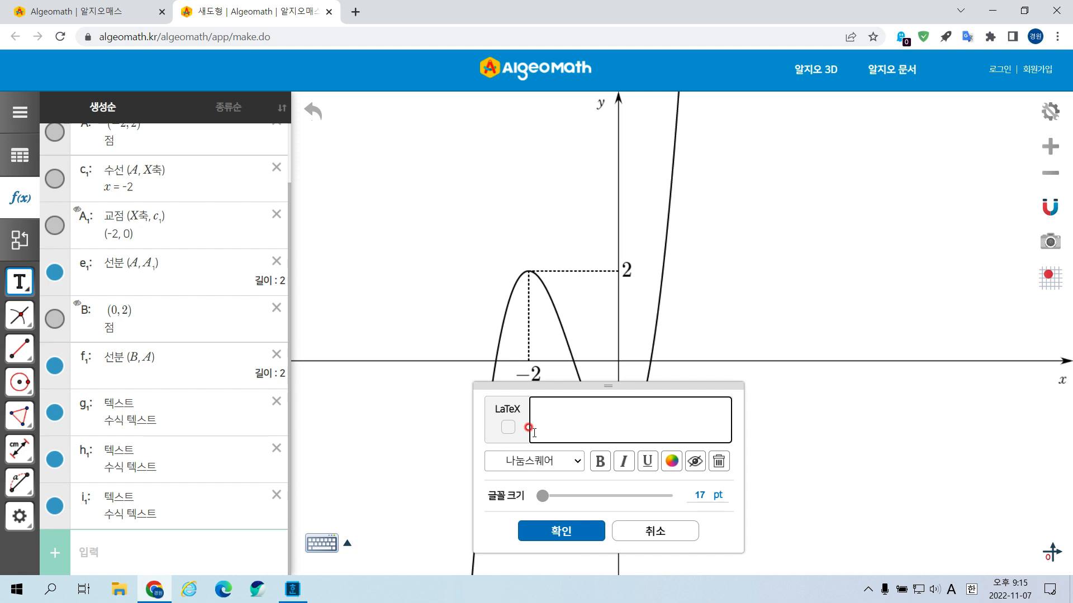
pyautogui.click(508, 429)
pyautogui.click(545, 408)
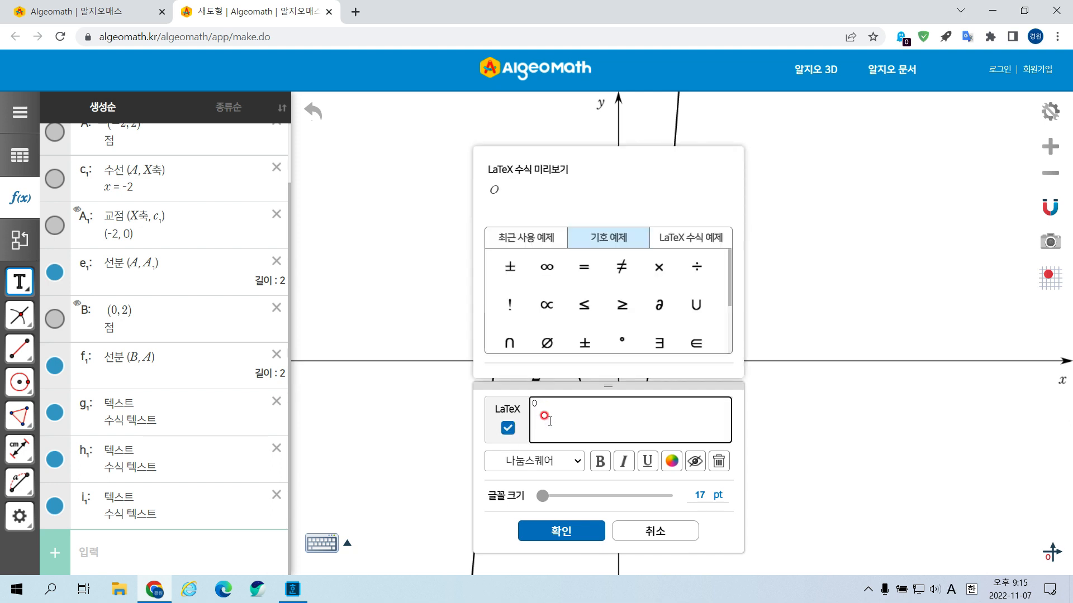
pyautogui.moveTo(550, 496); pyautogui.dragTo(567, 497)
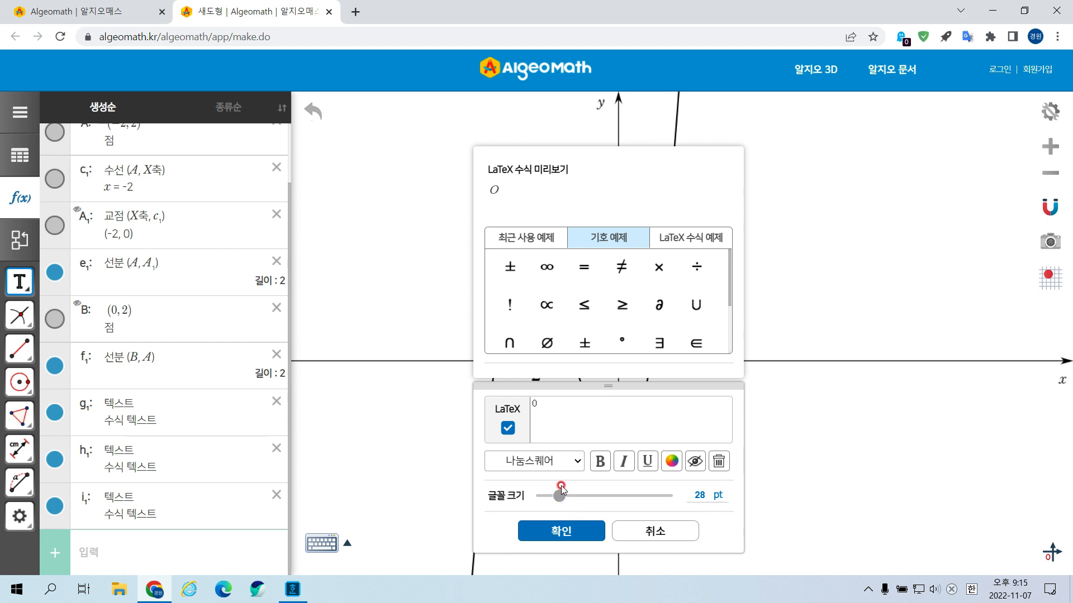
pyautogui.click(565, 532)
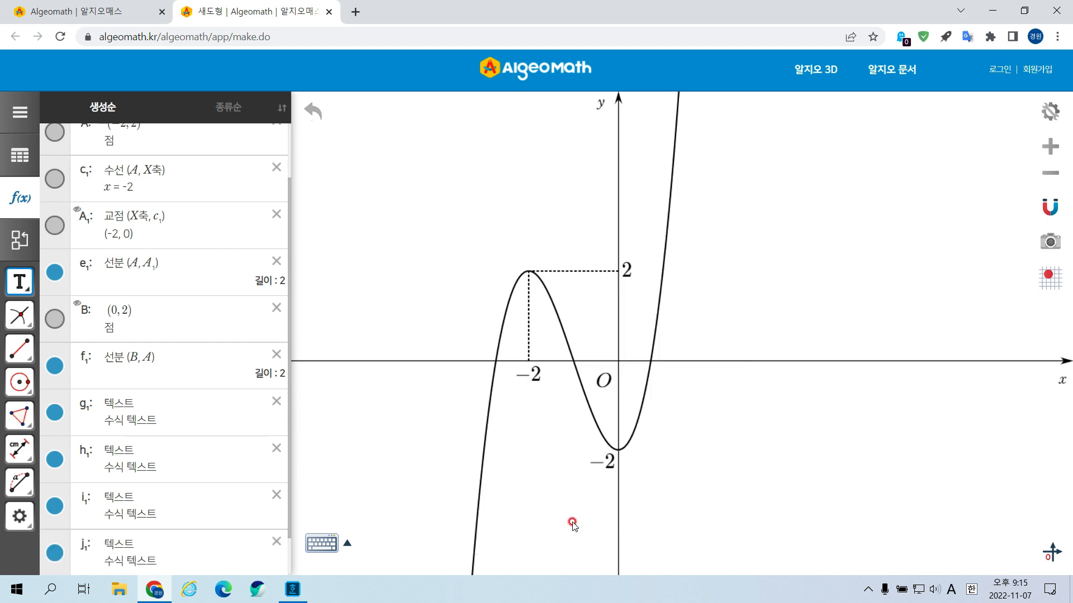
pyautogui.press('Escape')
# Step: Set the "O" label's font to 돋움, turn off LaTeX for it, and move it closer to the origin
pyautogui.doubleClick(604, 382)
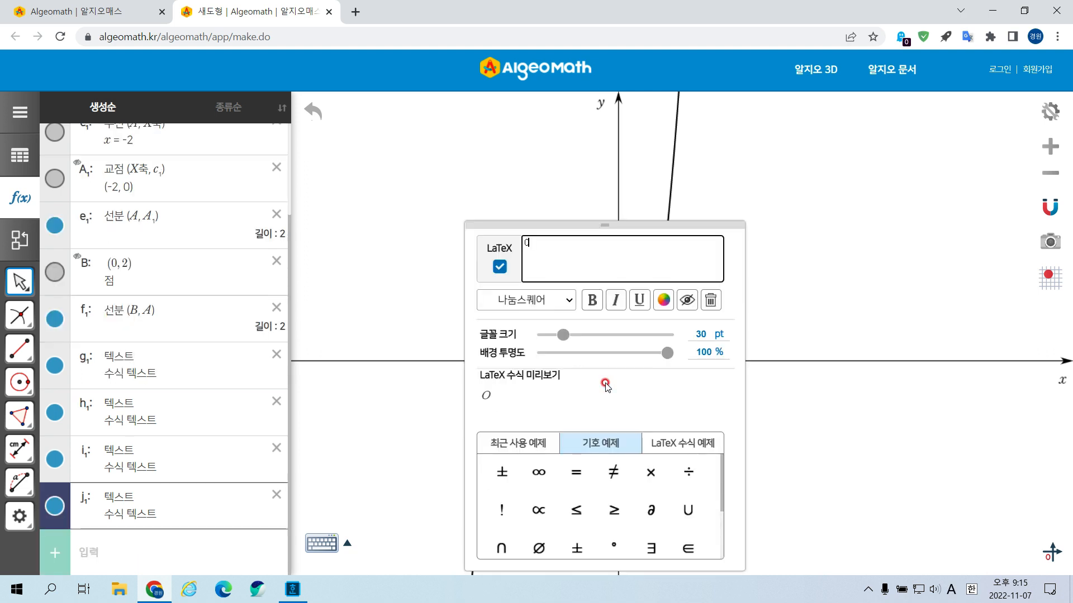
pyautogui.click(522, 301)
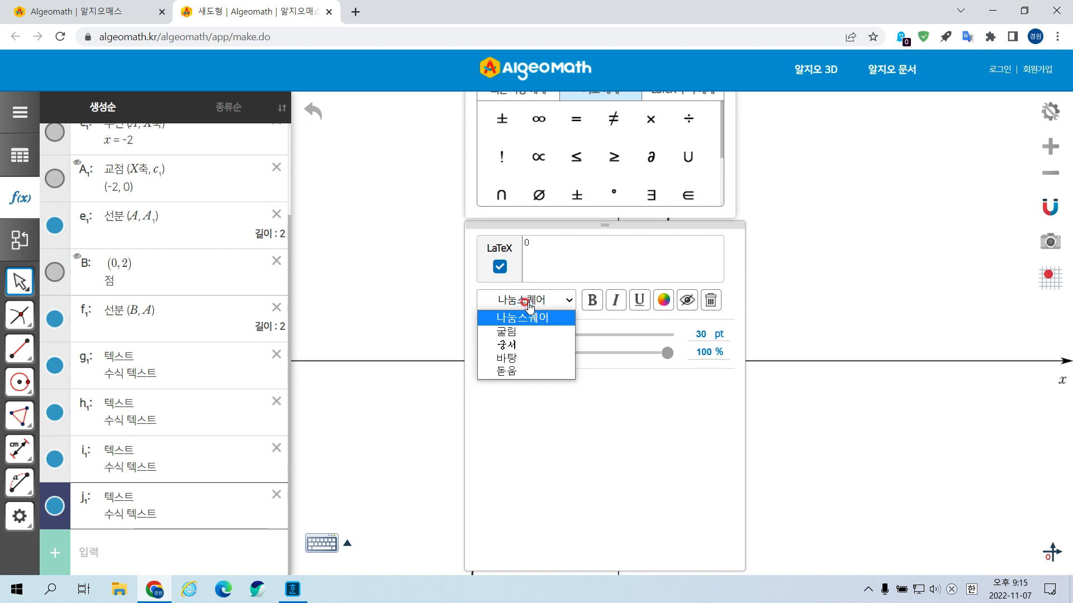
pyautogui.click(521, 373)
pyautogui.click(500, 266)
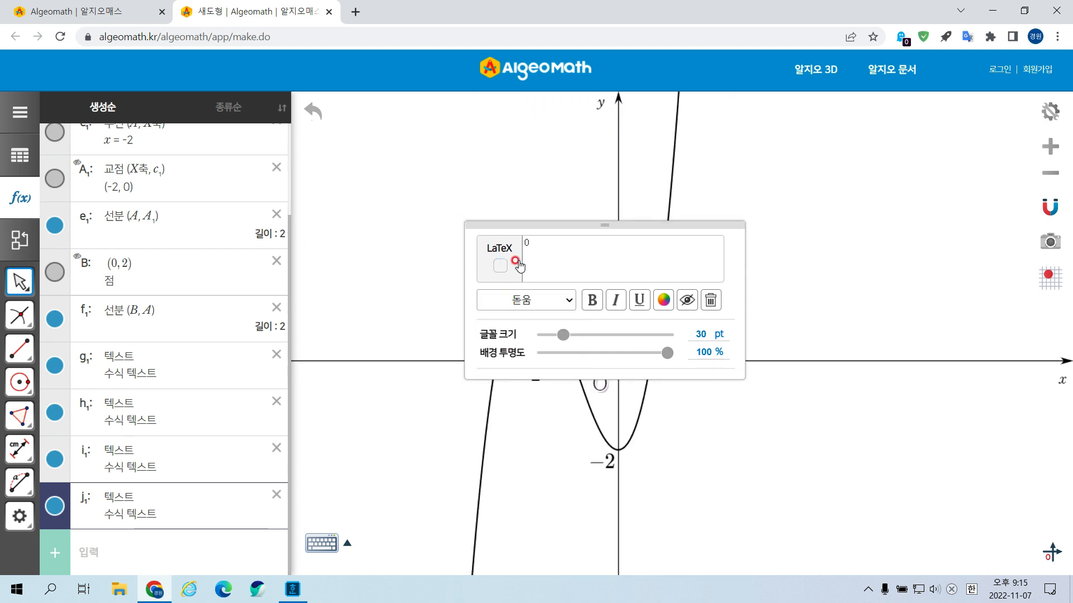
pyautogui.click(718, 388)
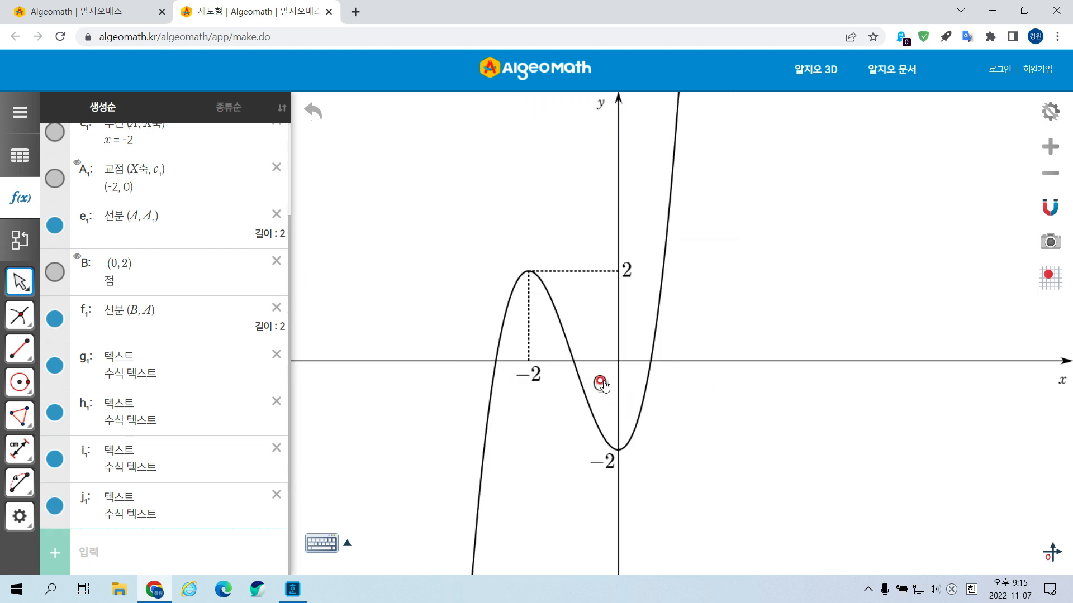
pyautogui.moveTo(600, 381); pyautogui.dragTo(607, 373)
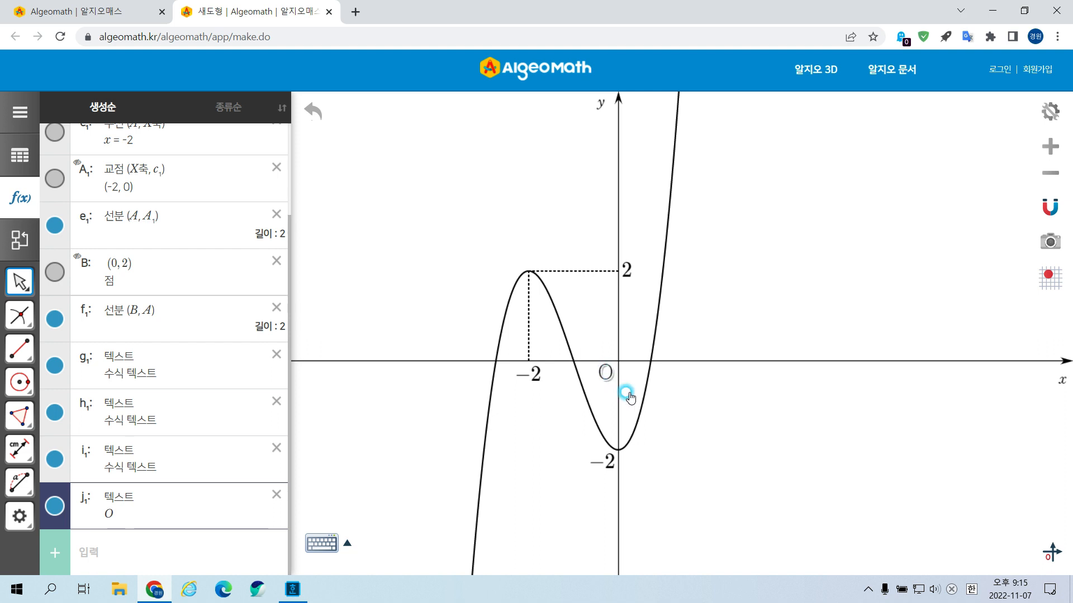
pyautogui.click(773, 410)
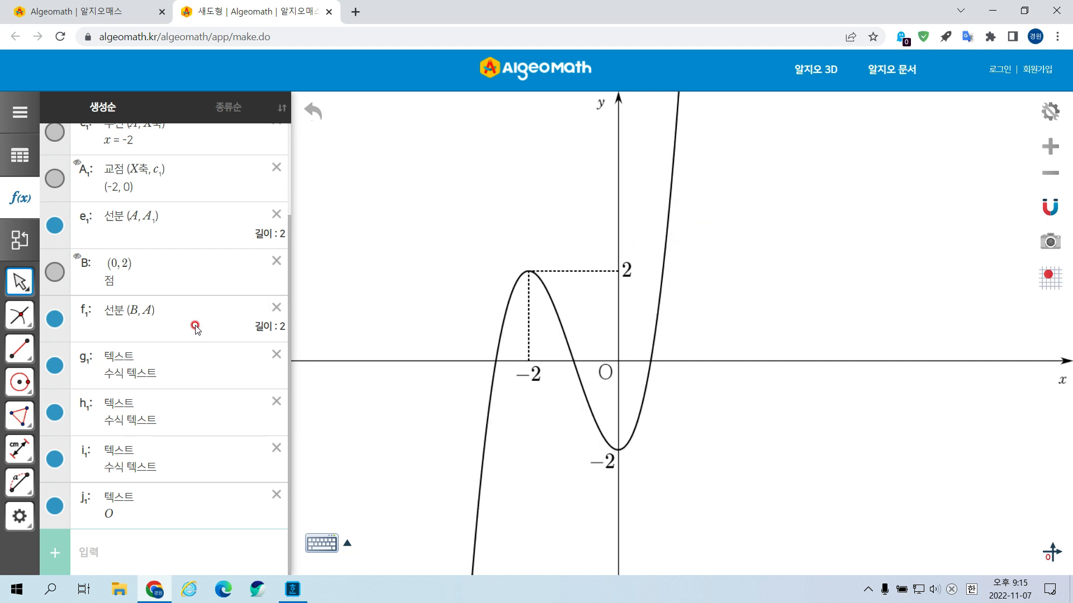
# Step: Add a LaTeX text label "y=f(x)" and move it right next to the rising part of the curve
pyautogui.click(20, 283)
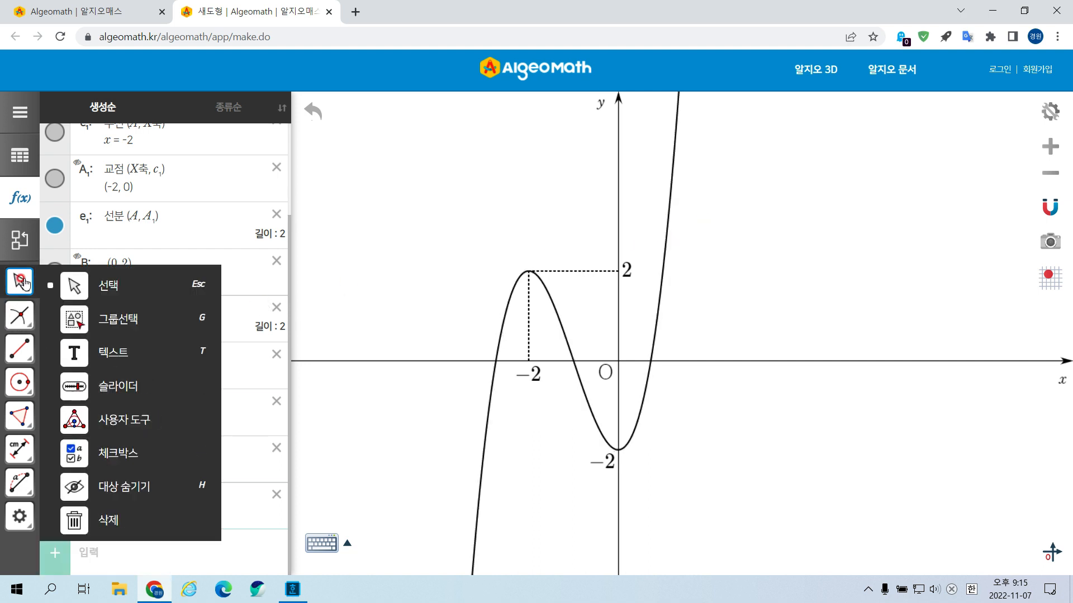
pyautogui.click(121, 359)
pyautogui.click(689, 257)
pyautogui.click(706, 278)
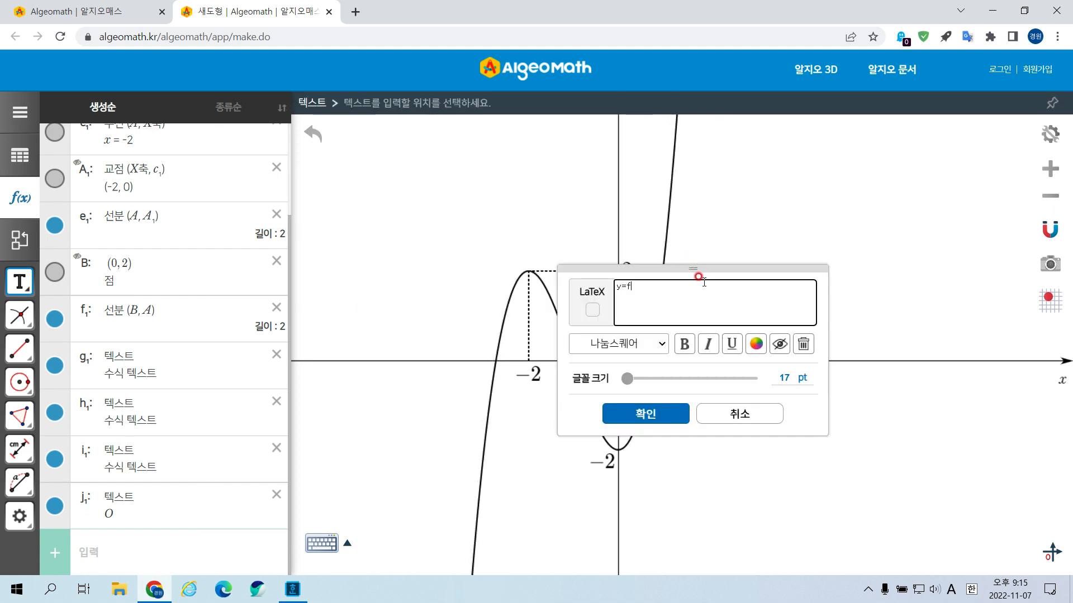
pyautogui.write('y=f(x)')
pyautogui.click(592, 310)
pyautogui.click(659, 379)
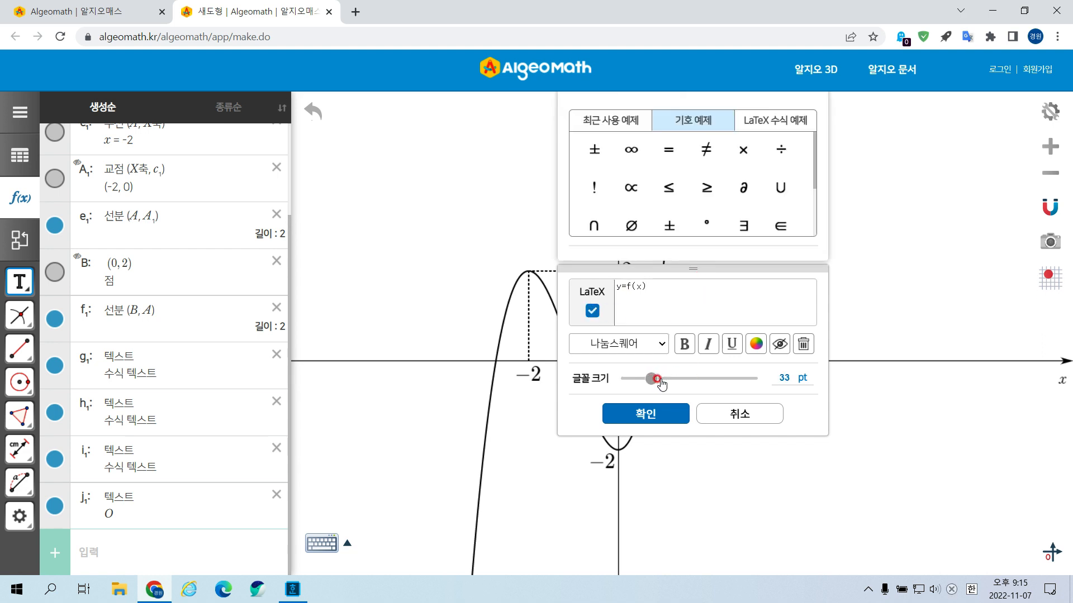
pyautogui.click(660, 414)
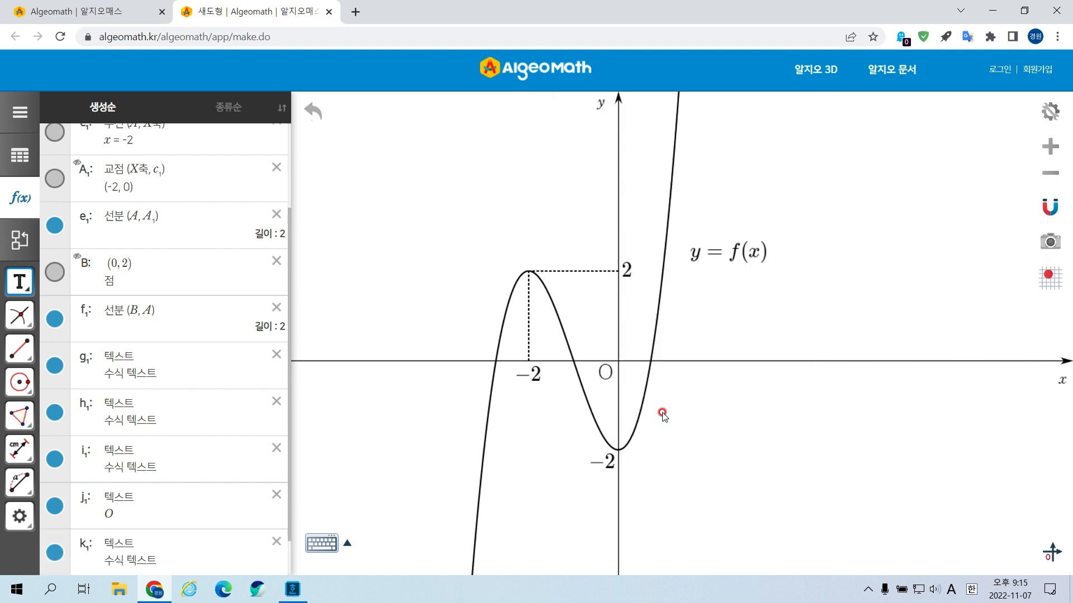
pyautogui.click(708, 256)
pyautogui.press('Escape')
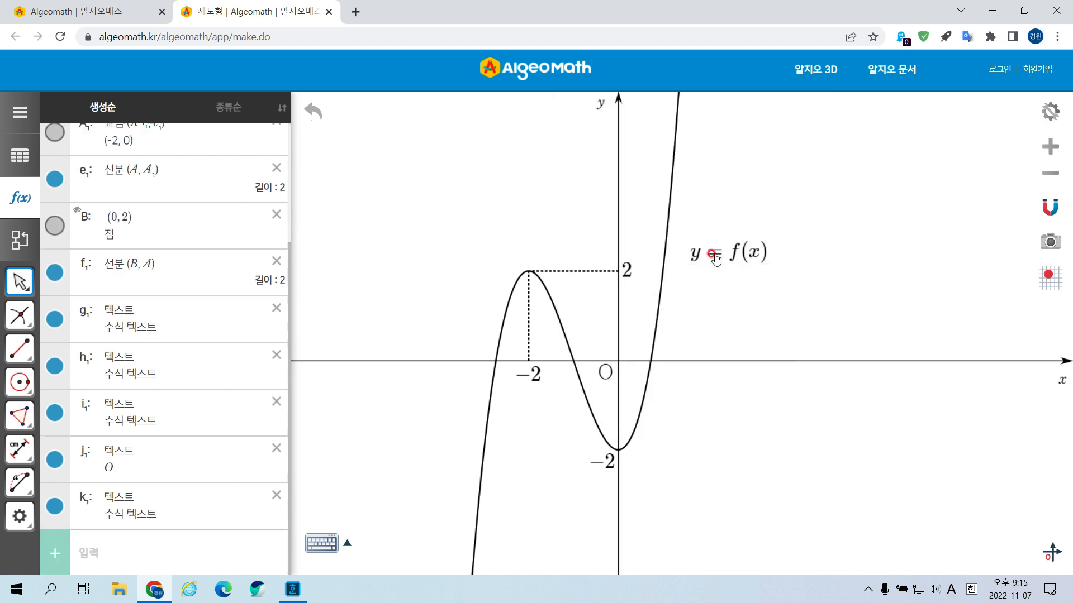
pyautogui.moveTo(715, 267); pyautogui.dragTo(698, 289)
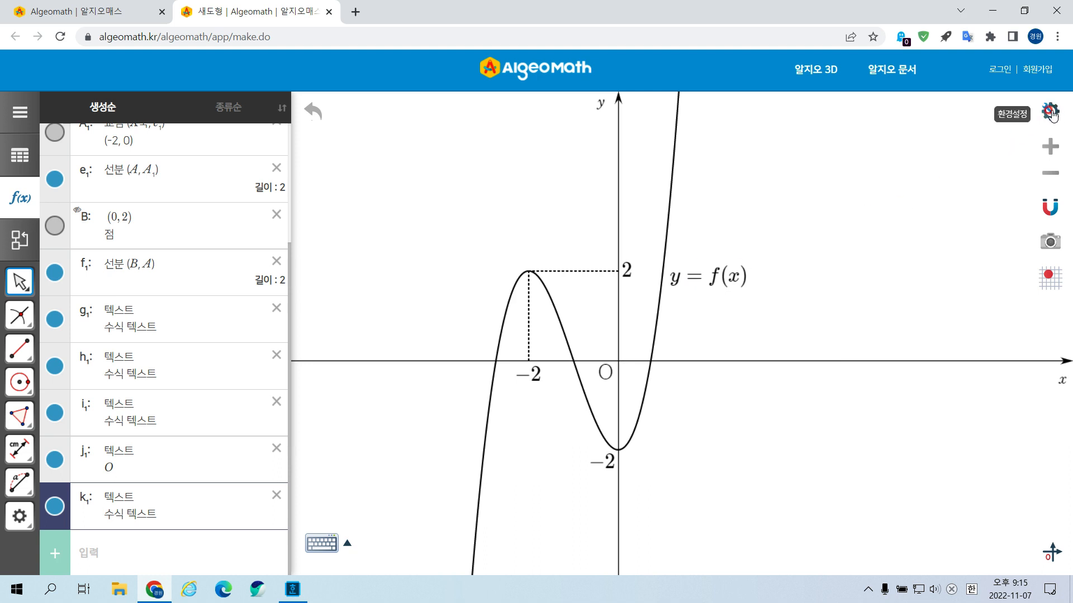
pyautogui.click(1052, 243)
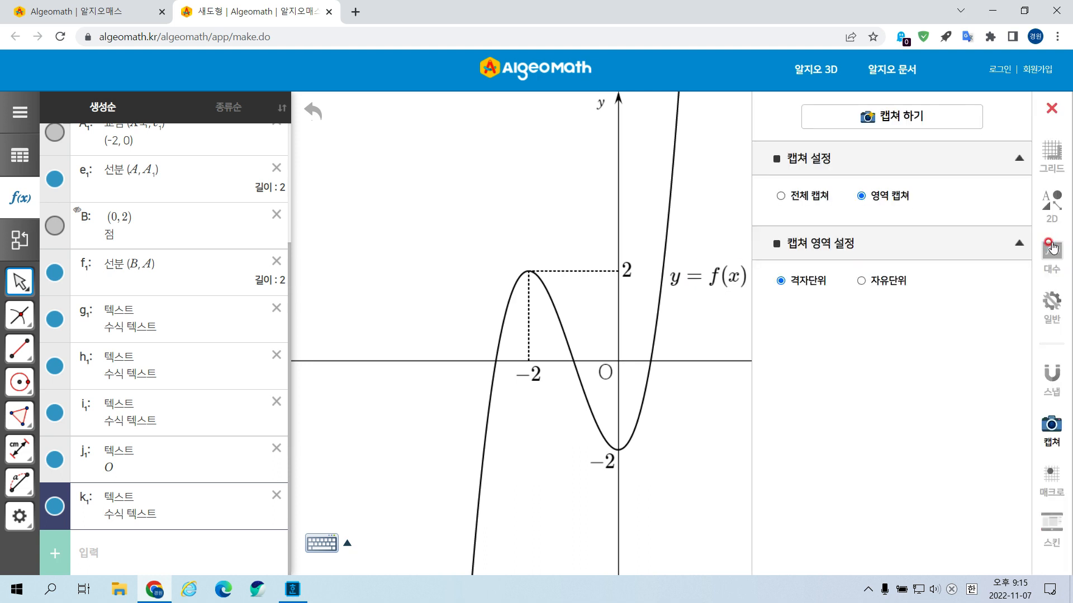
pyautogui.click(929, 118)
pyautogui.moveTo(761, 218); pyautogui.dragTo(466, 511)
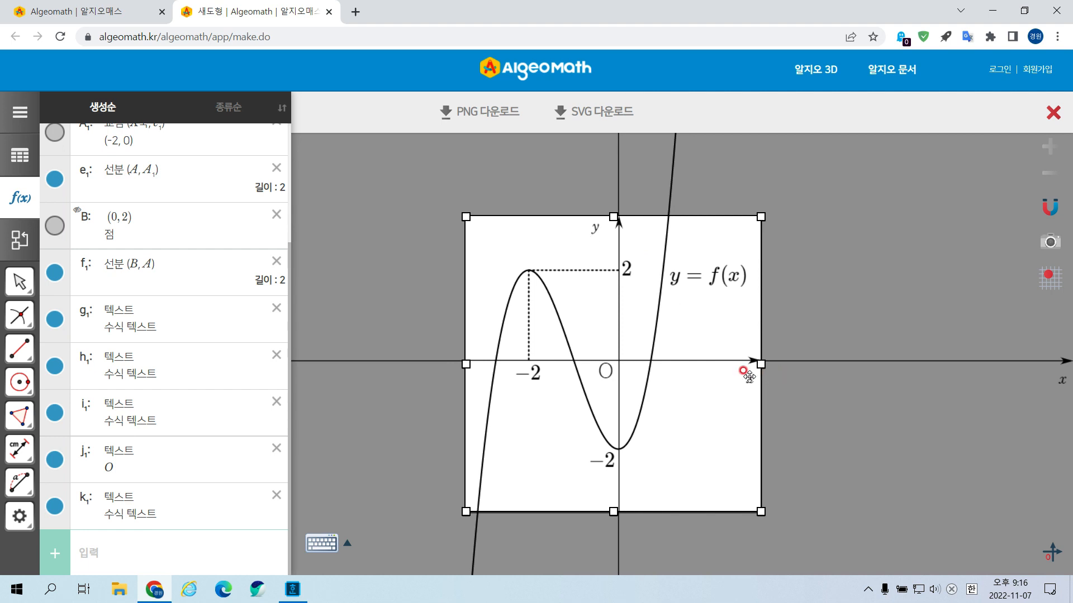
pyautogui.click(1053, 112)
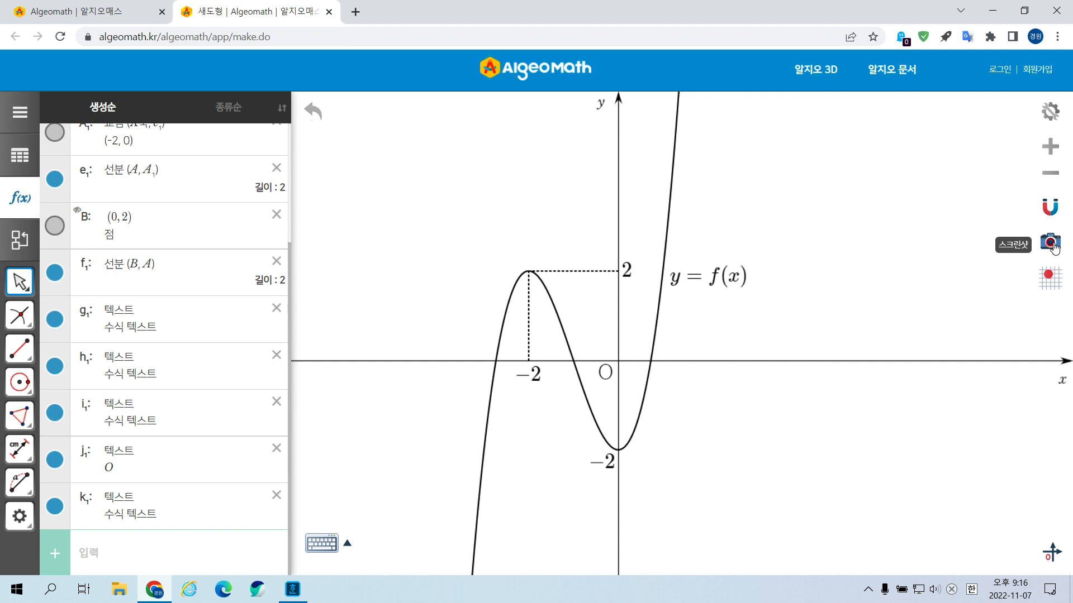
# Step: Hide the built-in x, y axis names and limit the x-axis range from -3 to 2
pyautogui.click(1050, 113)
pyautogui.click(929, 221)
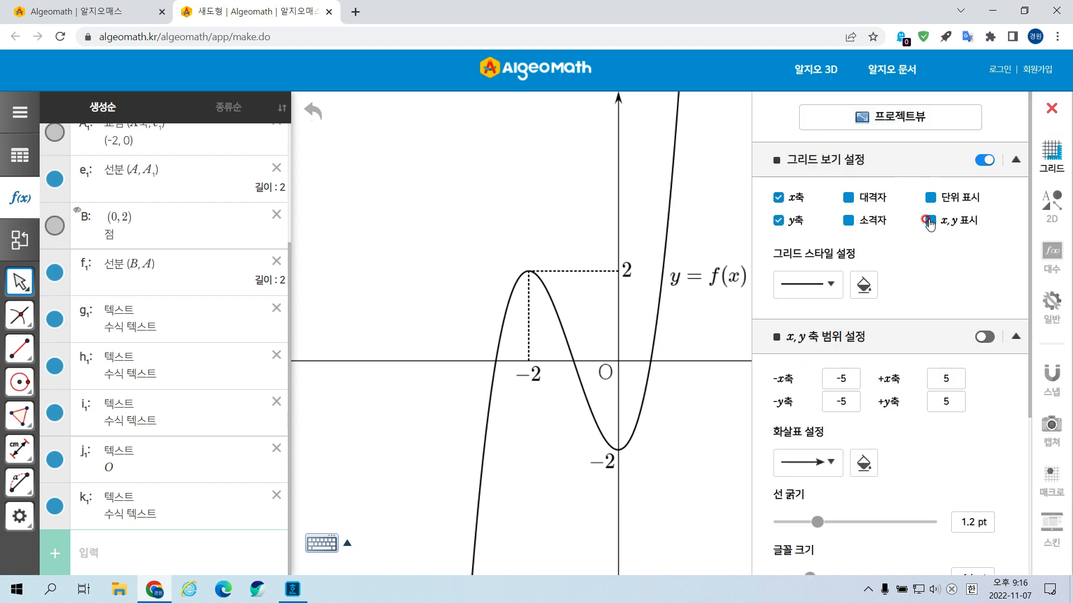
pyautogui.click(854, 381)
pyautogui.click(855, 382)
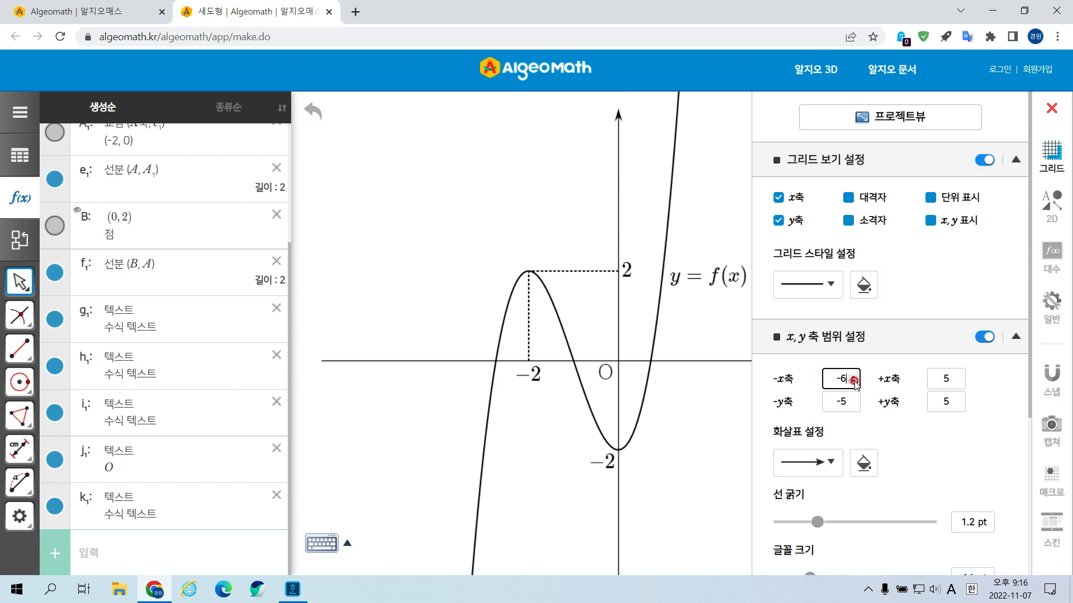
pyautogui.click(855, 377)
pyautogui.click(956, 382)
pyautogui.click(956, 382)
pyautogui.click(956, 382)
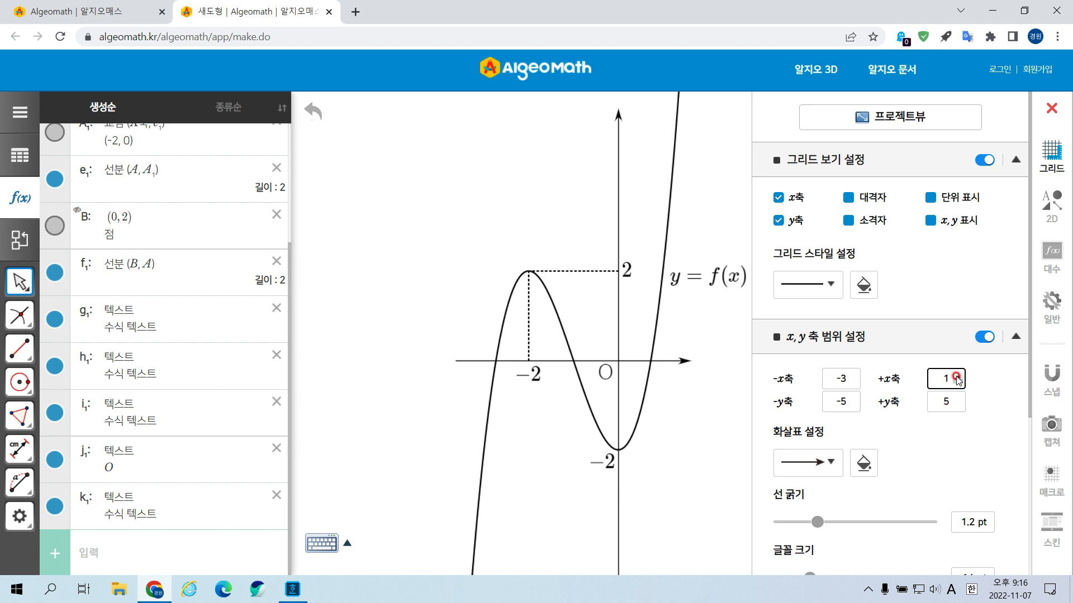
pyautogui.click(959, 375)
# Step: Limit the y-axis range from -2 to 2 and close the grid settings
pyautogui.click(853, 404)
pyautogui.click(853, 400)
pyautogui.click(853, 400)
pyautogui.click(854, 400)
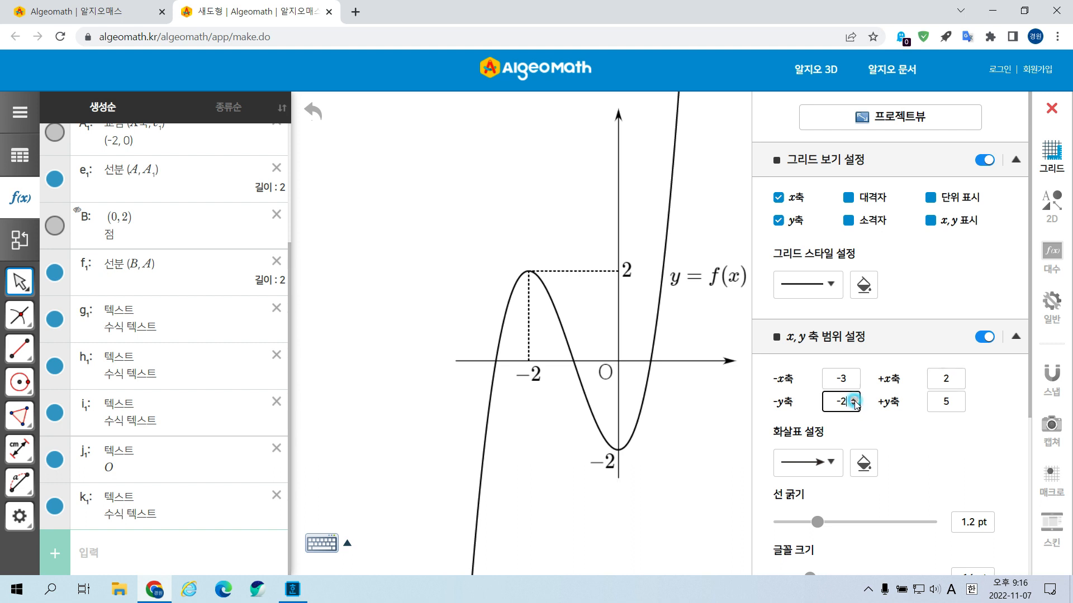
pyautogui.click(957, 404)
pyautogui.click(957, 404)
pyautogui.click(957, 403)
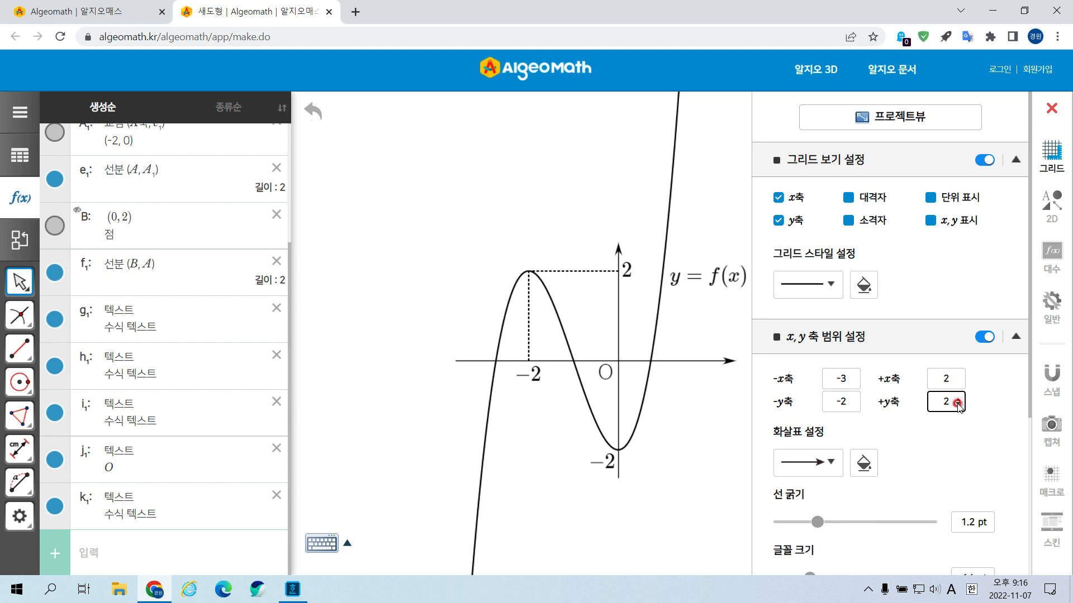
pyautogui.click(958, 400)
pyautogui.click(959, 406)
pyautogui.click(709, 423)
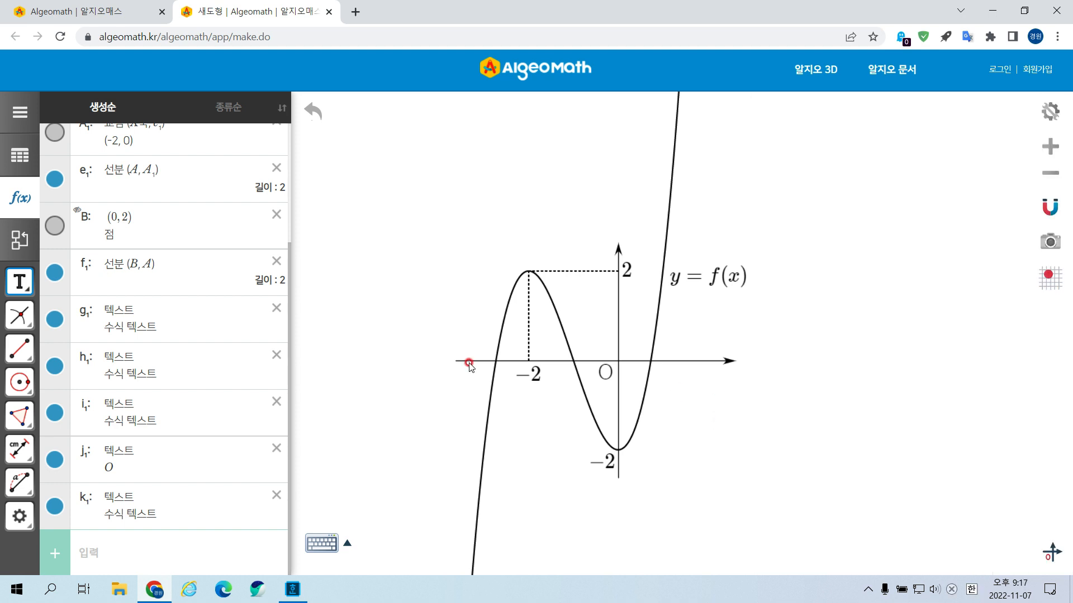
# Step: Add a LaTeX text label "x" at about 30 pt below the arrow end of the x-axis
pyautogui.click(20, 282)
pyautogui.click(120, 351)
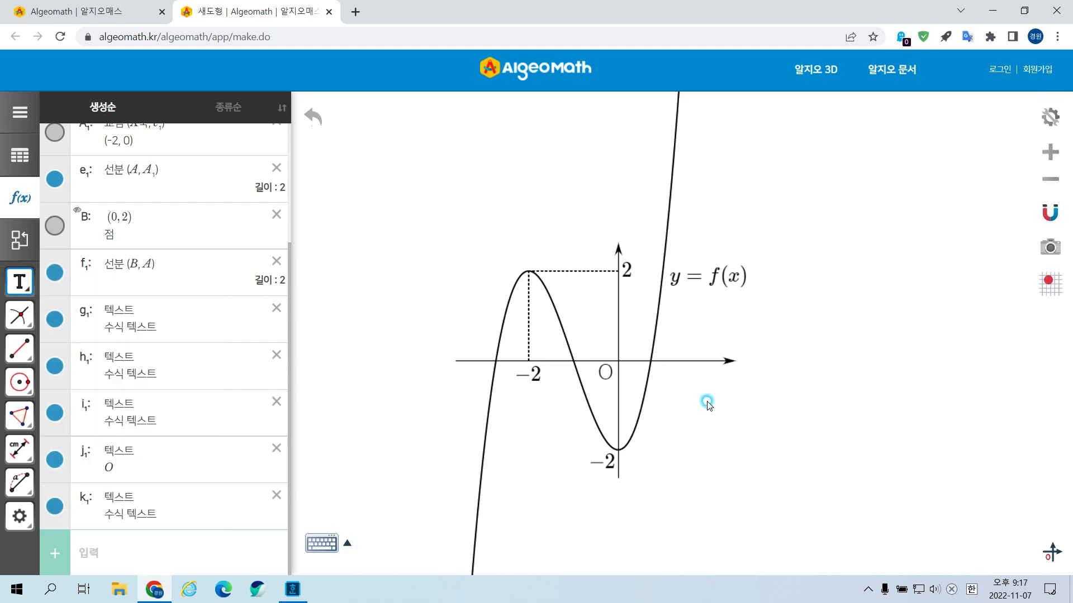
pyautogui.click(730, 377)
pyautogui.moveTo(686, 507); pyautogui.dragTo(685, 504)
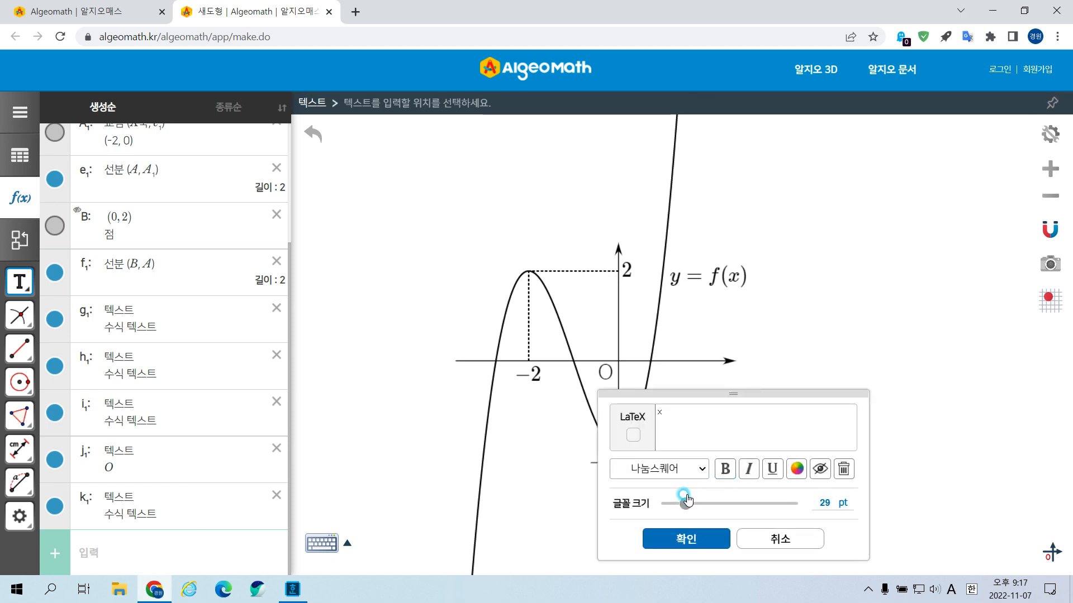
pyautogui.click(633, 435)
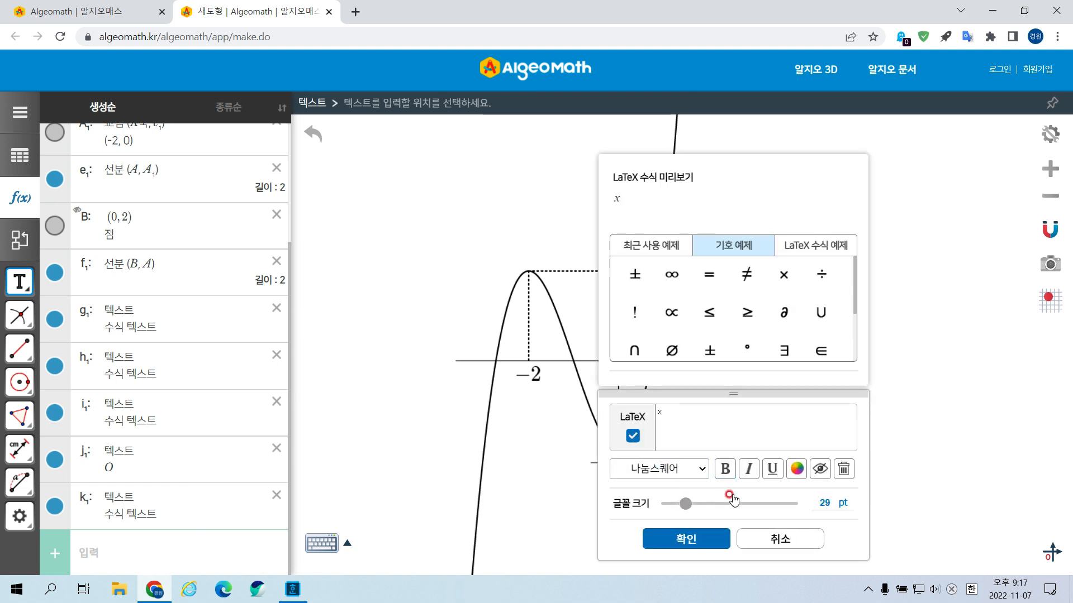
pyautogui.moveTo(687, 505); pyautogui.dragTo(696, 505)
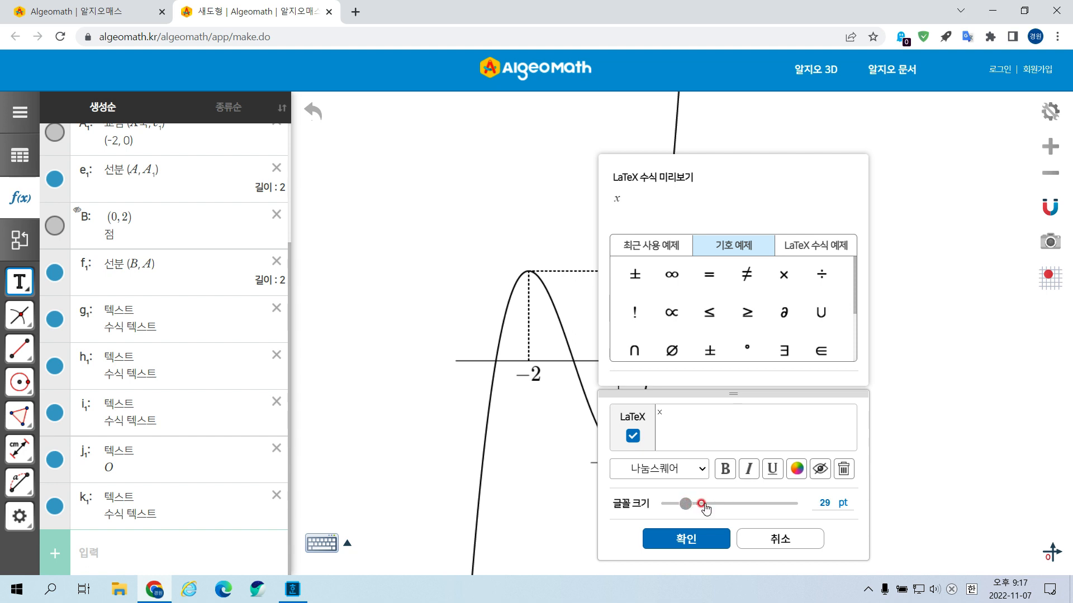
pyautogui.click(691, 542)
# Step: Add a LaTeX text label "y" with an enlarged font size near the upper end of the y-axis
pyautogui.click(593, 241)
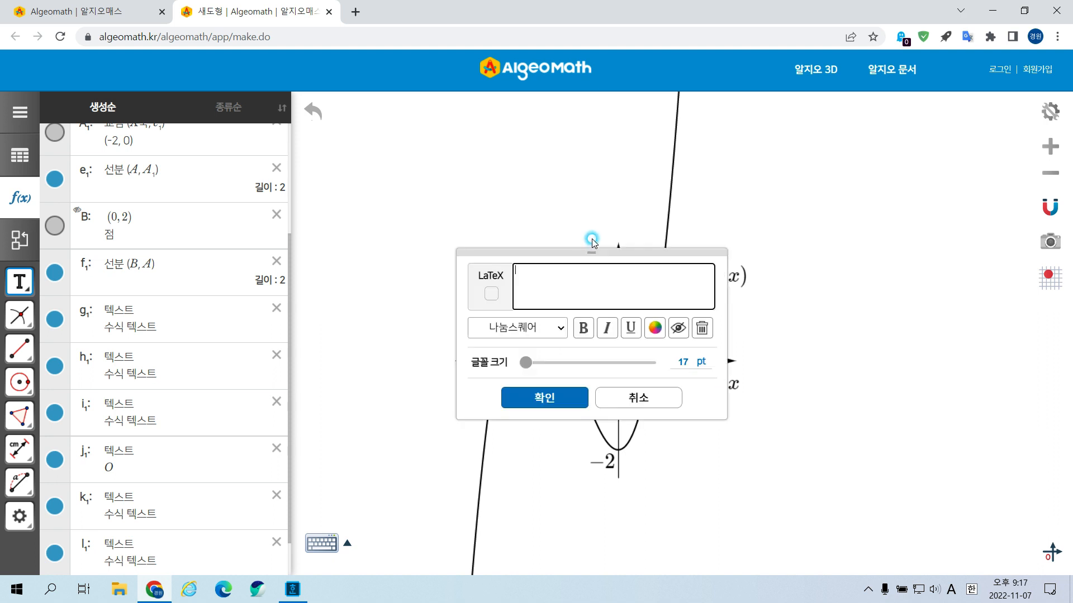
pyautogui.click(491, 293)
pyautogui.click(545, 276)
pyautogui.write('y')
pyautogui.click(550, 363)
pyautogui.click(578, 393)
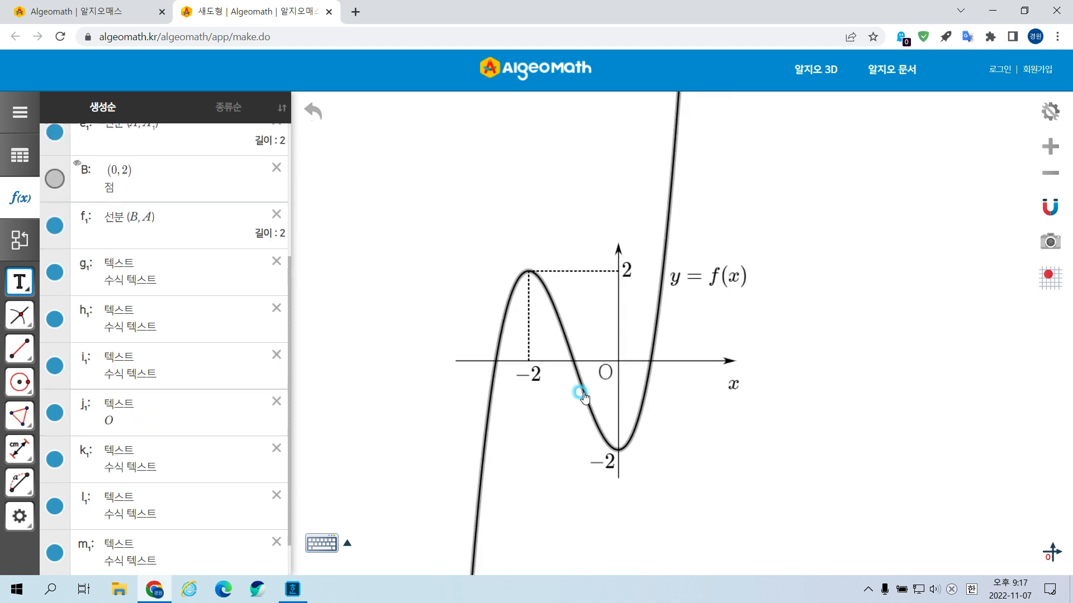
# Step: Move the "y" label right beside the y-axis arrowhead and the "x" label just under the x-axis arrowhead
pyautogui.moveTo(583, 246); pyautogui.dragTo(603, 252)
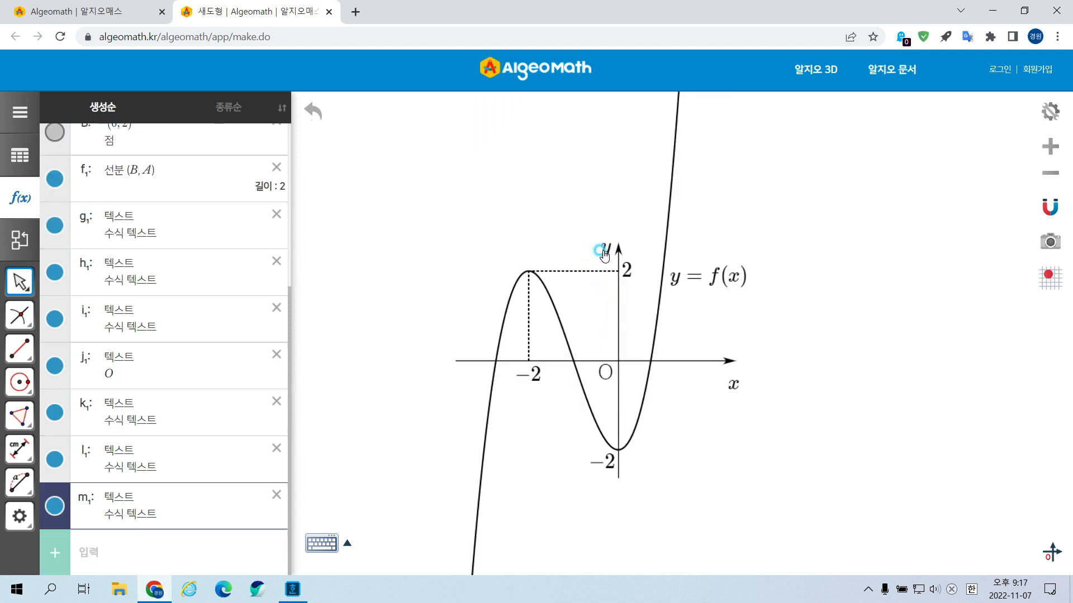
pyautogui.click(730, 379)
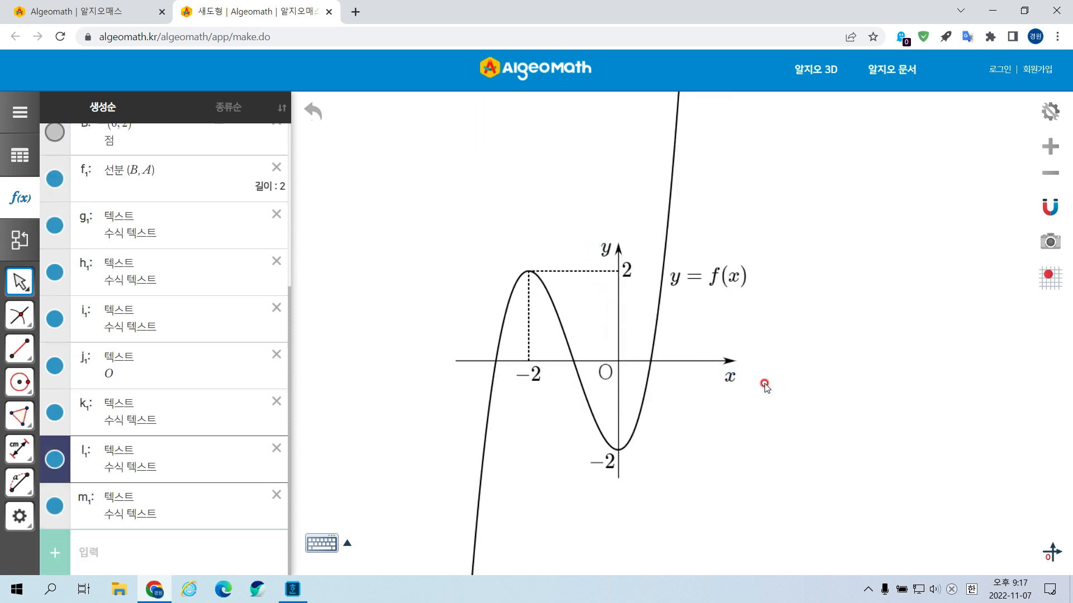
pyautogui.doubleClick(729, 378)
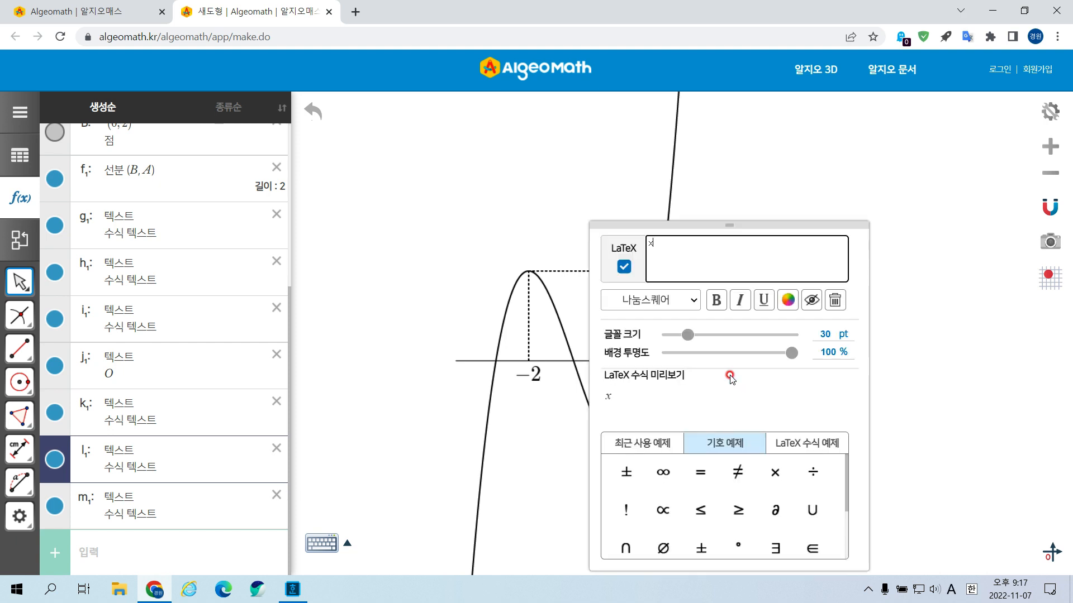
pyautogui.click(872, 249)
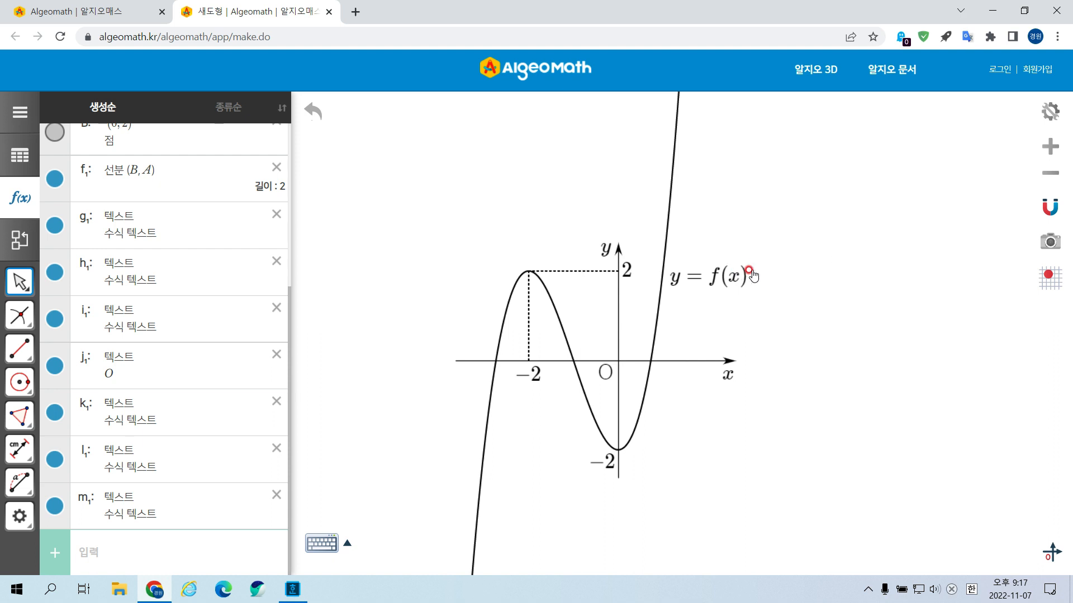
# Step: Restrict the cubic curve to -2.5<y<2.5 and move the "y=f(x)" label above the end of its rising right branch
pyautogui.scroll(5, 245, 268)
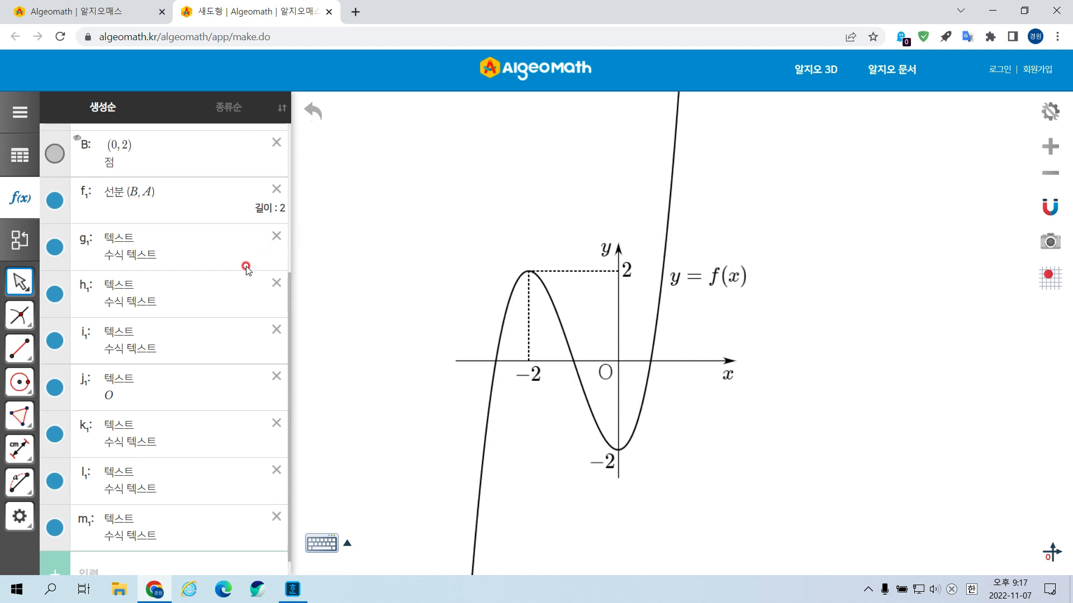
pyautogui.click(189, 163)
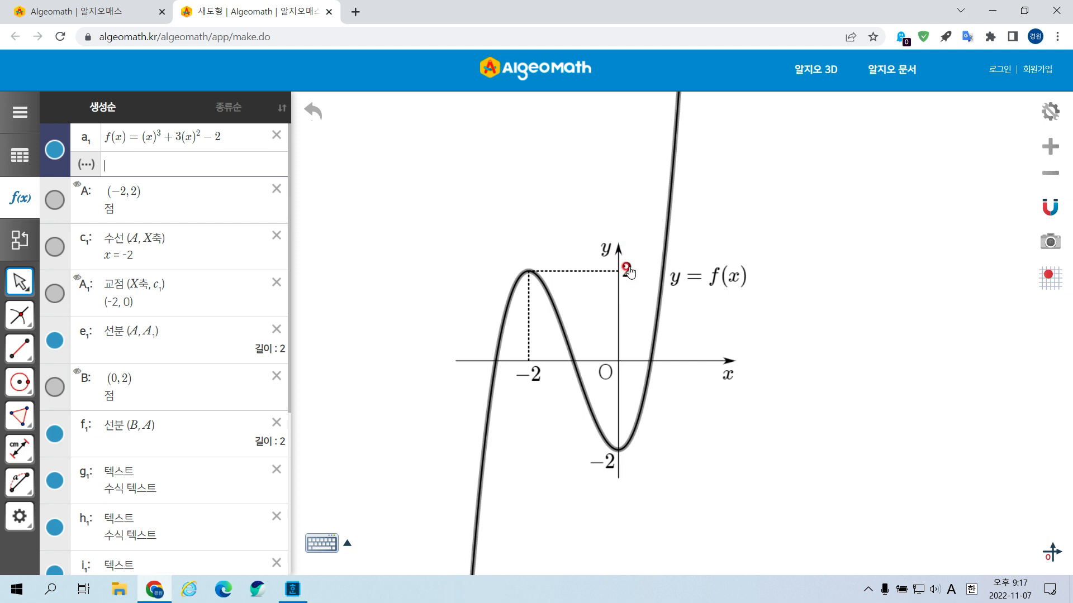
pyautogui.click(212, 160)
pyautogui.write('-2.5<y<2.5')
pyautogui.press('Return')
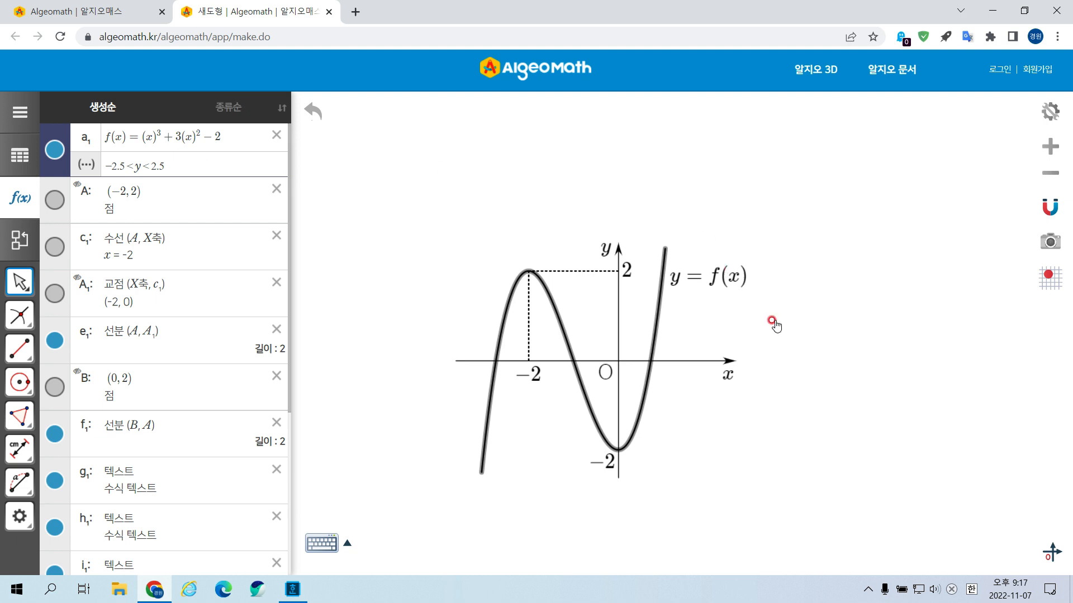
pyautogui.click(841, 364)
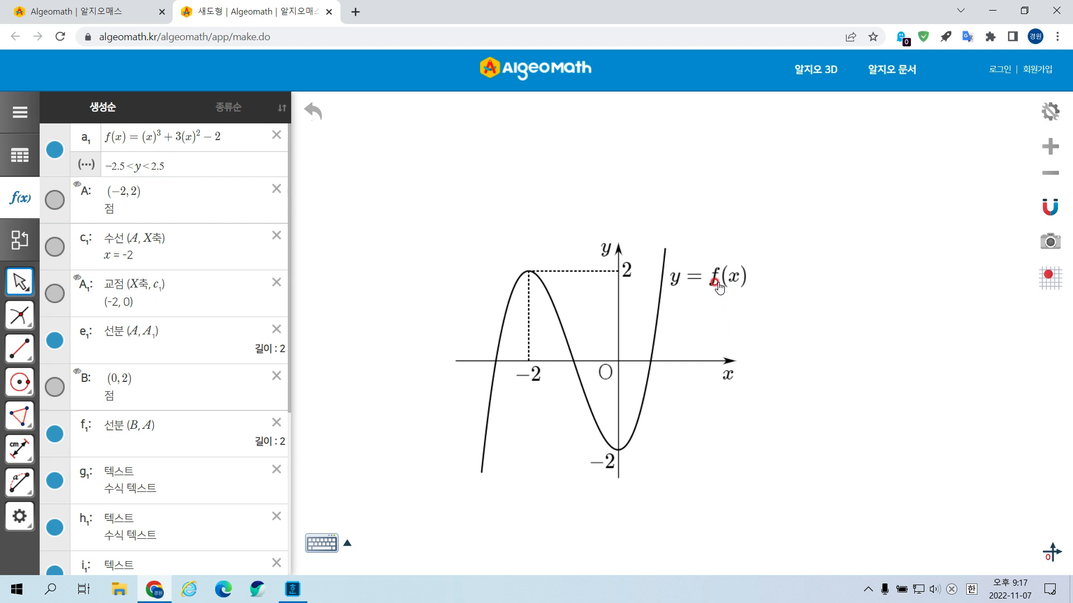
pyautogui.moveTo(720, 286); pyautogui.dragTo(692, 245)
pyautogui.click(682, 257)
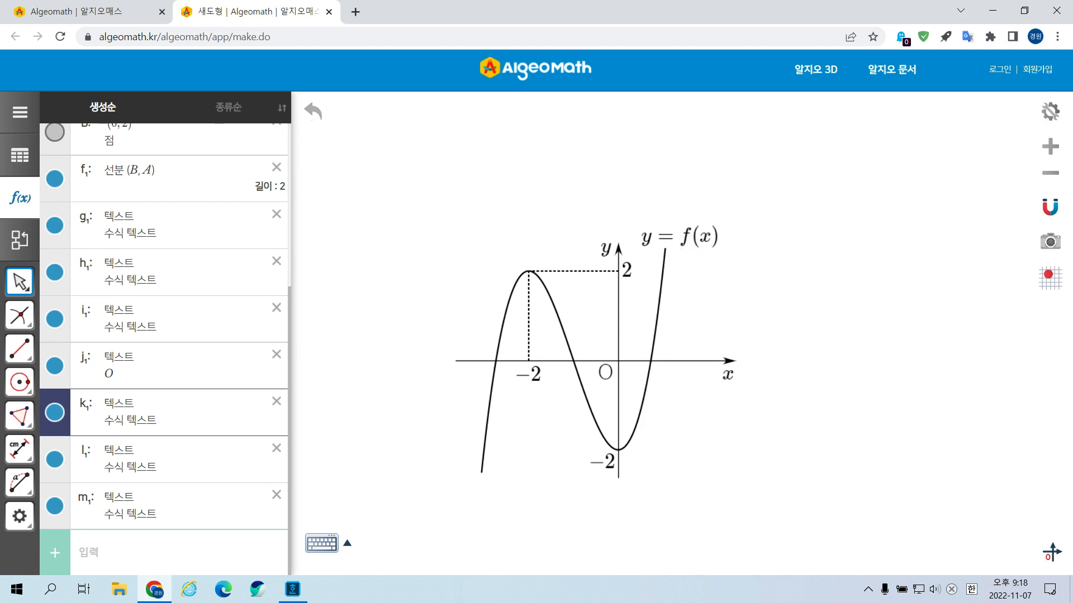
# Step: Capture a rectangular area that encloses the whole graph with its axes and labels
pyautogui.click(1050, 241)
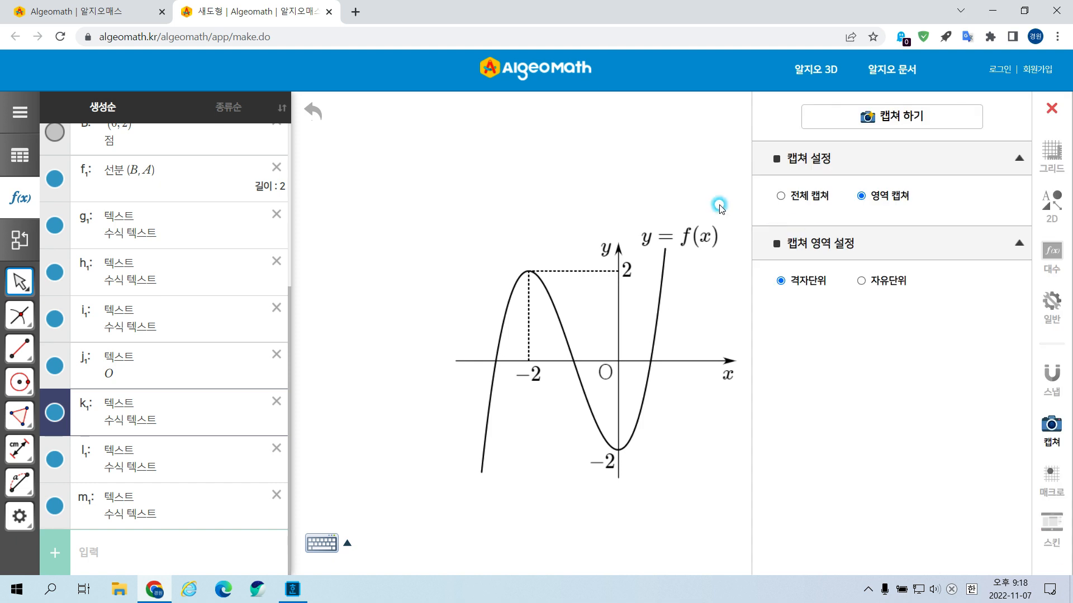
pyautogui.click(878, 128)
pyautogui.moveTo(745, 217); pyautogui.dragTo(444, 487)
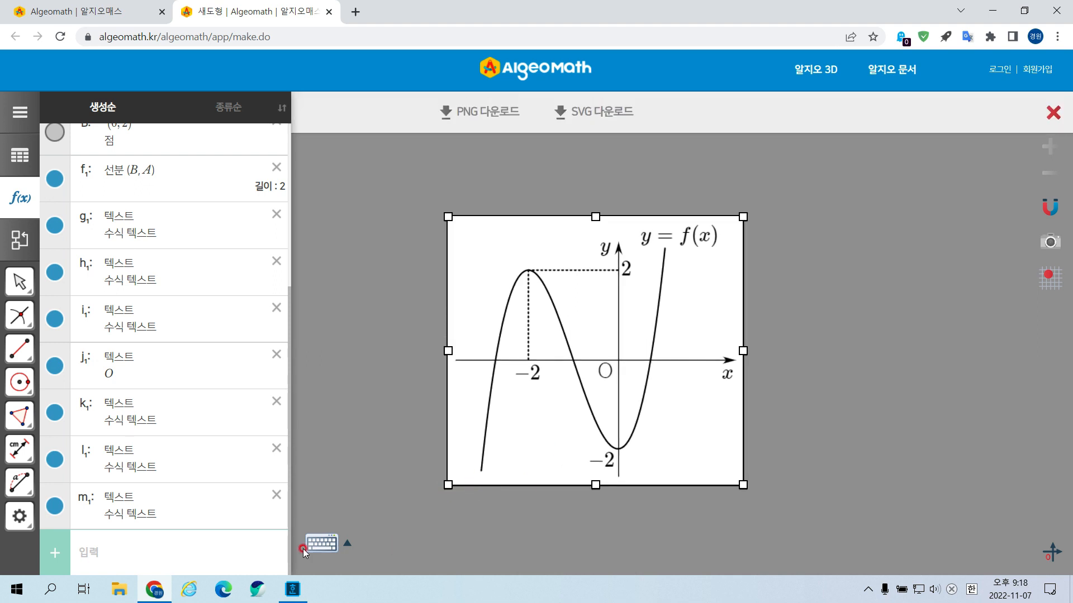
# Step: Download the captured area as a PNG image and close the capture view
pyautogui.click(293, 591)
pyautogui.click(303, 309)
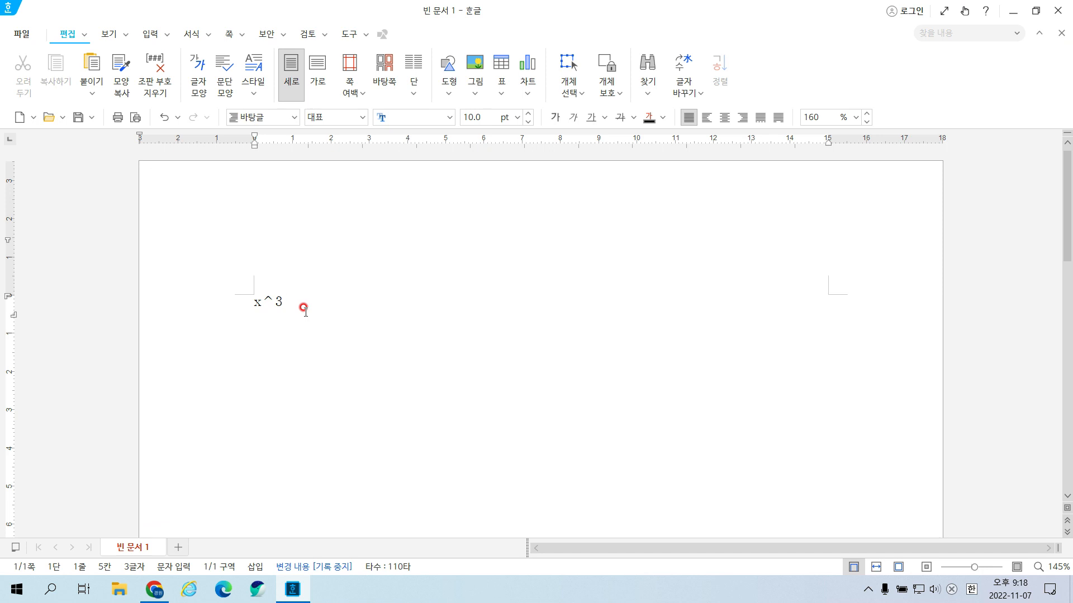
pyautogui.click(154, 590)
pyautogui.click(479, 111)
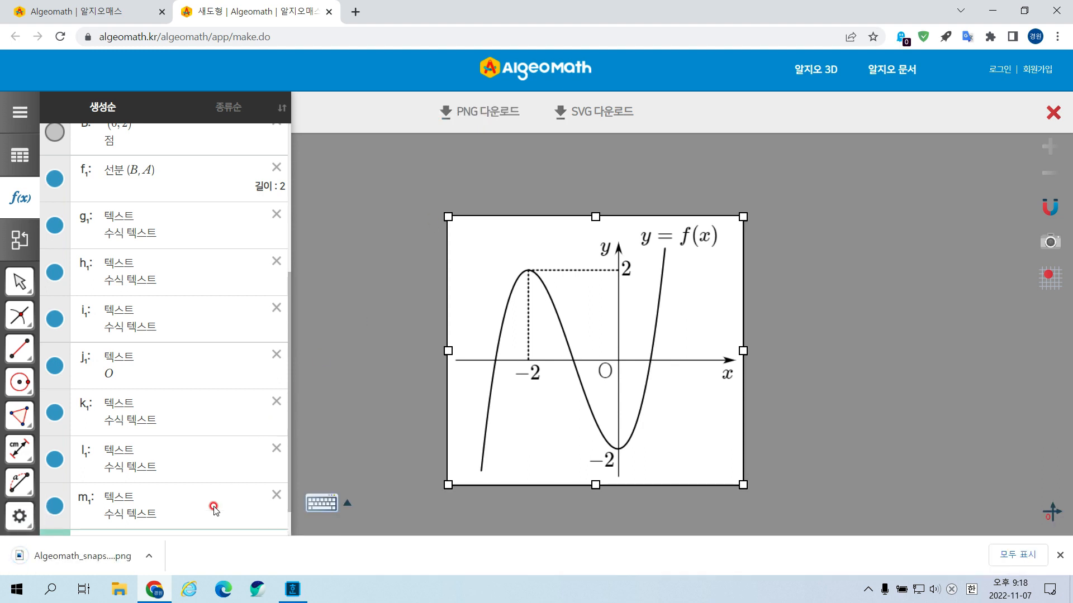
pyautogui.click(149, 556)
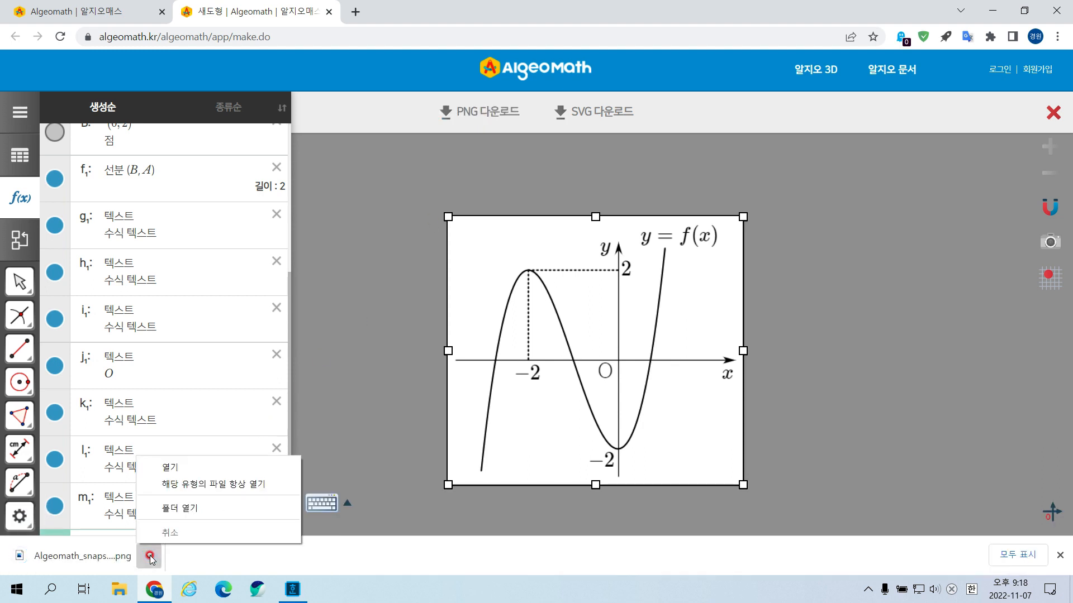
pyautogui.click(394, 425)
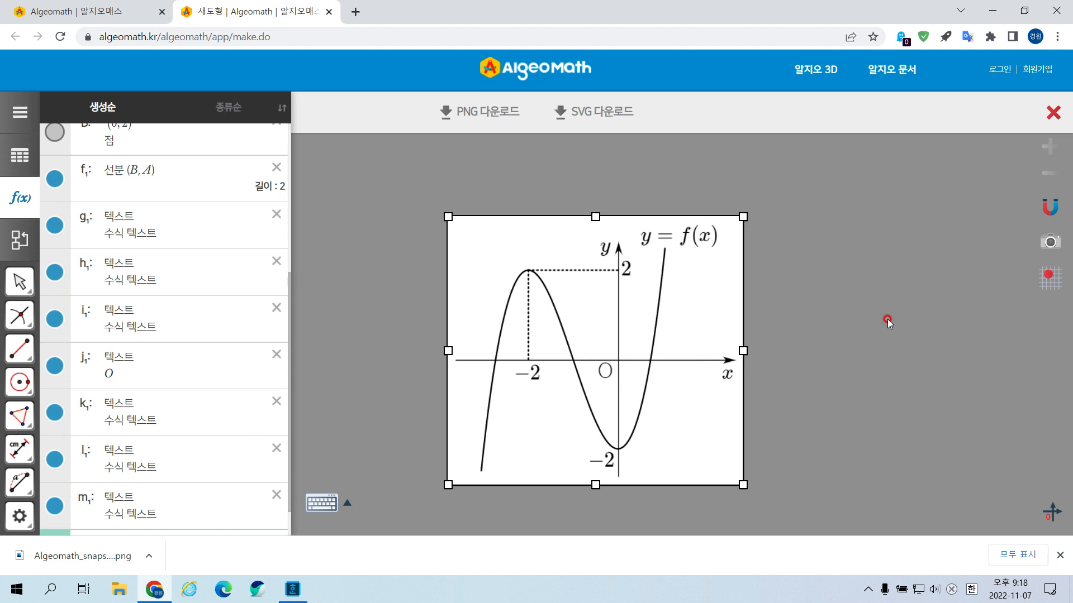
pyautogui.click(1052, 112)
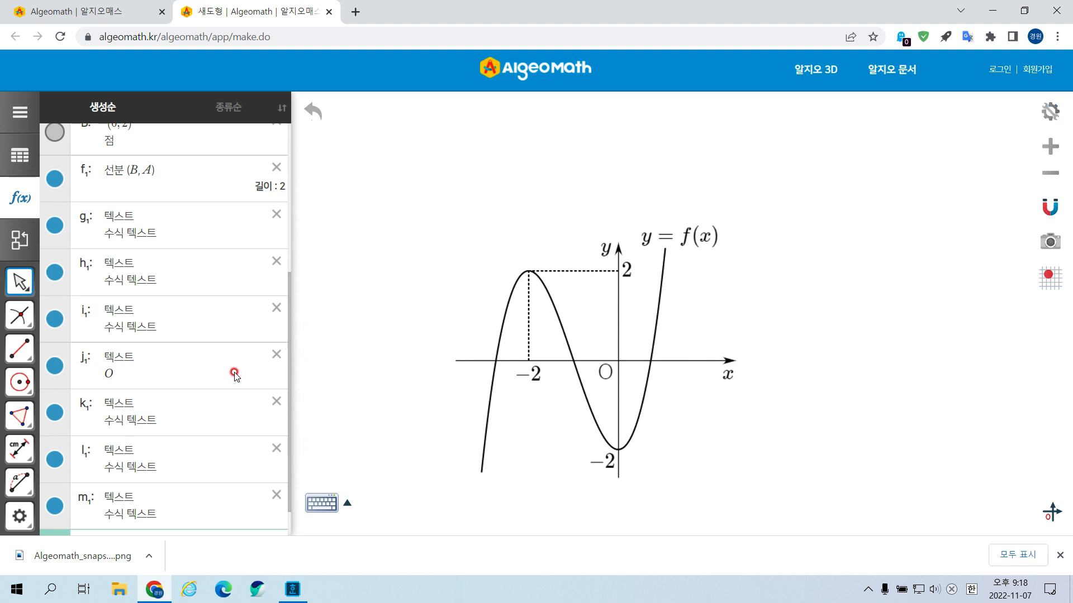
# Step: Enclose the cubic expression in absolute value bars so the function reads f(x)=|(x)³+3(x)²−2|
pyautogui.scroll(-1, 233, 371)
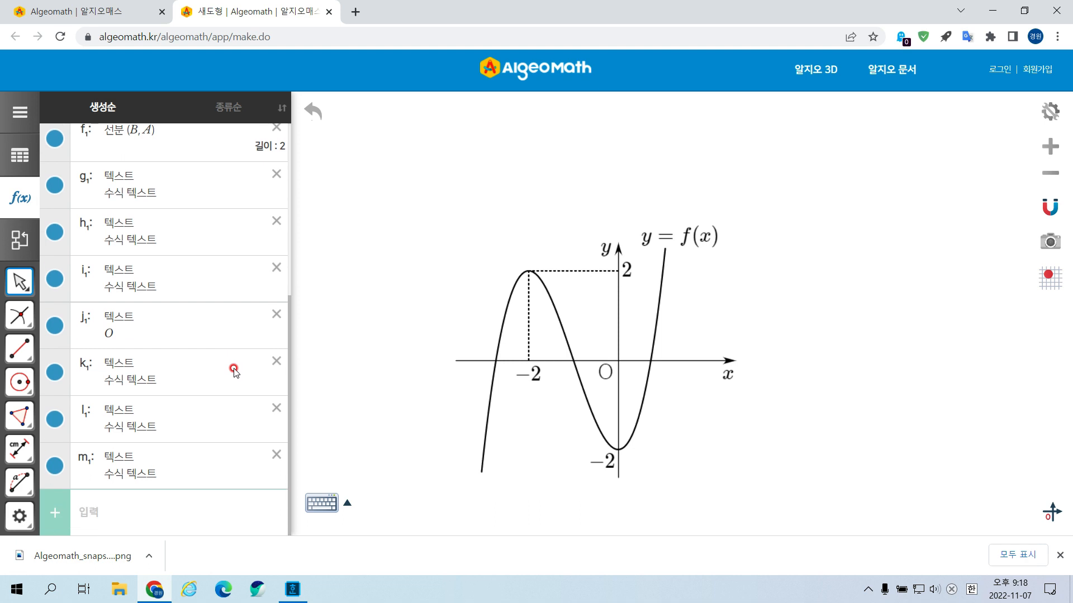
pyautogui.scroll(5, 233, 372)
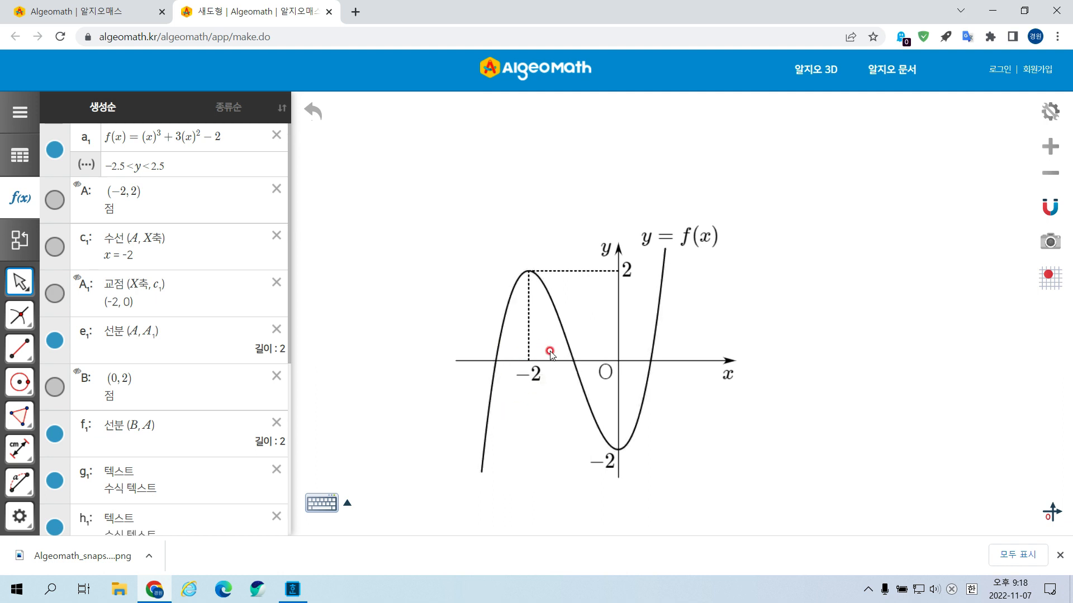
pyautogui.scroll(-5, 190, 475)
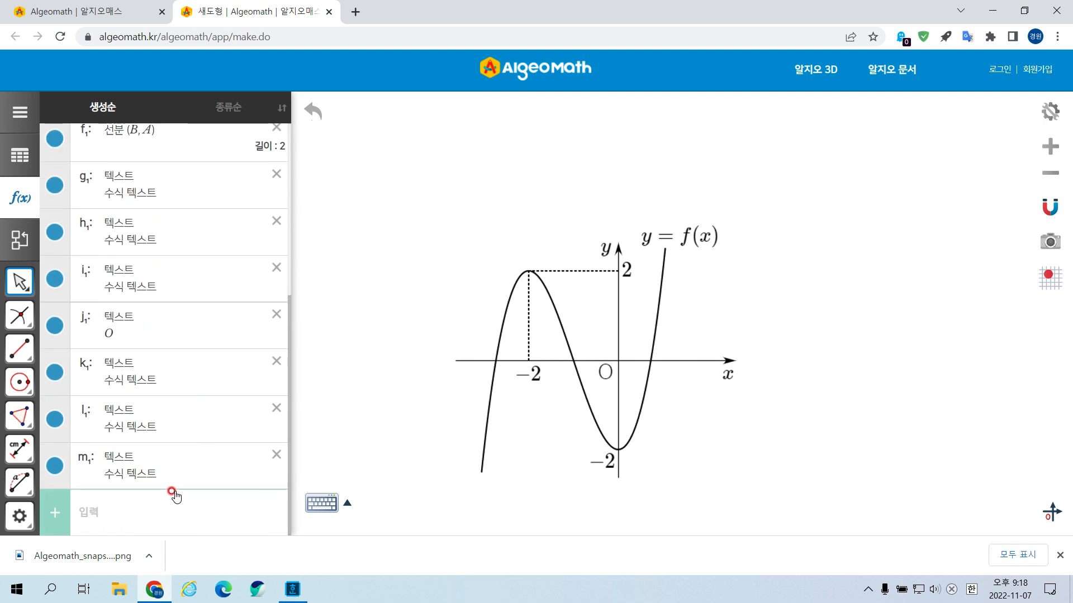
pyautogui.scroll(5, 173, 494)
pyautogui.click(140, 146)
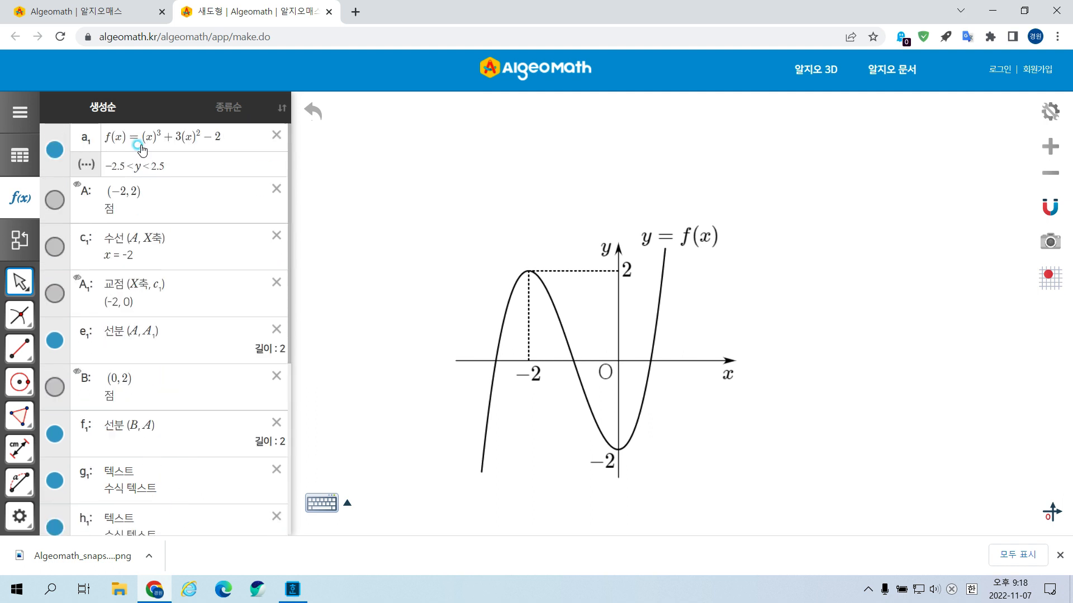
pyautogui.click(134, 137)
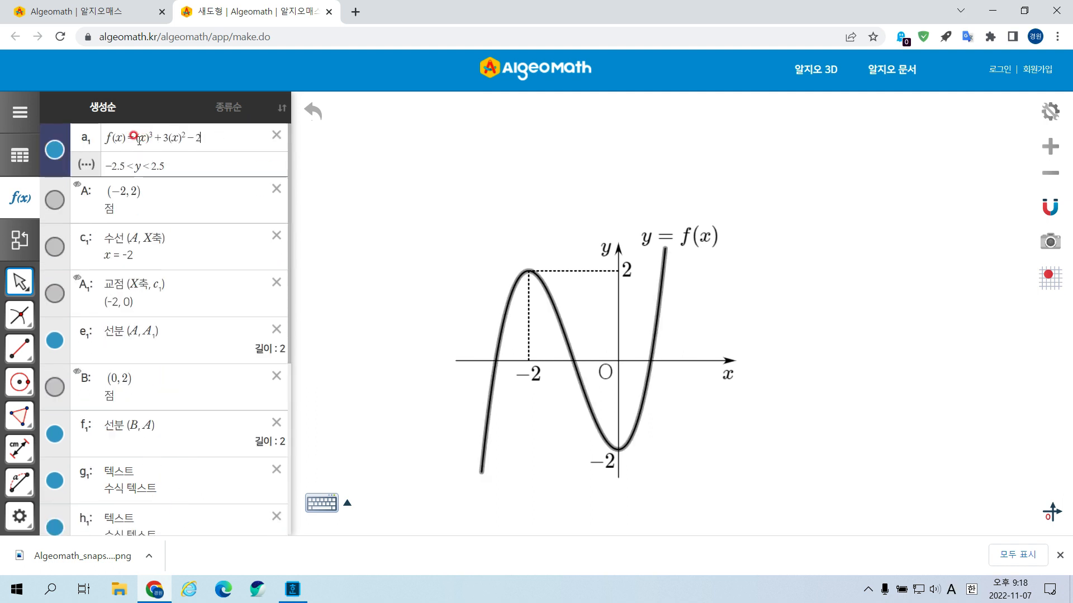
pyautogui.click(345, 185)
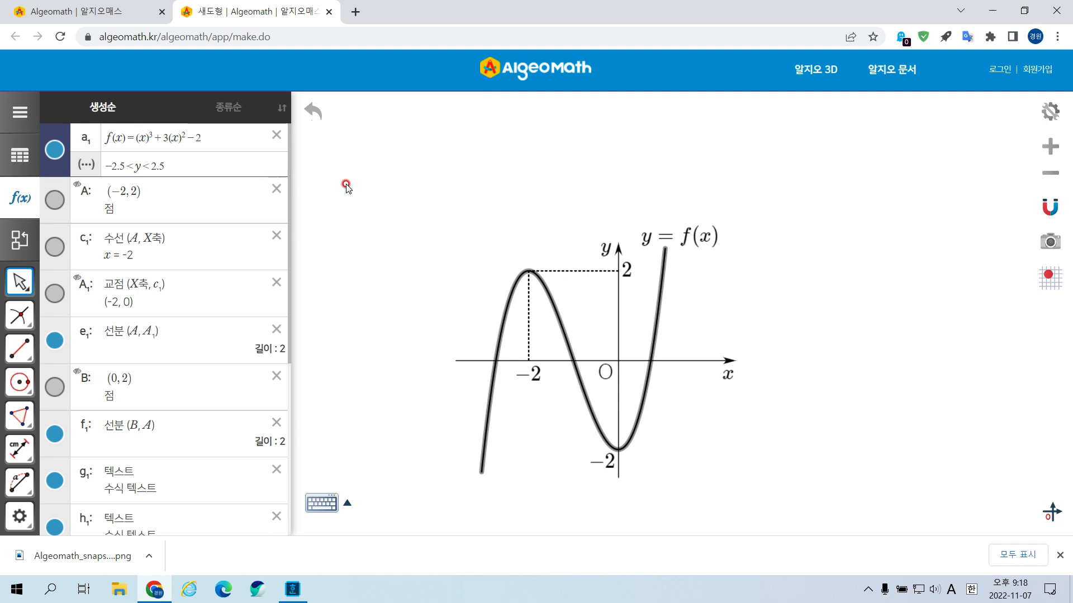
pyautogui.write('|')
pyautogui.press('Return')
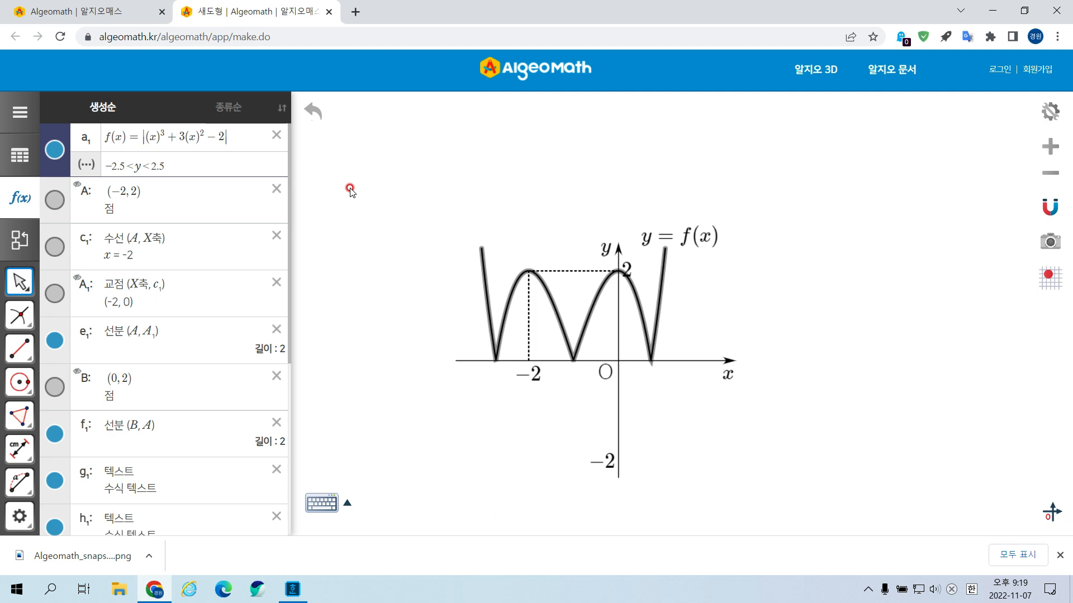
pyautogui.click(828, 295)
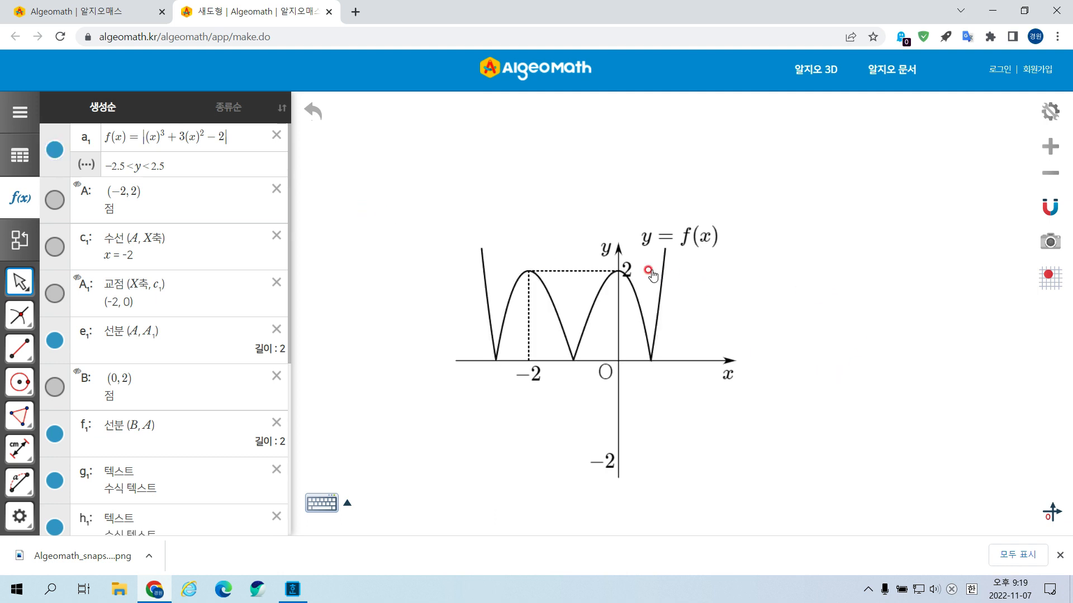
# Step: Move the "2" label slightly farther to the right of the y-axis, clear of the curve
pyautogui.click(617, 263)
pyautogui.moveTo(618, 262)
pyautogui.mouseDown()
pyautogui.moveTo(594, 245)
pyautogui.moveTo(584, 275)
pyautogui.moveTo(606, 290)
pyautogui.moveTo(628, 268)
pyautogui.moveTo(652, 267)
pyautogui.moveTo(638, 264)
pyautogui.mouseUp()
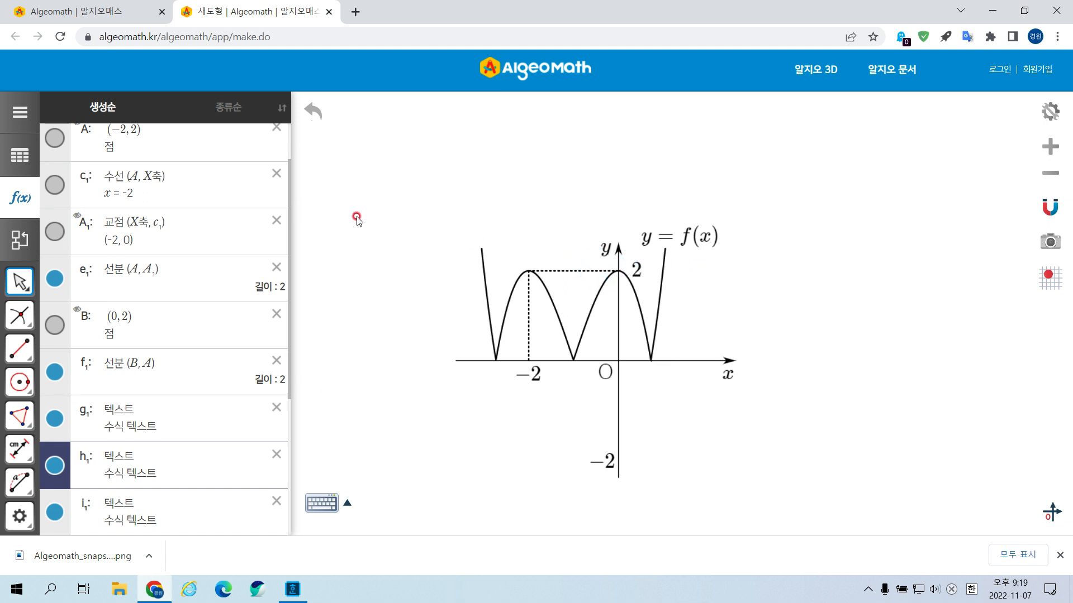
# Step: Remove the absolute value bars so the function reads f(x)=(x)³+3(x)²−2
pyautogui.scroll(1, 214, 222)
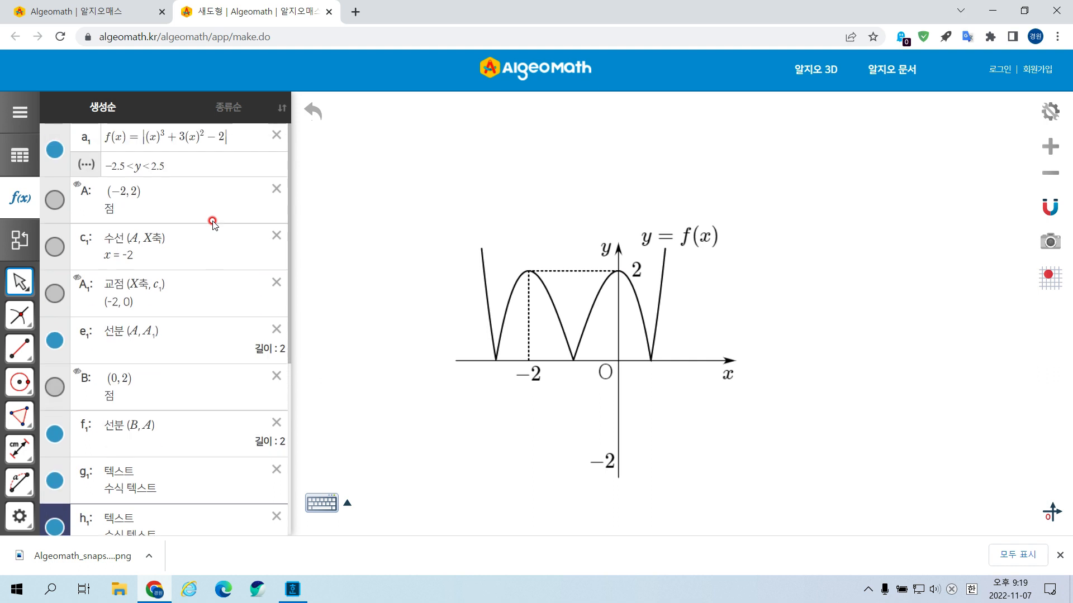
pyautogui.click(234, 133)
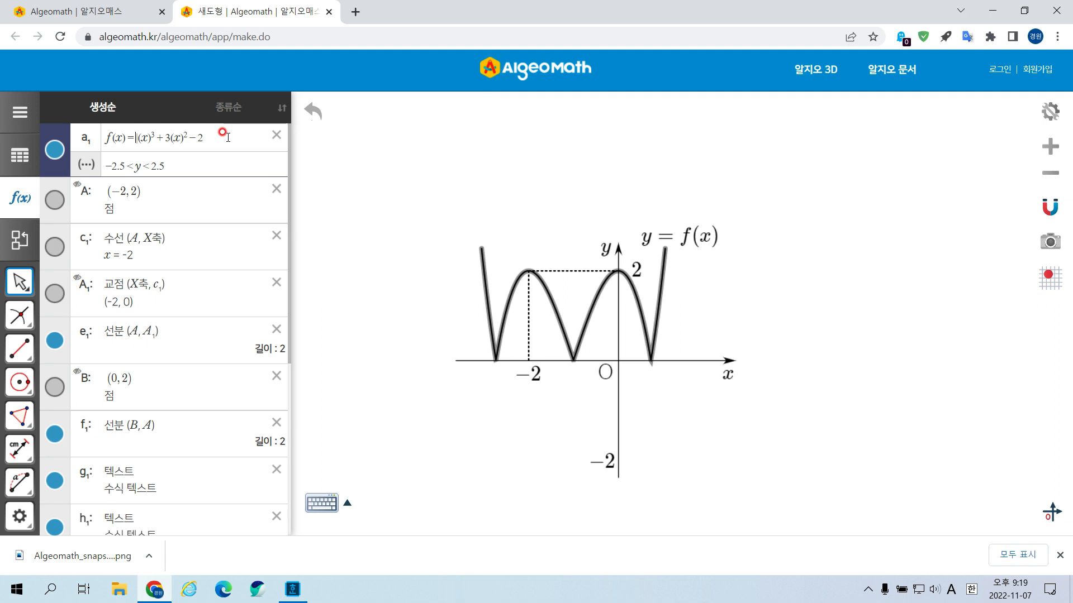
pyautogui.press('BackSpace')
pyautogui.press('Return')
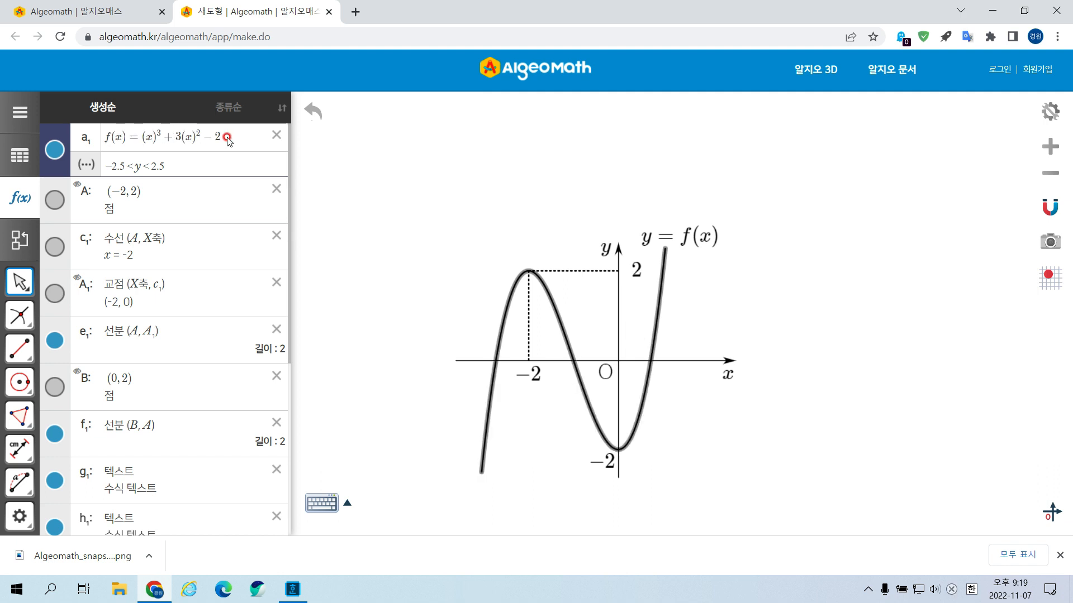
# Step: Change the range condition of the cubic f(x) to 0<y<2.5
pyautogui.click(198, 164)
pyautogui.hotkey('shift', 'Left')
pyautogui.hotkey('shift', 'Left')
pyautogui.hotkey('shift', 'Left')
pyautogui.write('0')
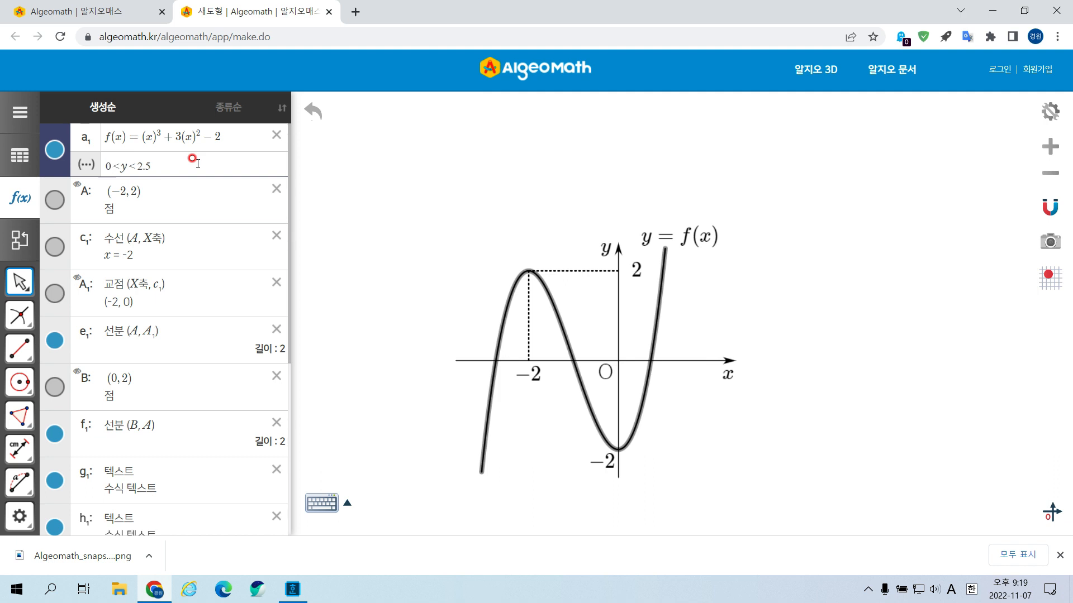
pyautogui.press('Return')
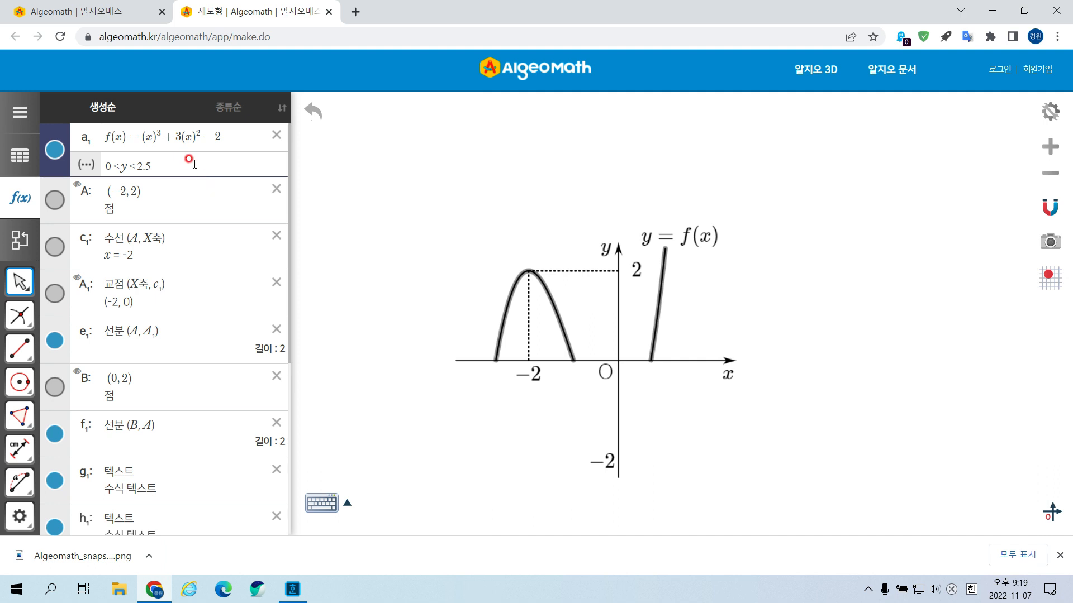
# Step: Plot the reflected function y=−f(x) and restrict it with the condition 0<y<2.5
pyautogui.scroll(-5, 172, 419)
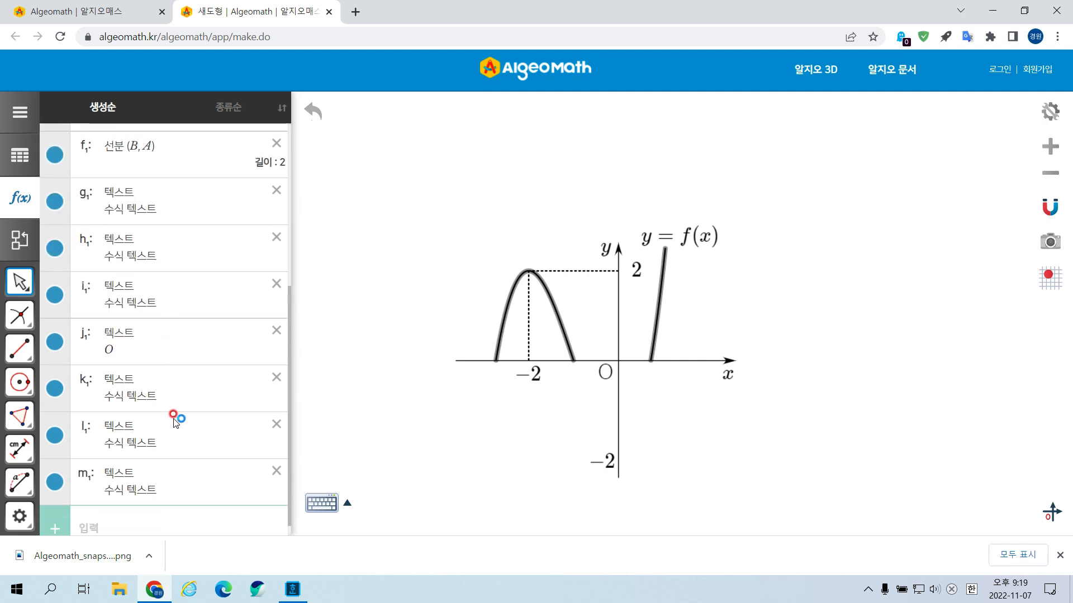
pyautogui.click(118, 508)
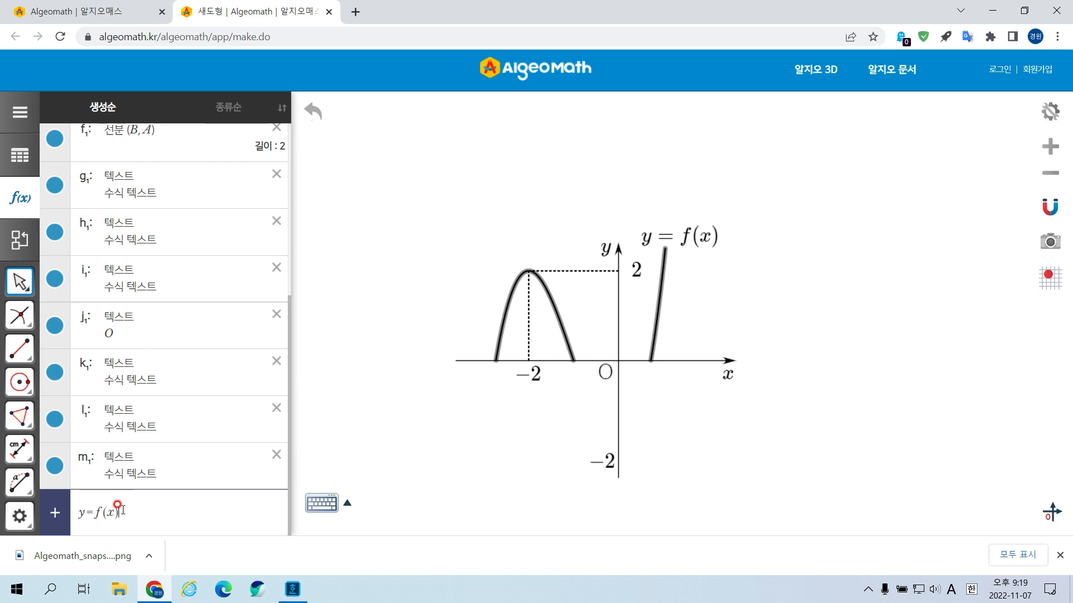
pyautogui.press('Return')
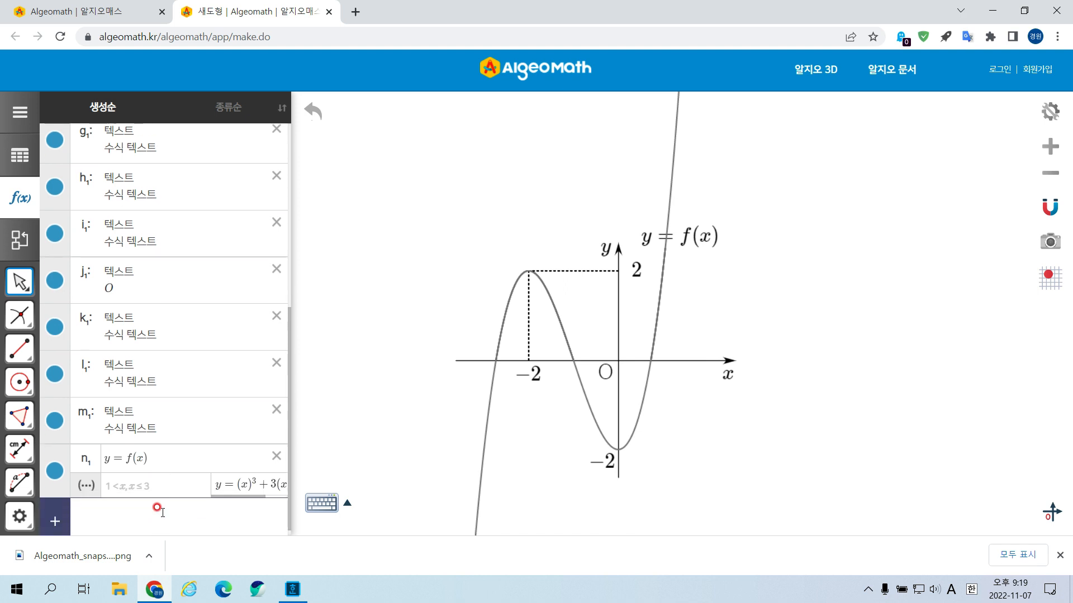
pyautogui.click(120, 449)
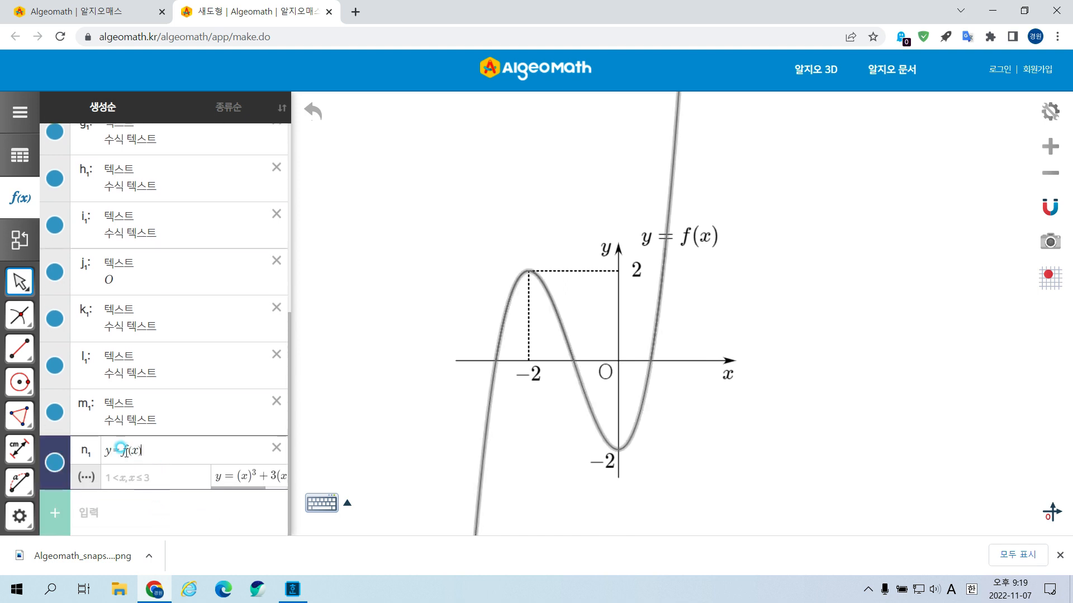
pyautogui.write('-')
pyautogui.press('Return')
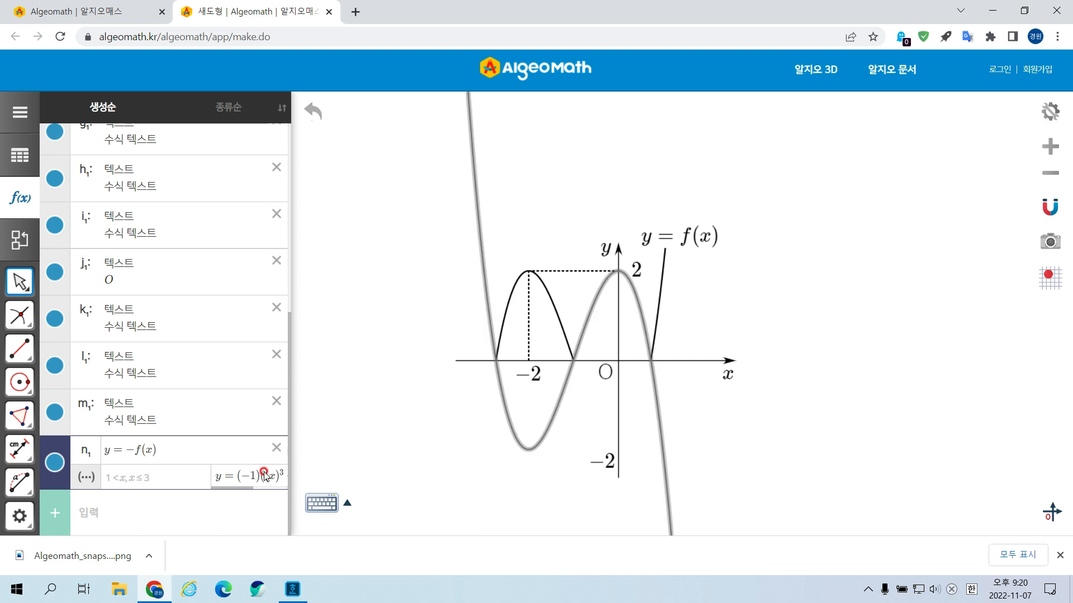
pyautogui.click(163, 476)
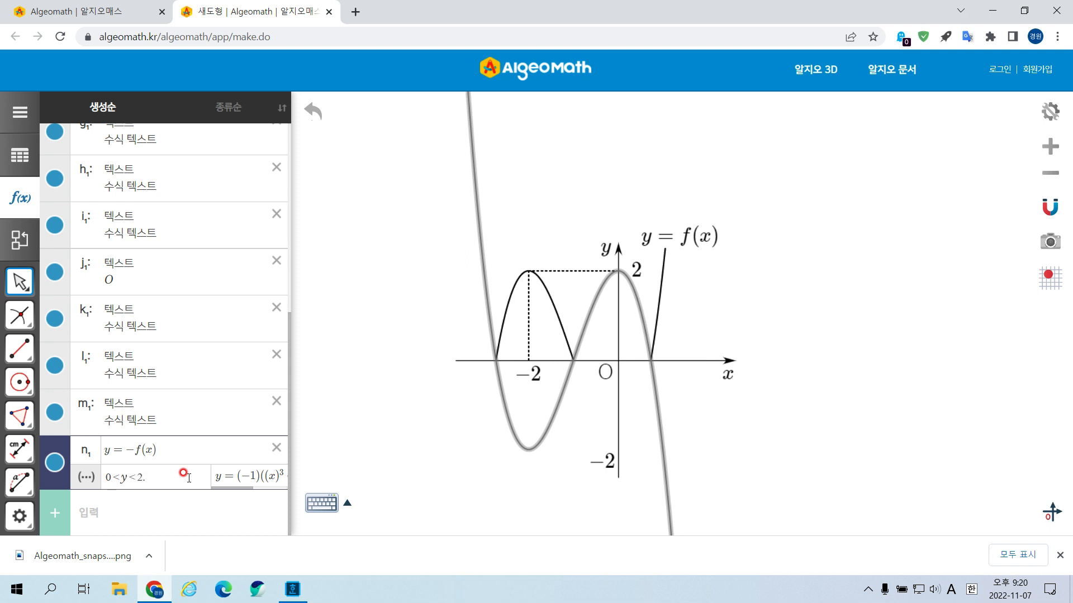
pyautogui.press('Return')
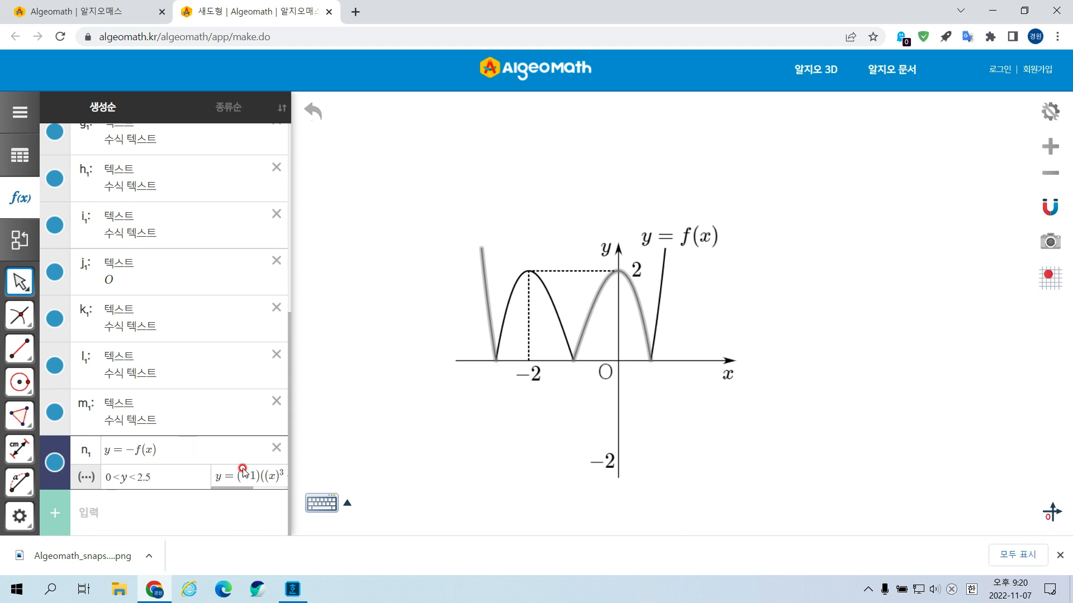
pyautogui.click(846, 372)
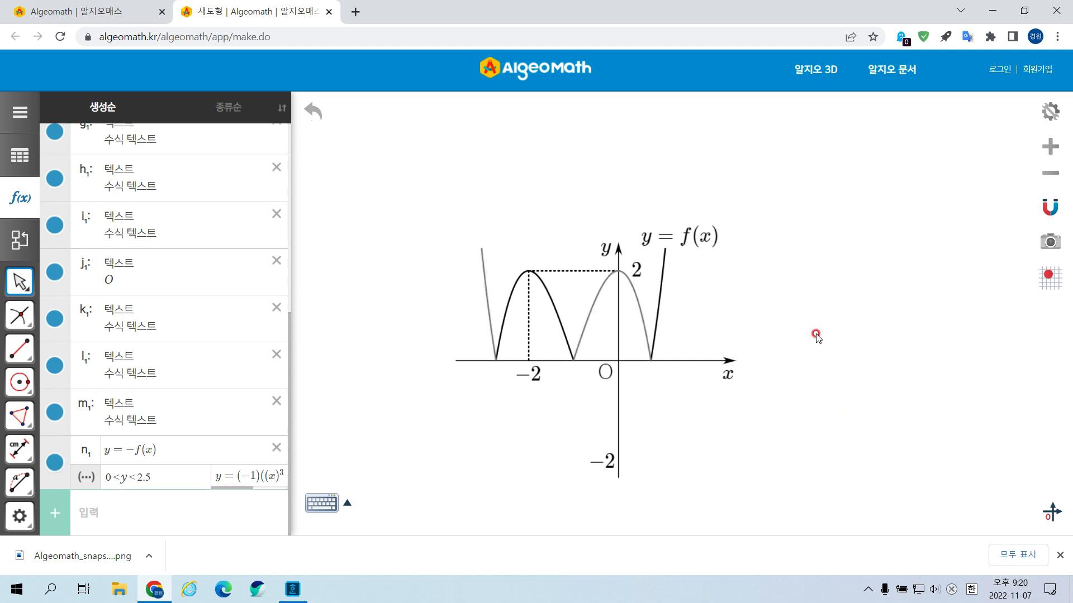
# Step: Recolour the y=−f(x) curve black to match the original graph
pyautogui.click(635, 304)
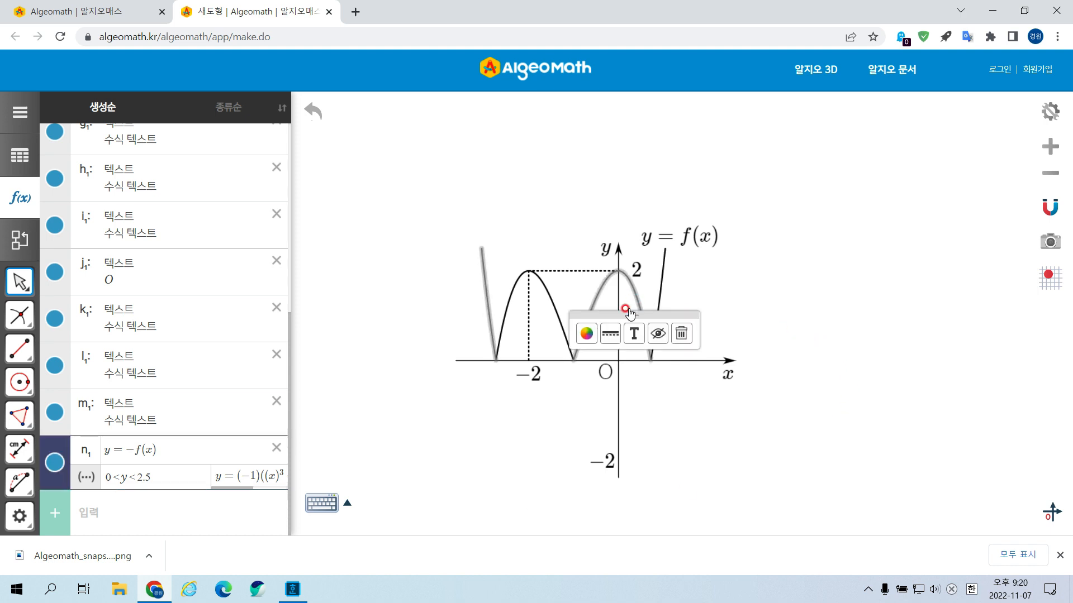
pyautogui.click(586, 333)
pyautogui.click(643, 400)
pyautogui.click(749, 418)
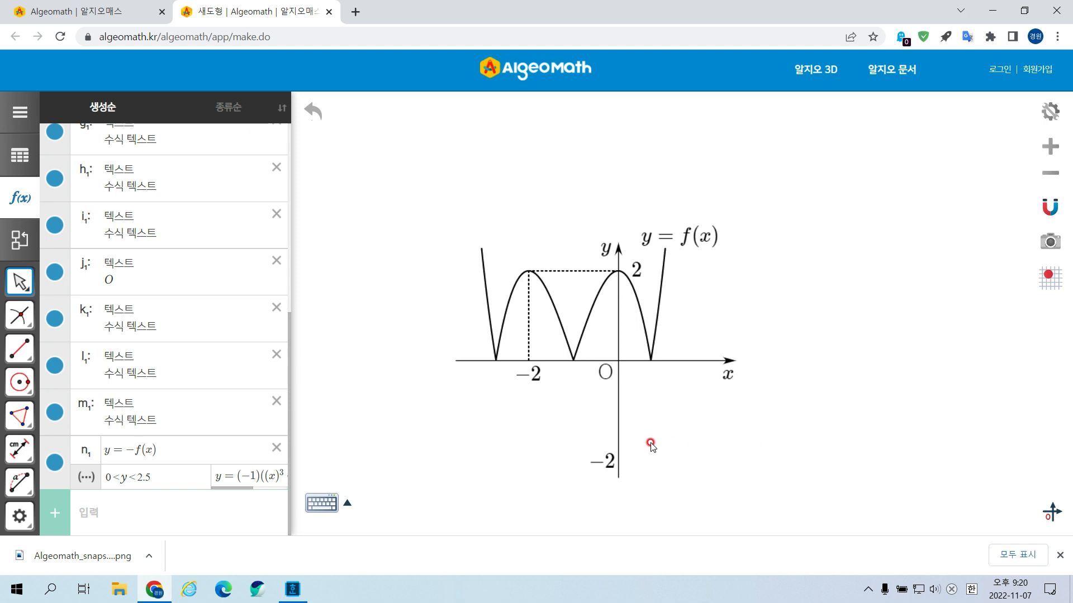
# Step: Clear the range condition of f(x)=(x)³+3(x)²−2
pyautogui.scroll(10, 238, 430)
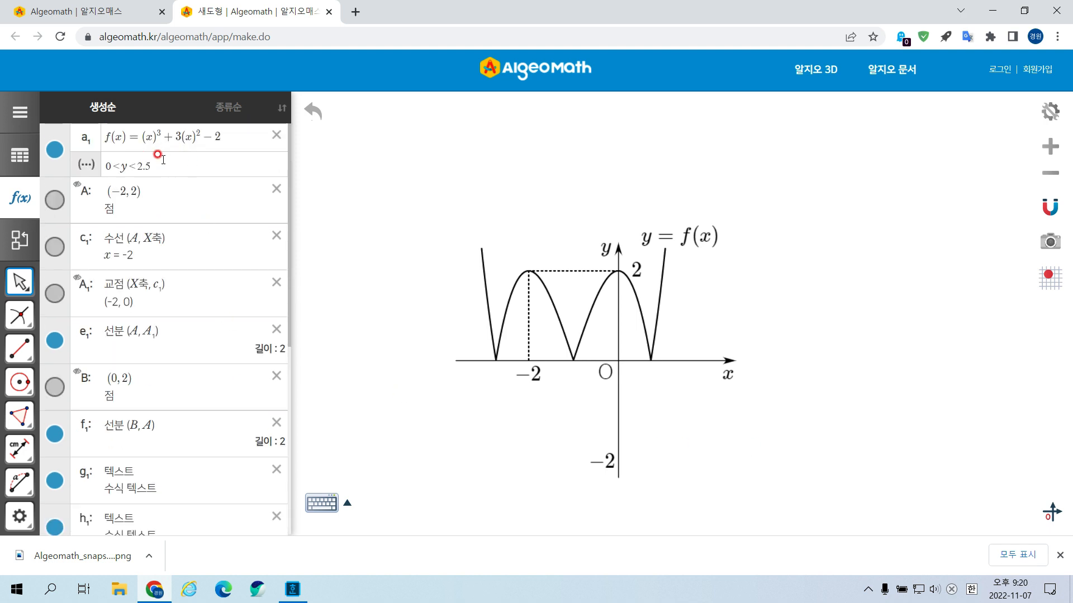
pyautogui.moveTo(164, 166); pyautogui.dragTo(64, 164)
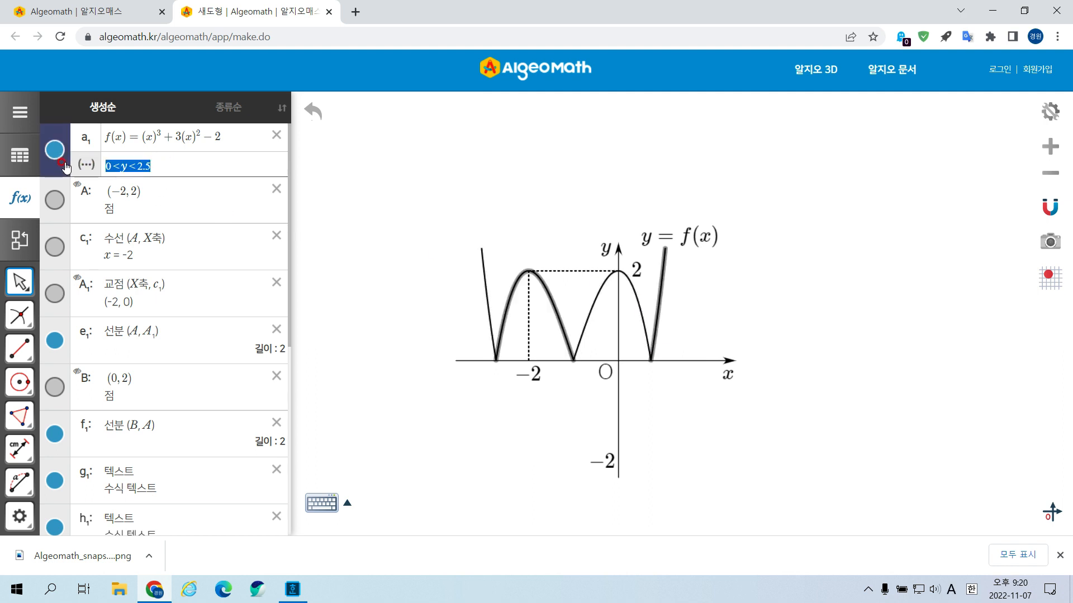
pyautogui.press('BackSpace')
pyautogui.click(156, 163)
pyautogui.press('Return')
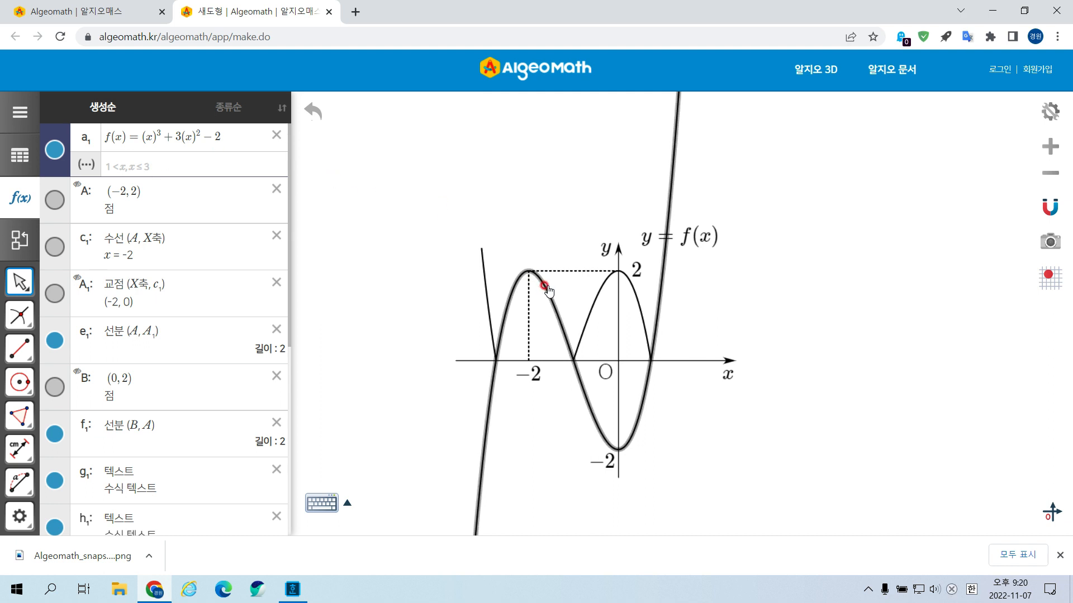
# Step: Create the intersection points of the x-axis and the cubic f(x)
pyautogui.moveTo(20, 316)
pyautogui.click(147, 330)
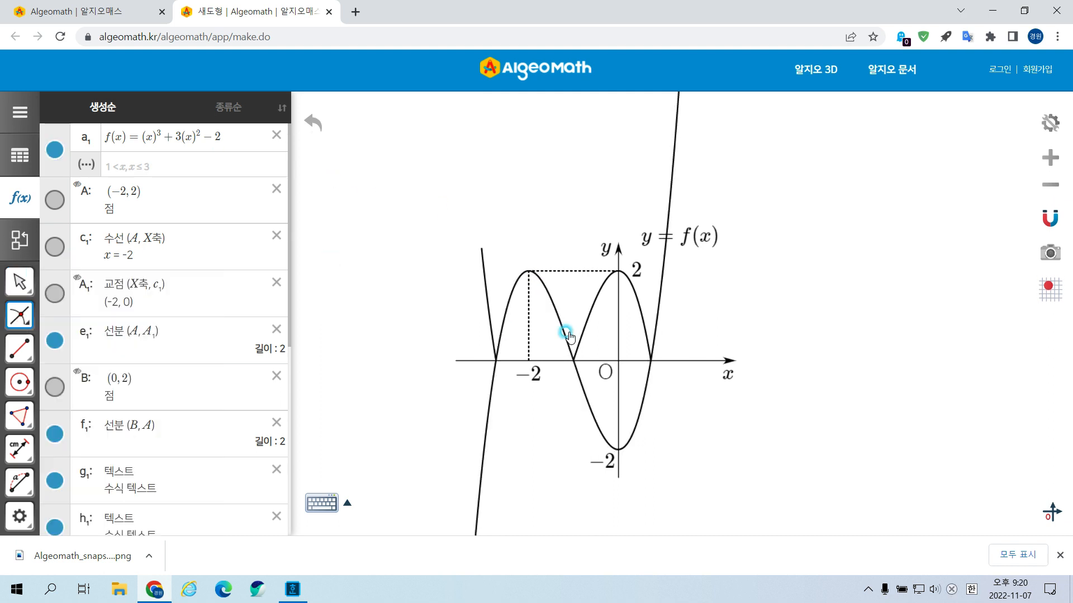
pyautogui.click(474, 360)
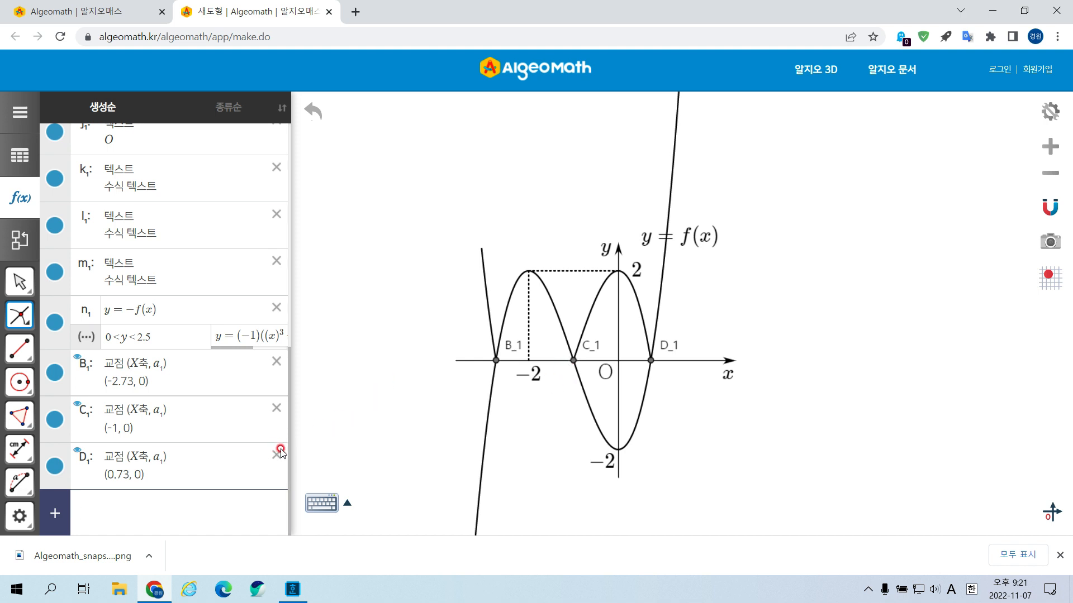
pyautogui.scroll(3, 811, 294)
pyautogui.scroll(-2, 811, 295)
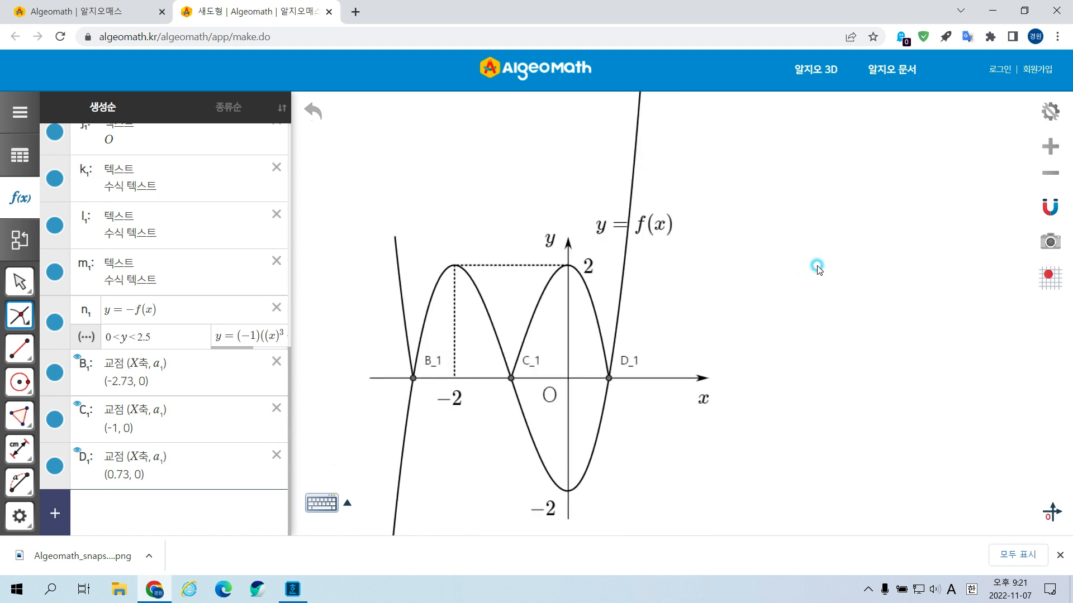
pyautogui.scroll(-1, 801, 273)
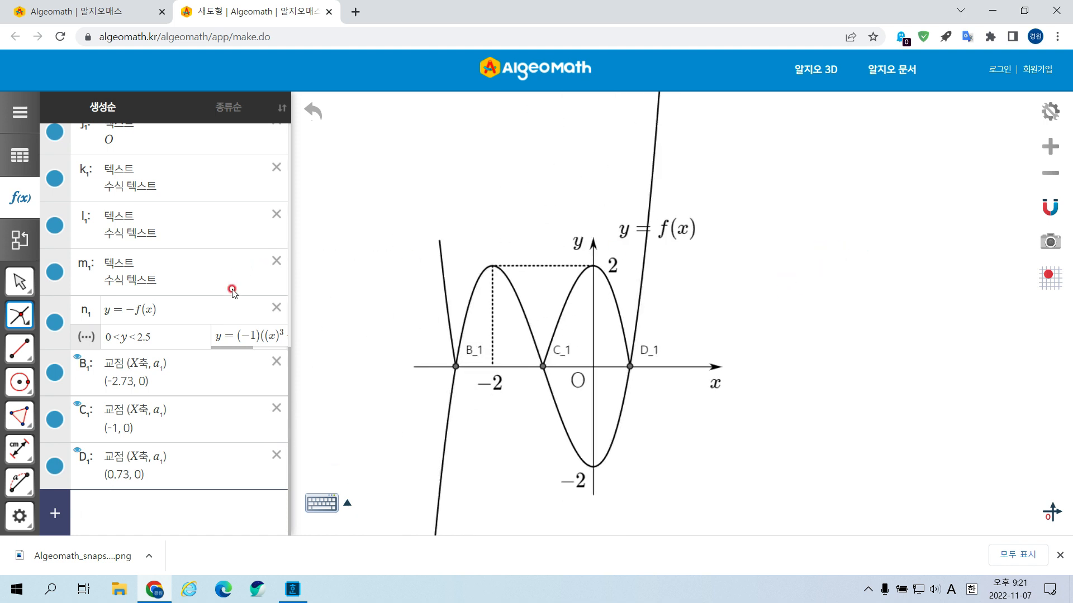
# Step: Enter the range condition 0<y<2.5 for the cubic f(x)
pyautogui.scroll(5, 195, 298)
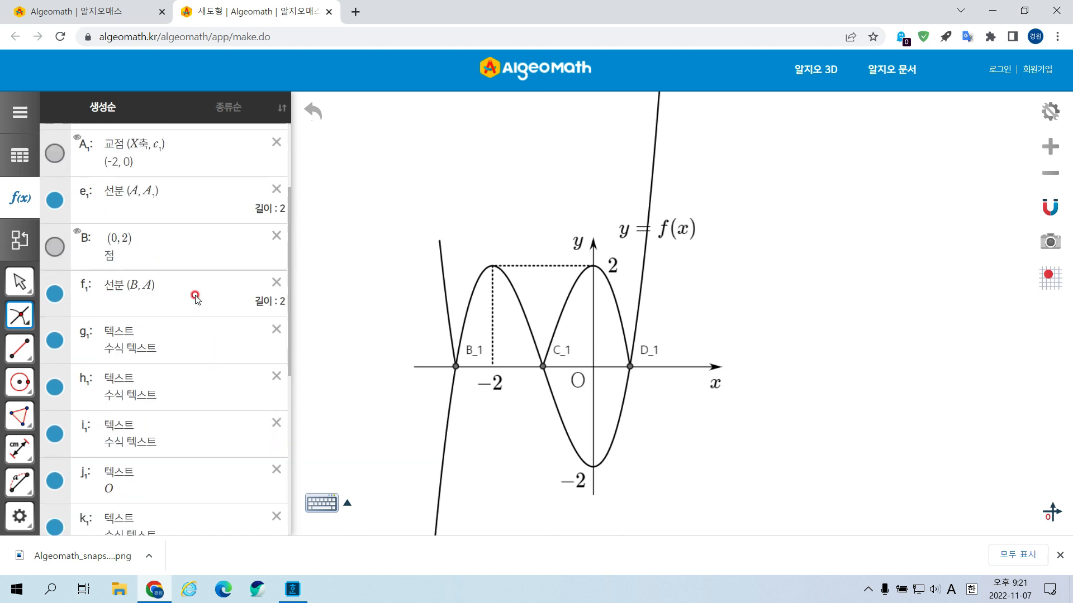
pyautogui.scroll(3, 195, 296)
pyautogui.click(161, 155)
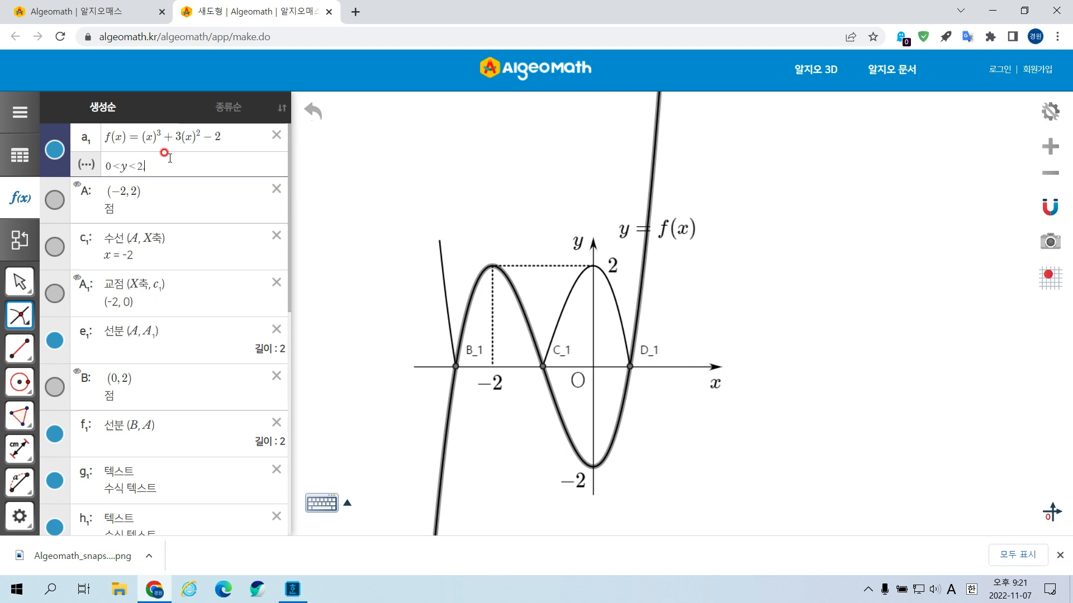
pyautogui.press('Return')
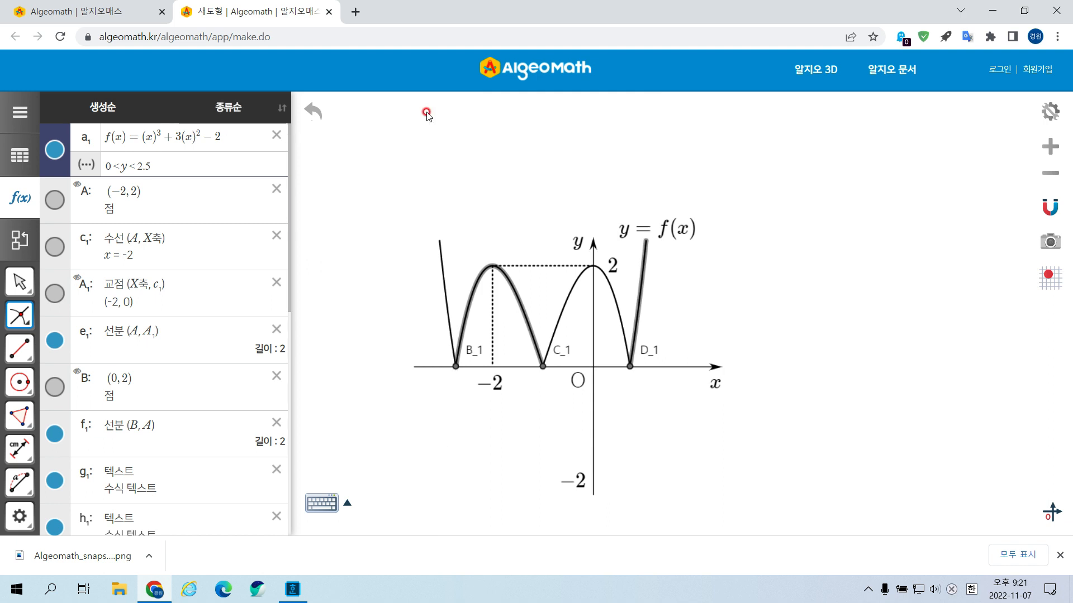
# Step: Delete the three intersection points between the x-axis and the cubic f(x)
pyautogui.doubleClick(672, 228)
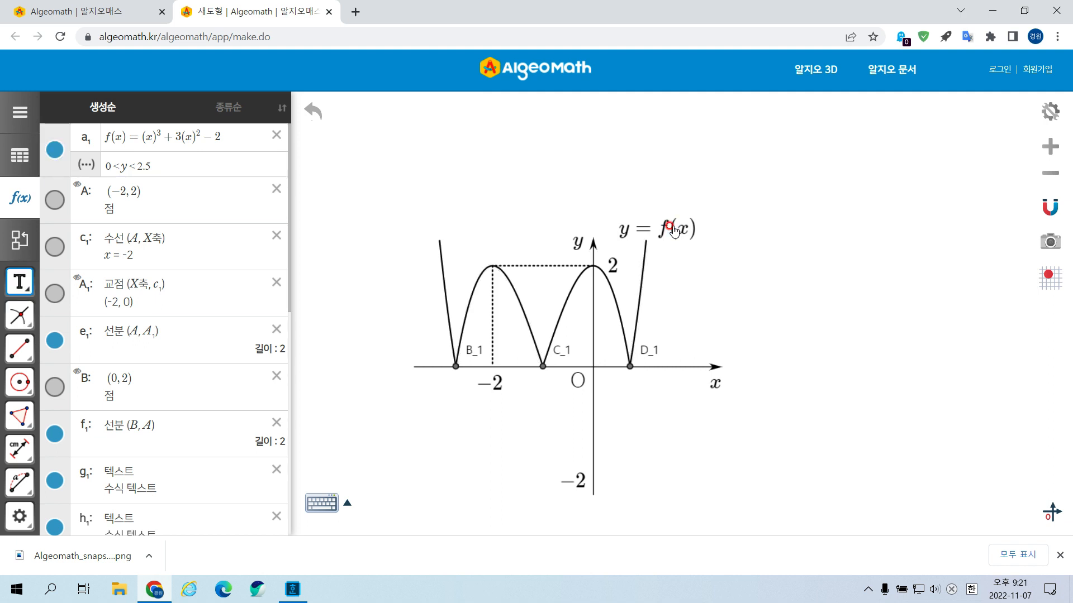
pyautogui.scroll(-9, 212, 386)
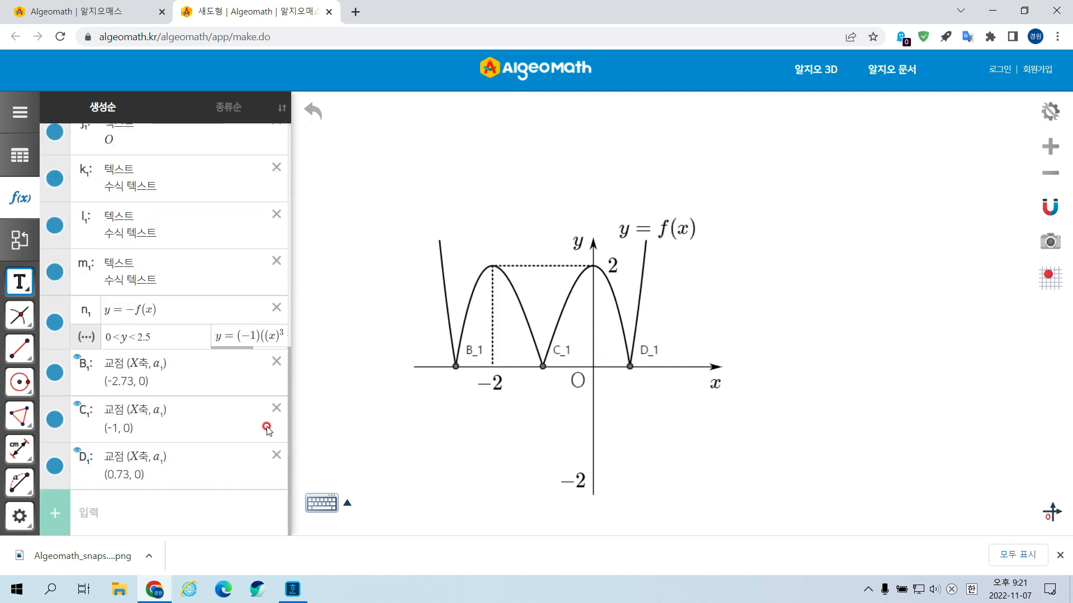
pyautogui.click(276, 454)
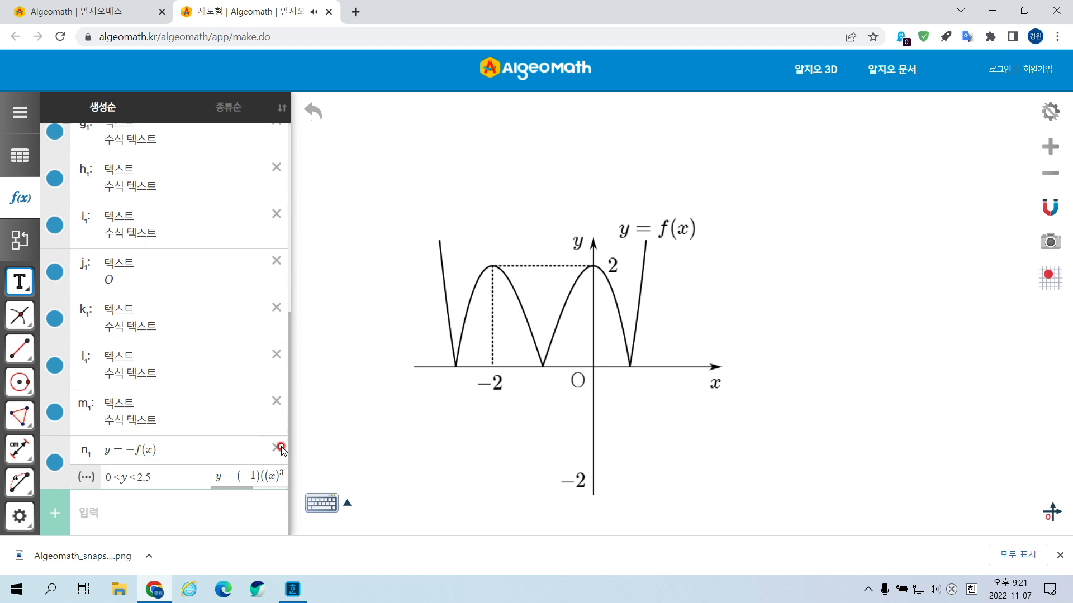
# Step: Edit the curve's LaTeX label so it reads y=|f(x)|
pyautogui.doubleClick(667, 228)
pyautogui.click(628, 213)
pyautogui.click(604, 203)
pyautogui.click(684, 227)
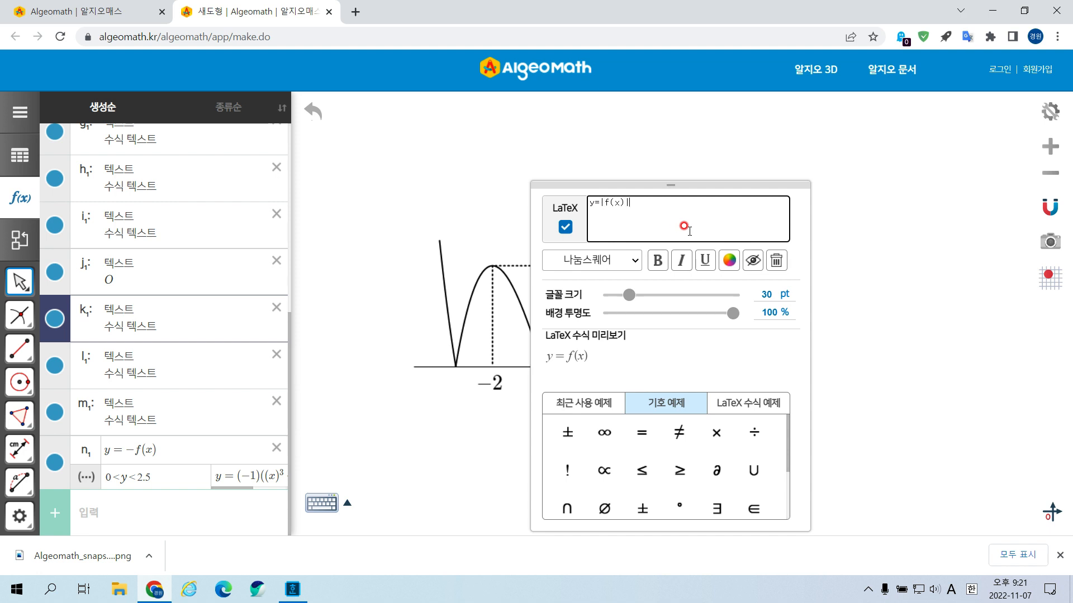
pyautogui.press('Return')
pyautogui.click(823, 252)
pyautogui.click(823, 253)
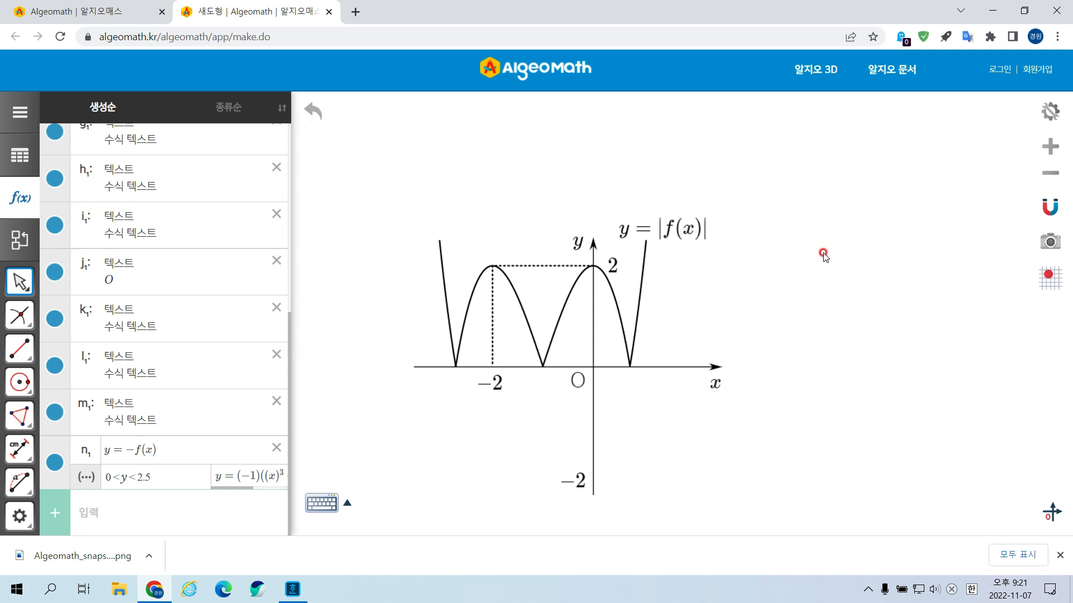
# Step: Delete the "−2" label beside the lower part of the y-axis
pyautogui.doubleClick(576, 477)
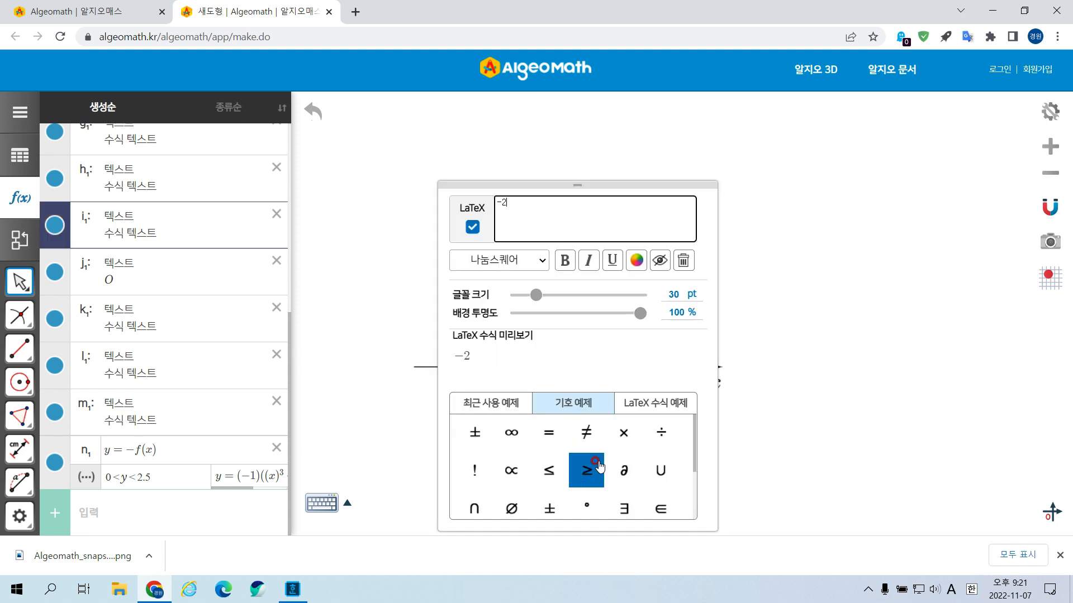
pyautogui.click(661, 262)
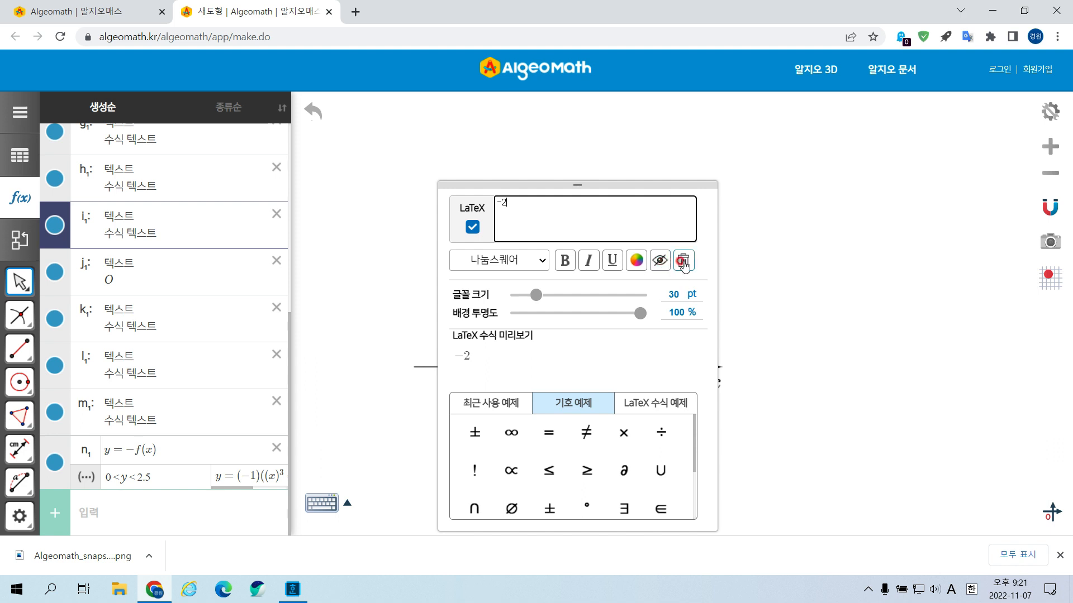
pyautogui.click(683, 261)
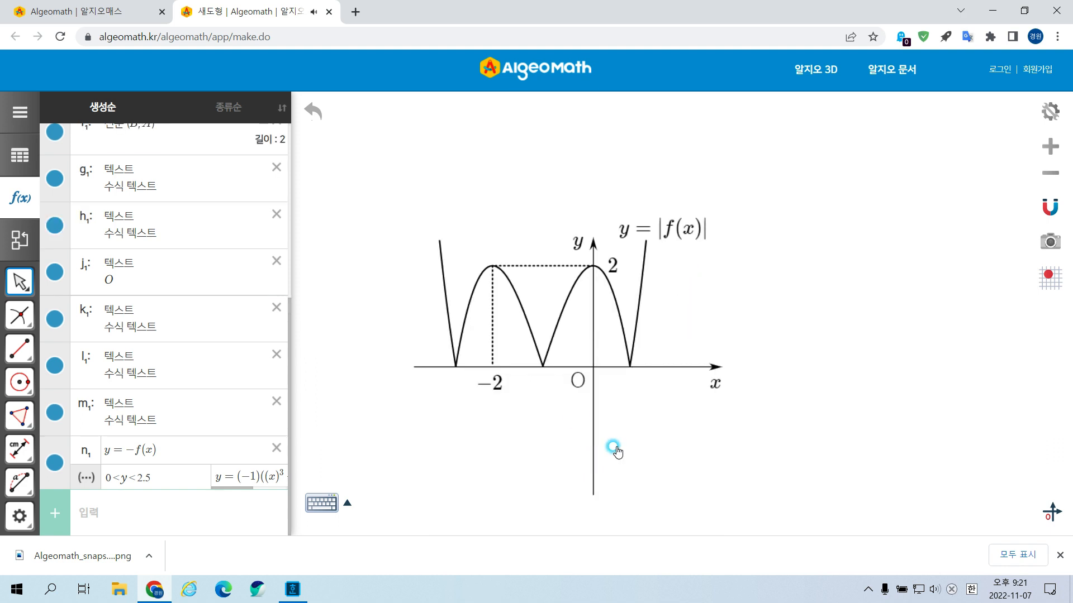
# Step: Set the negative y-axis range limit to 0 and close the grid settings
pyautogui.click(1047, 114)
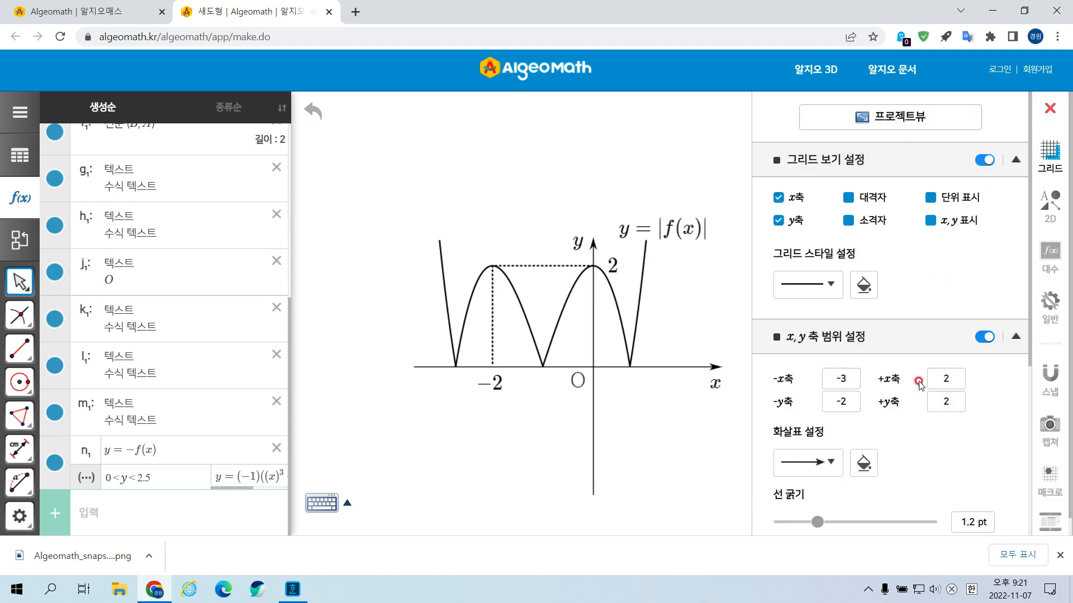
pyautogui.click(855, 405)
pyautogui.click(854, 400)
pyautogui.click(854, 400)
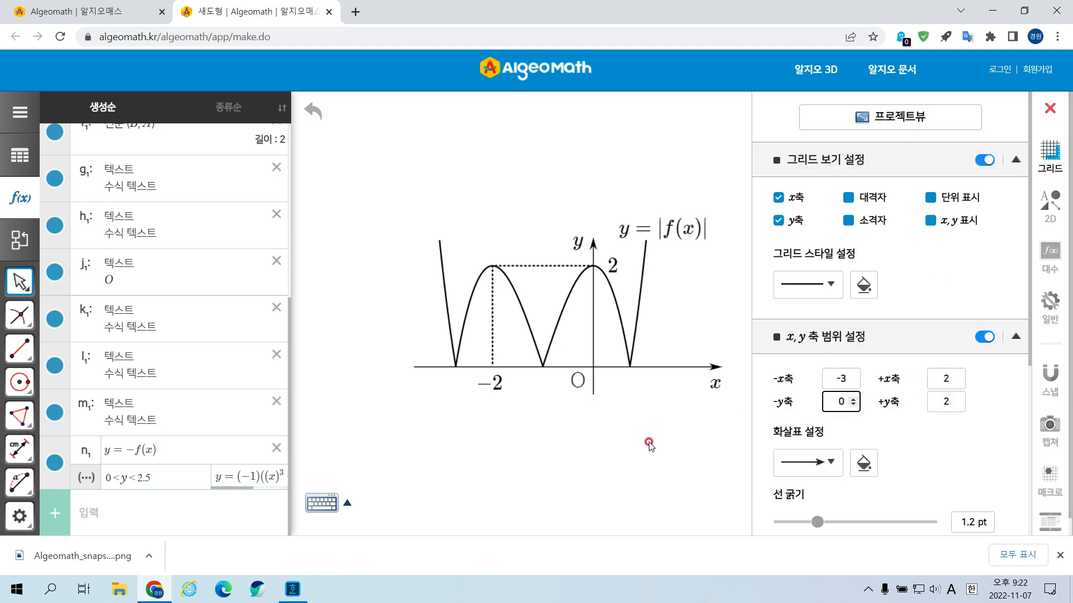
pyautogui.click(669, 452)
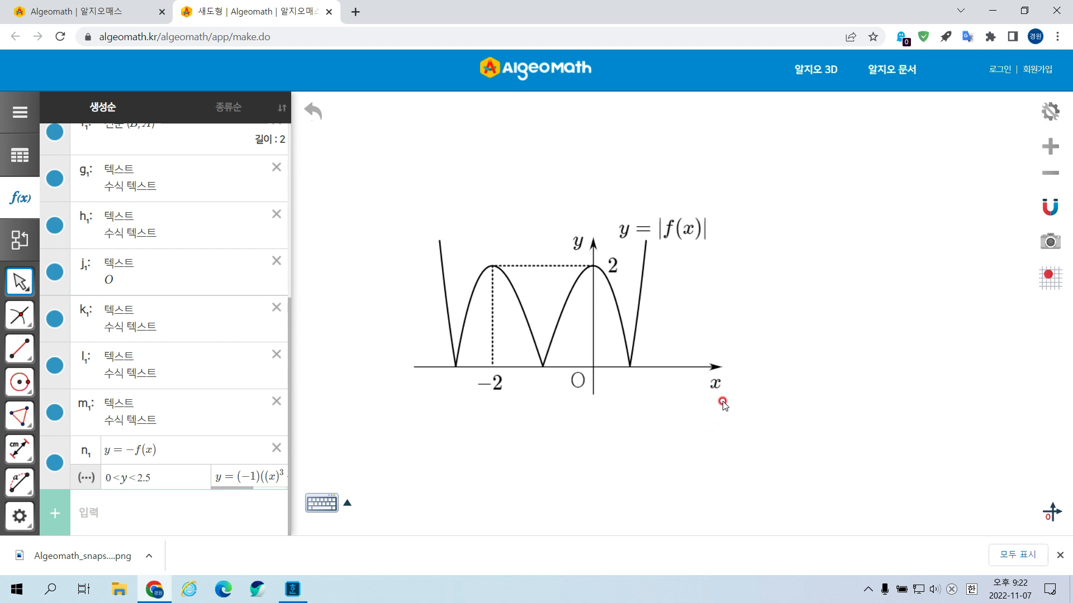